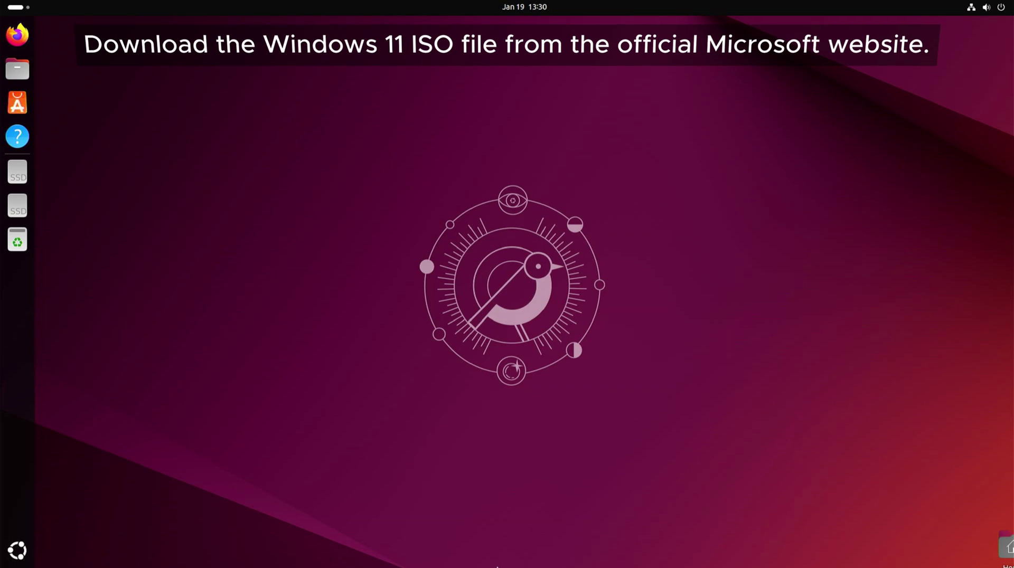
Search the web in Firefox for "windows 11 download" and open Microsoft's Download Windows 11 page.
{"action": "left_click", "coordinate": [18, 35]}
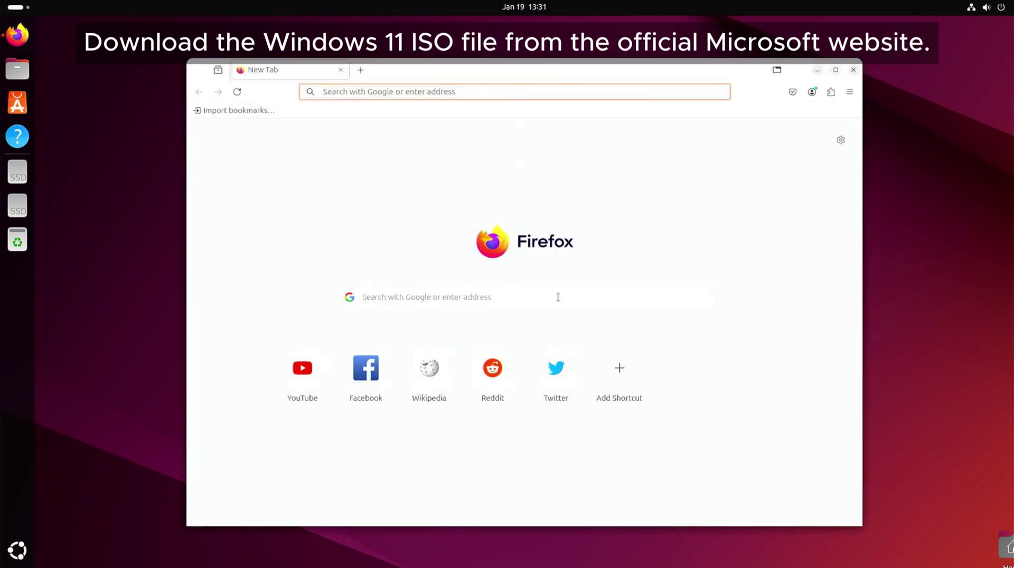
{"action": "left_click", "coordinate": [556, 297]}
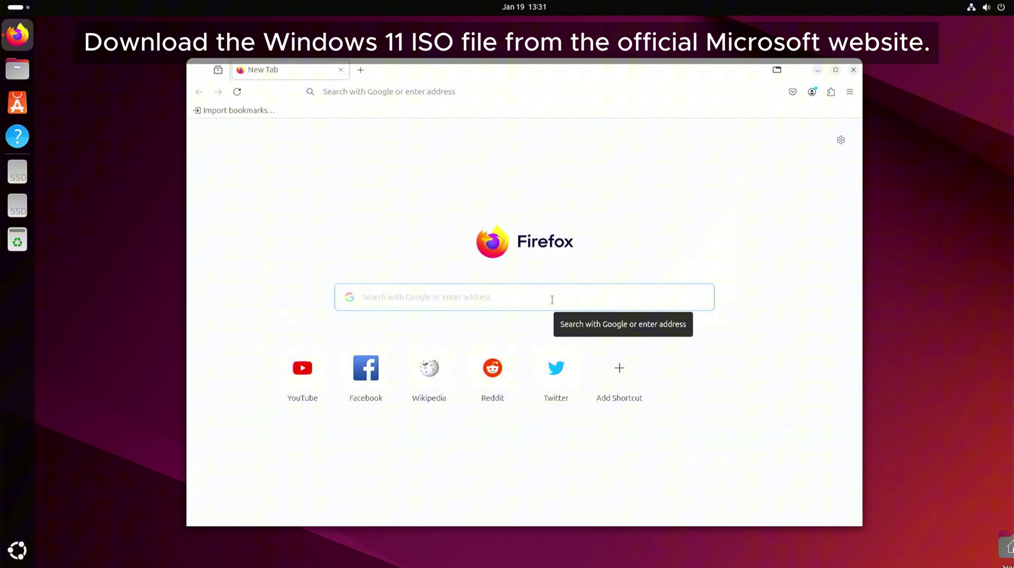
{"action": "type", "text": "windows 11 "}
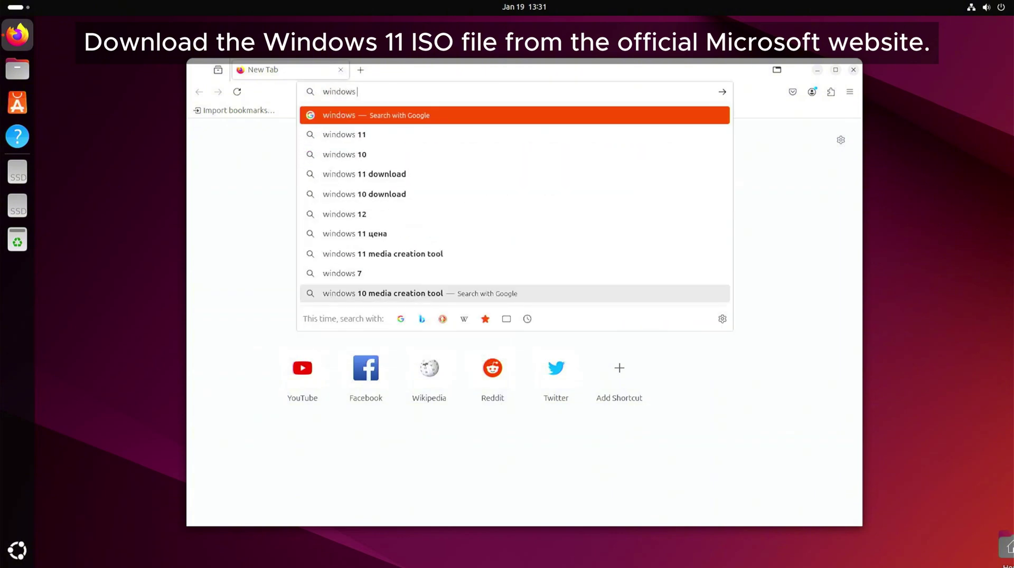
{"action": "type", "text": "do"}
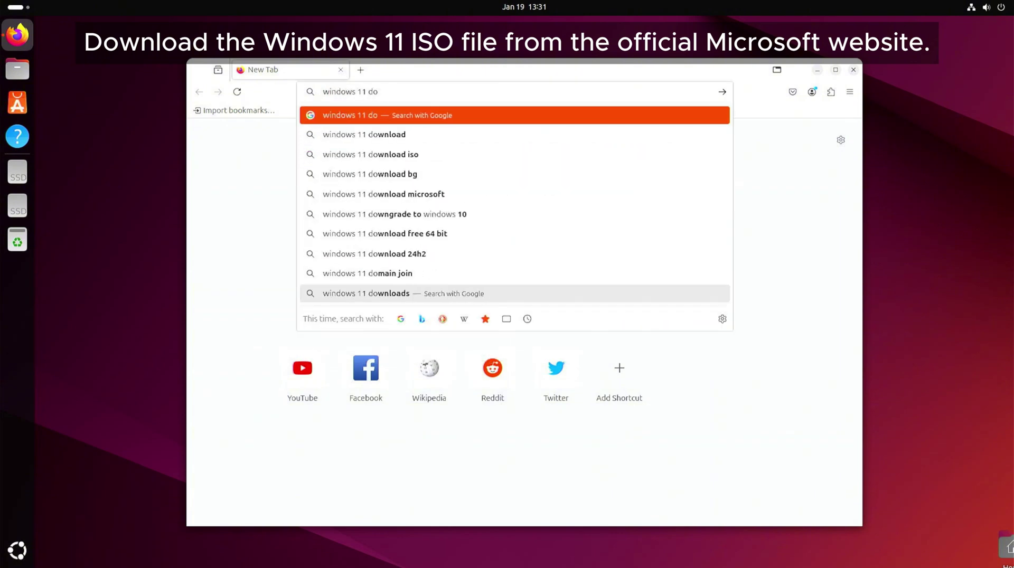
{"action": "type", "text": "wnload"}
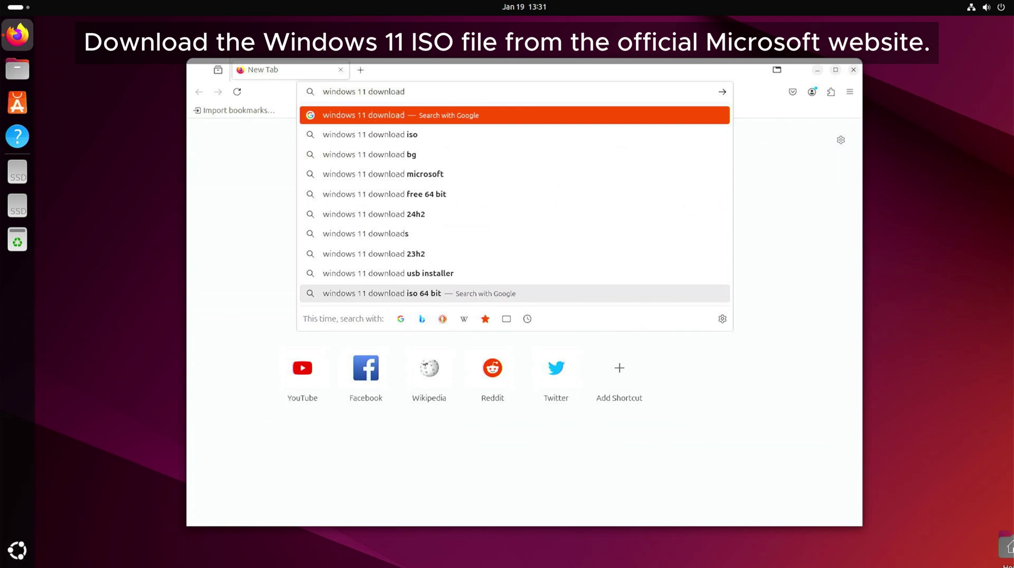
{"action": "key", "text": "Return"}
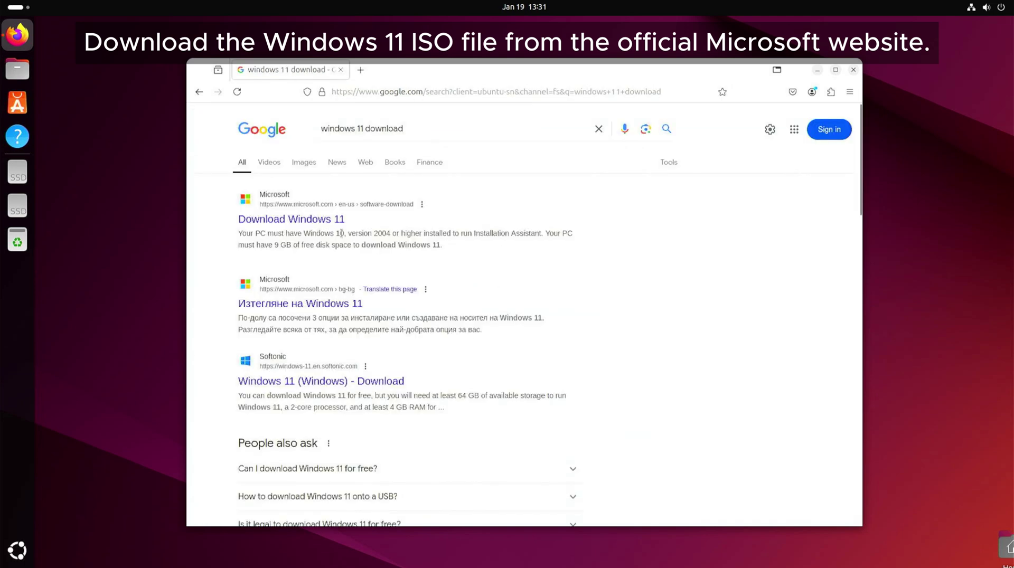
{"action": "left_click", "coordinate": [270, 220]}
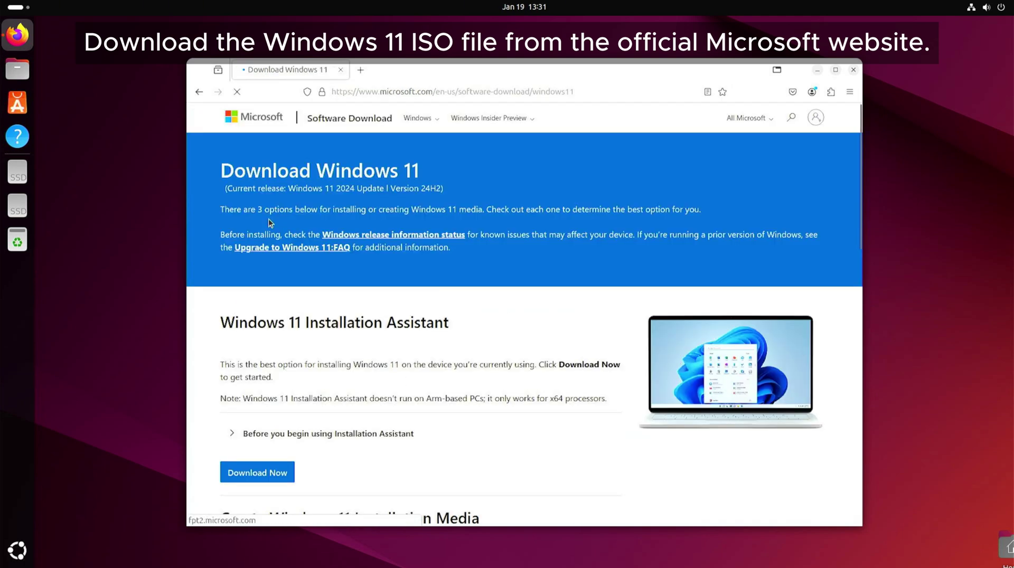
{"action": "left_click", "coordinate": [622, 128]}
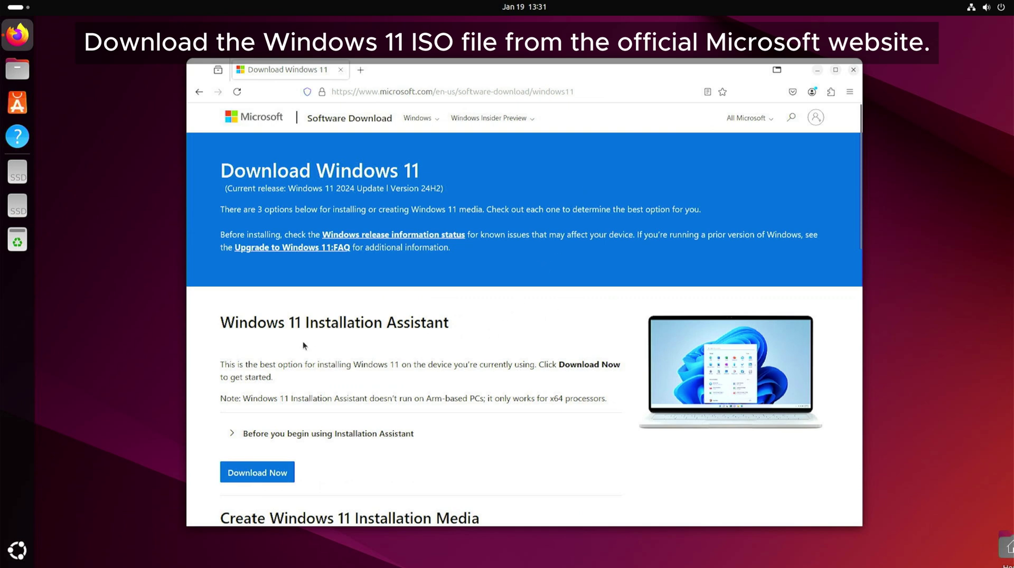
Choose Windows 11 (multi-edition ISO for x64 devices) as the disk image and submit the choice for download.
{"action": "scroll", "coordinate": [304, 343], "scroll_direction": "down", "scroll_amount": 5}
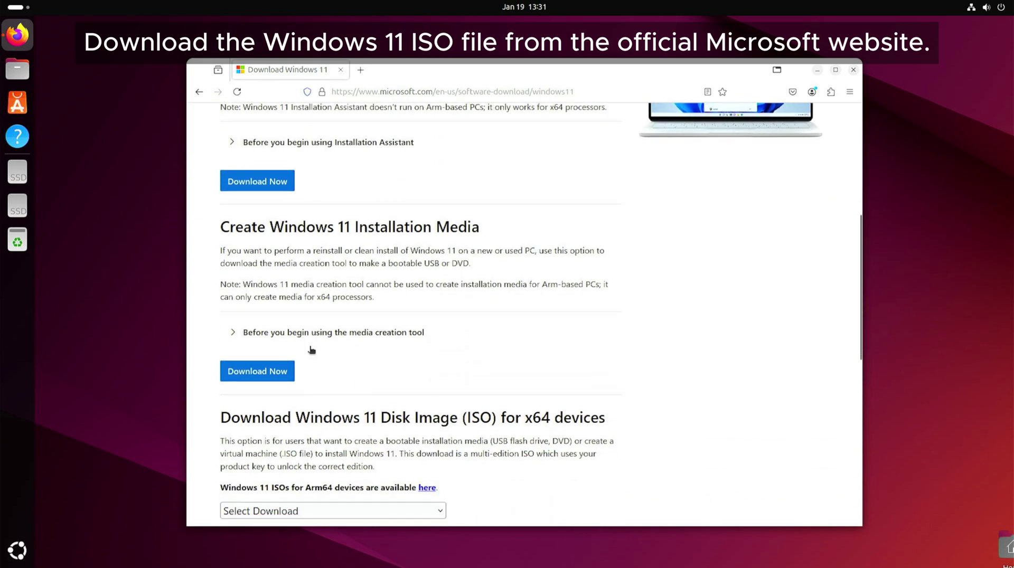
{"action": "scroll", "coordinate": [311, 350], "scroll_direction": "down", "scroll_amount": 3}
{"action": "scroll", "coordinate": [310, 346], "scroll_direction": "down", "scroll_amount": 2}
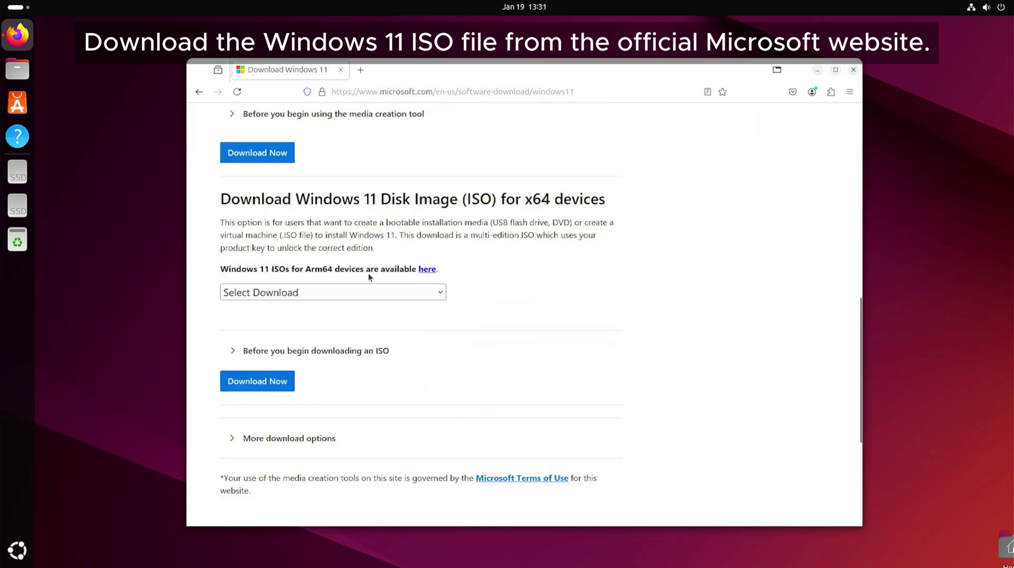
{"action": "left_click_drag", "start_coordinate": [221, 199], "coordinate": [609, 201]}
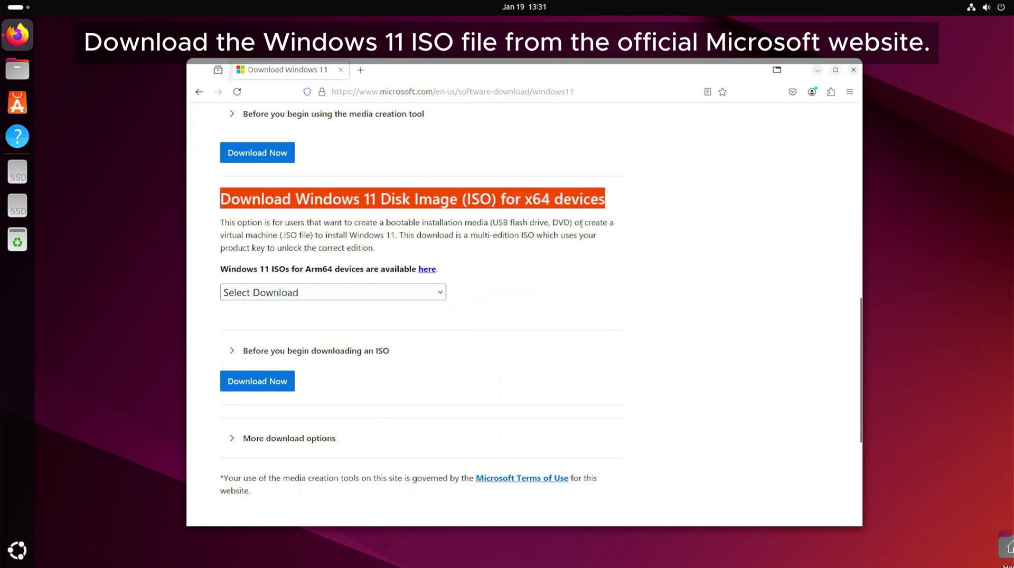
{"action": "left_click", "coordinate": [437, 290]}
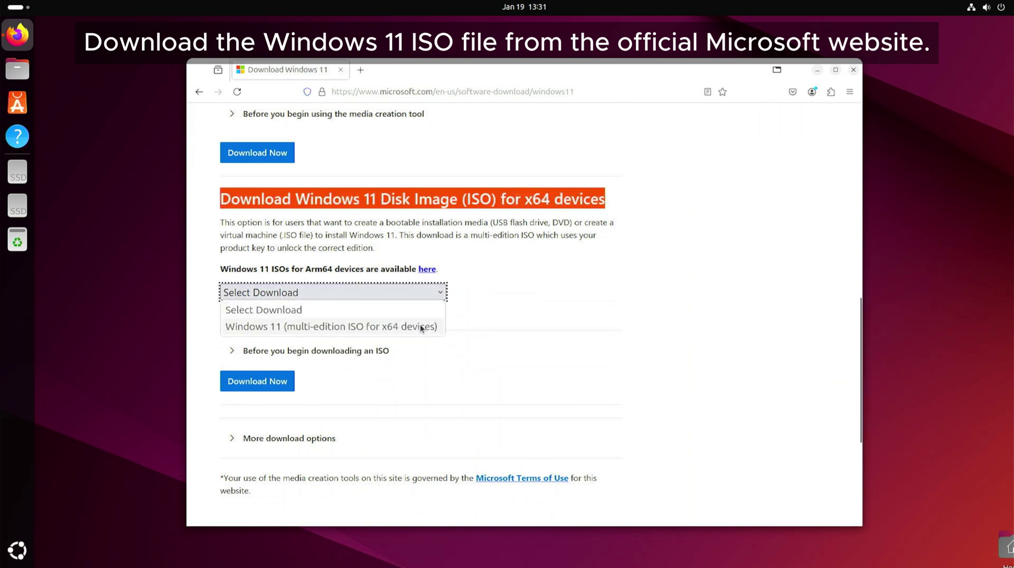
{"action": "left_click", "coordinate": [274, 329]}
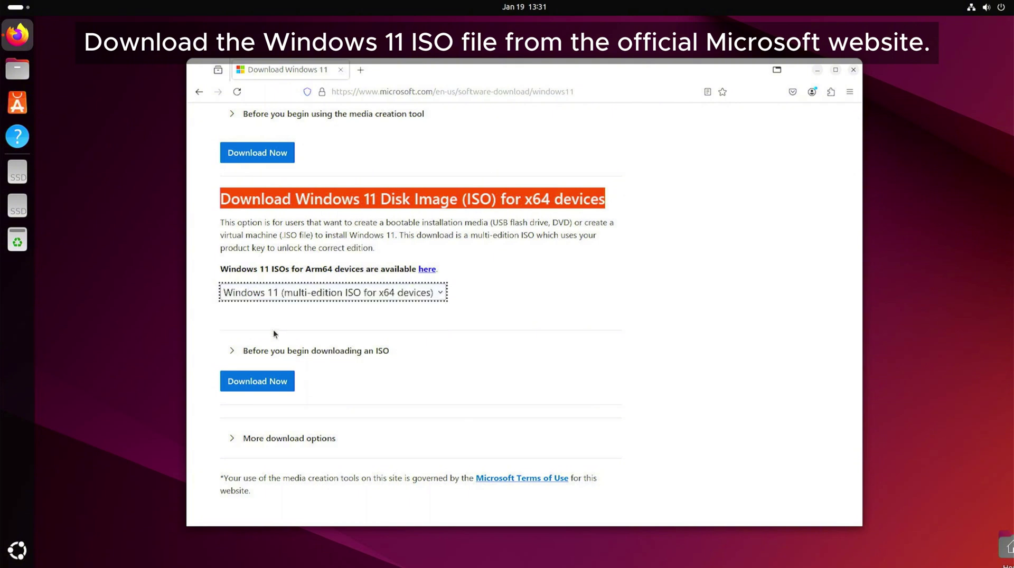
{"action": "left_click", "coordinate": [262, 383]}
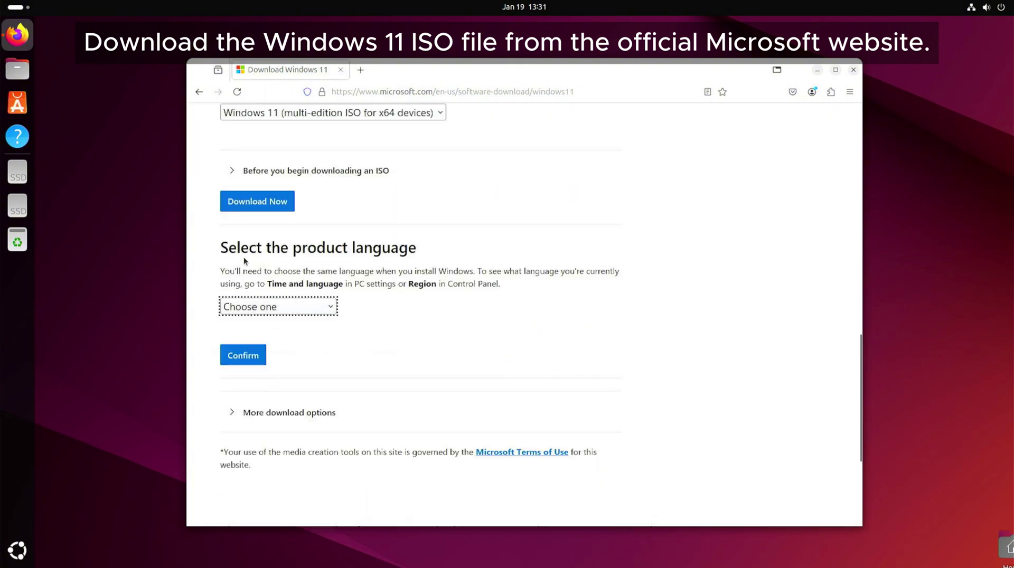
Confirm English (United States) as the product language and download the 64-bit Windows 11 ISO.
{"action": "left_click_drag", "start_coordinate": [220, 247], "coordinate": [430, 250]}
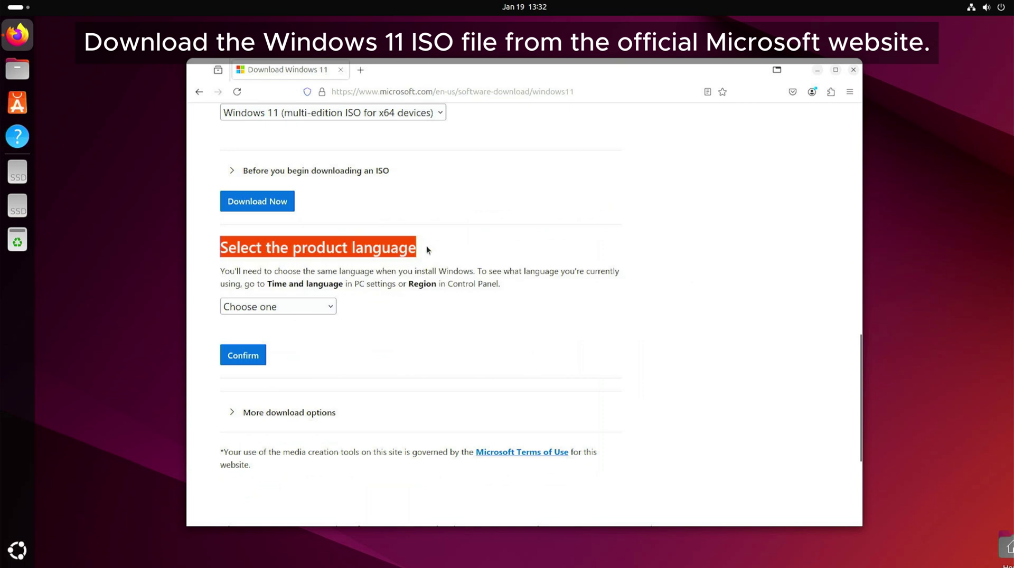
{"action": "left_click", "coordinate": [331, 308]}
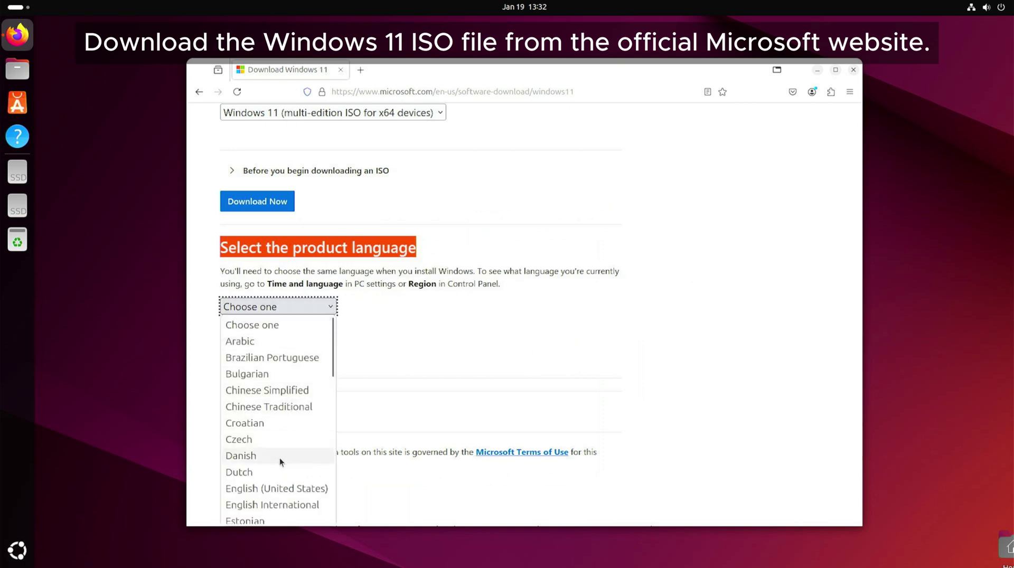
{"action": "scroll", "coordinate": [285, 416], "scroll_direction": "down", "scroll_amount": 2}
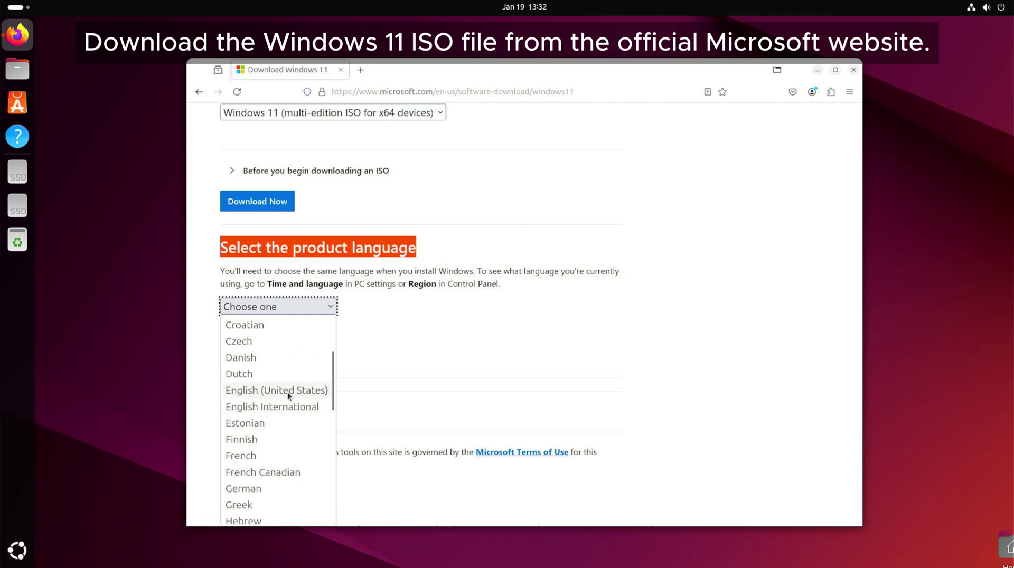
{"action": "left_click", "coordinate": [287, 392]}
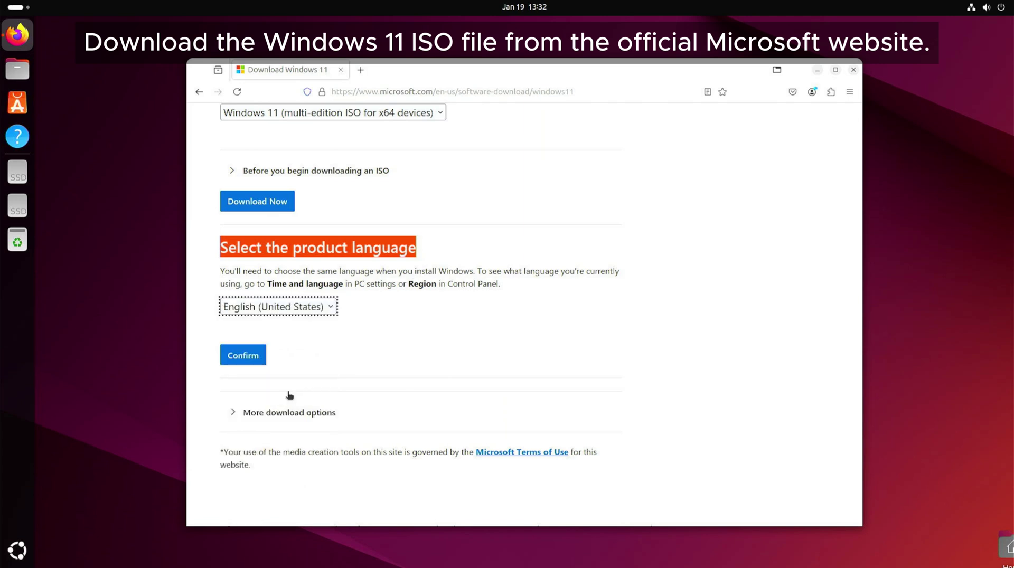
{"action": "left_click", "coordinate": [240, 360]}
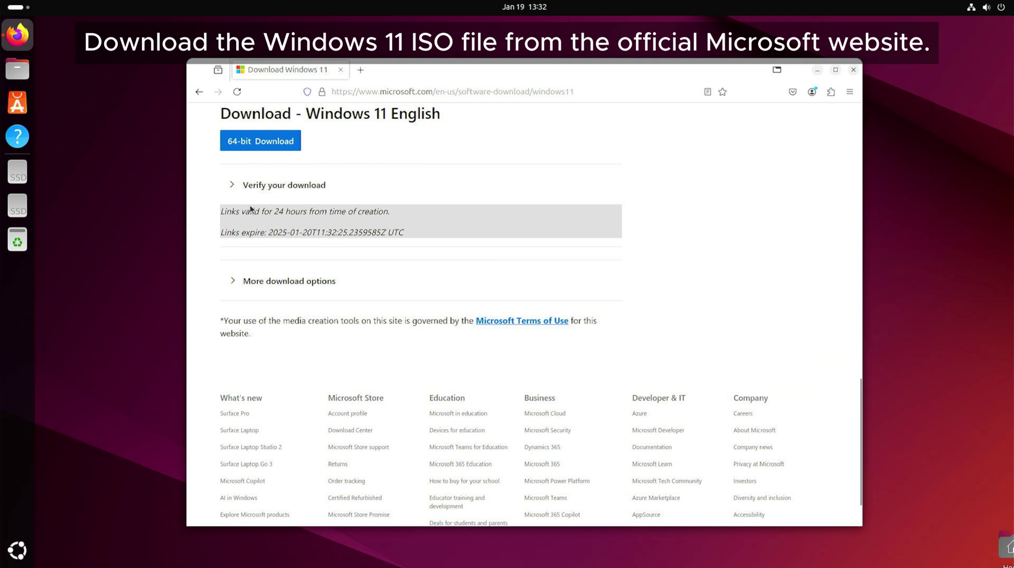
{"action": "left_click_drag", "start_coordinate": [220, 113], "coordinate": [434, 127]}
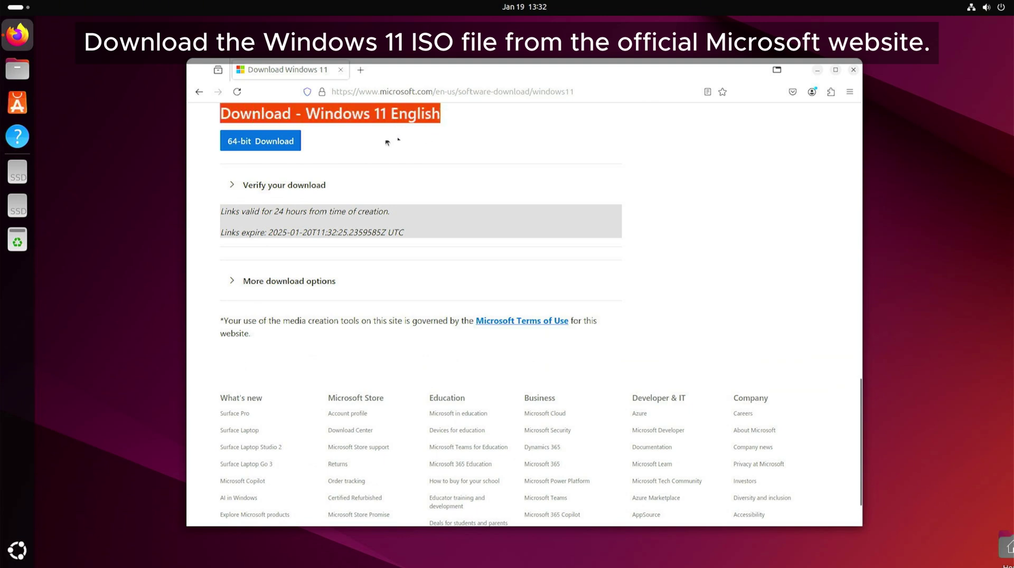
{"action": "left_click", "coordinate": [255, 147]}
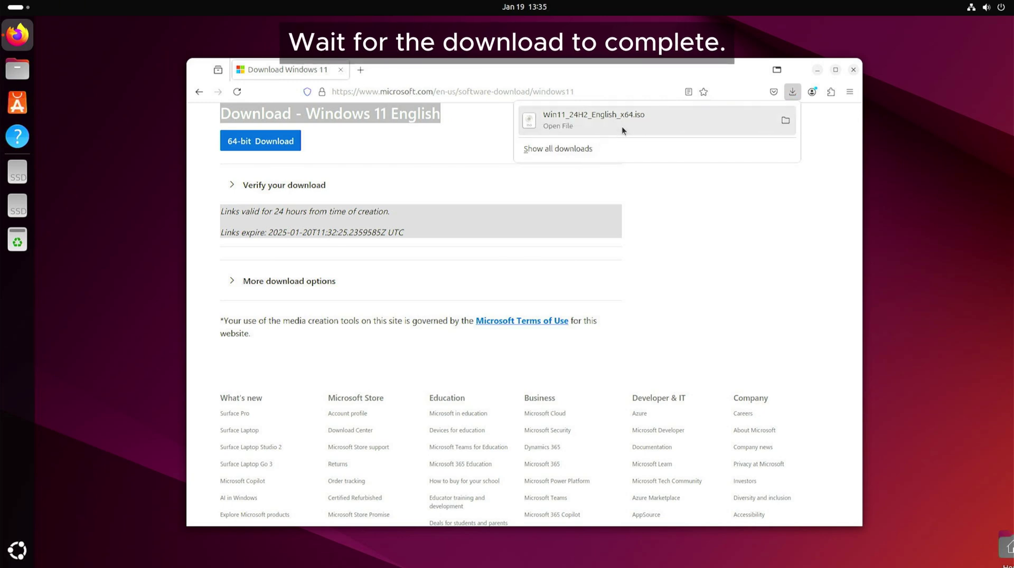
Show the downloaded Win11_24H2_English_x64.iso in its folder, and close the browser and file manager windows.
{"action": "left_click", "coordinate": [783, 122]}
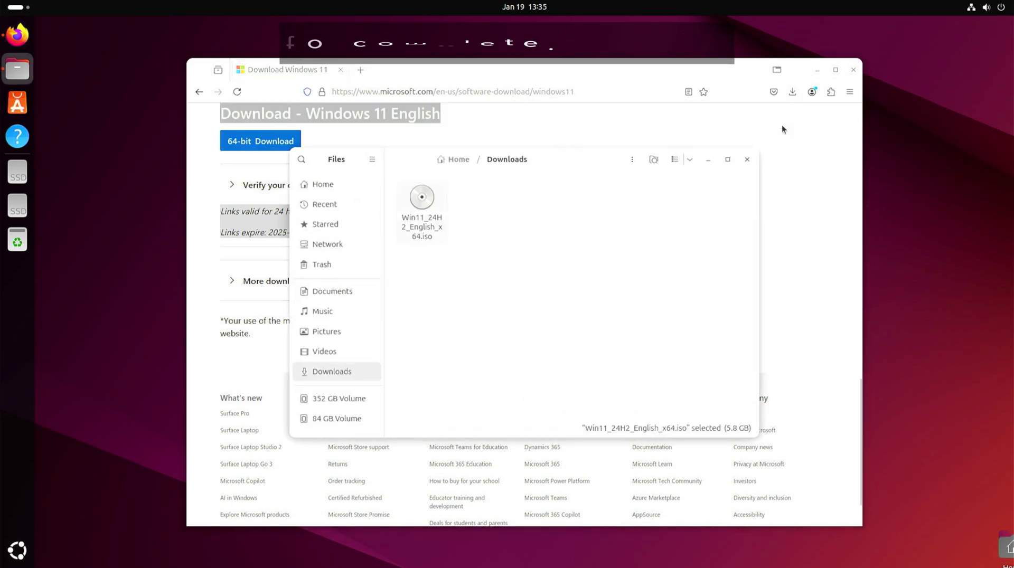
{"action": "left_click", "coordinate": [854, 70]}
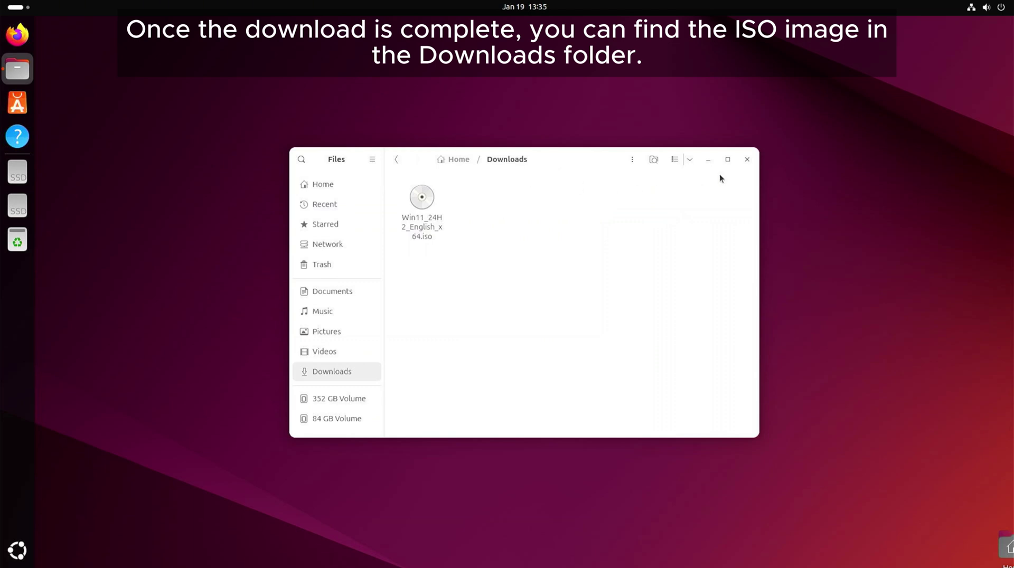
{"action": "left_click", "coordinate": [746, 160]}
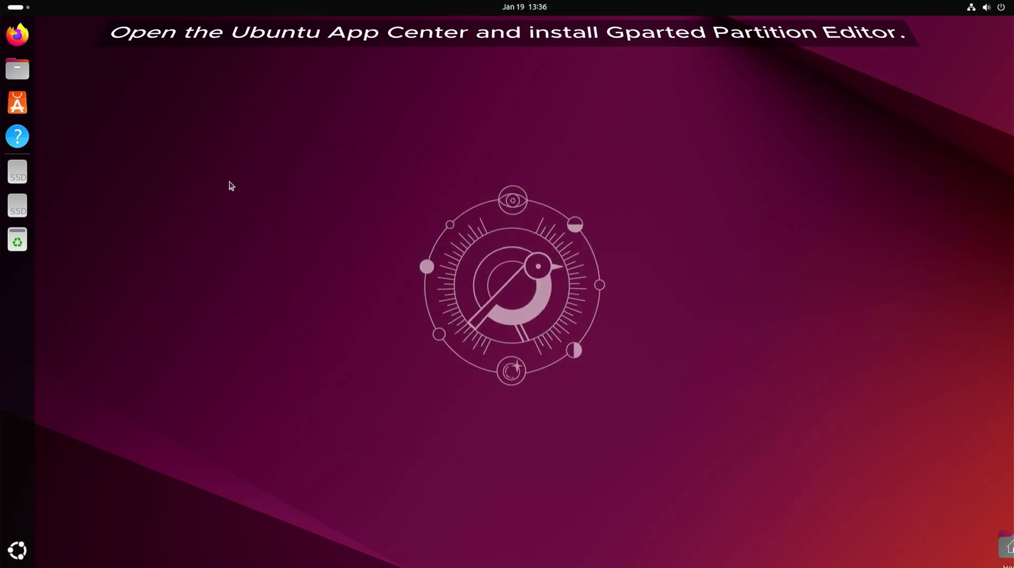
Switch to App Center, search for "gparted" and open the GParted Partition Editor page.
{"action": "left_click", "coordinate": [18, 102]}
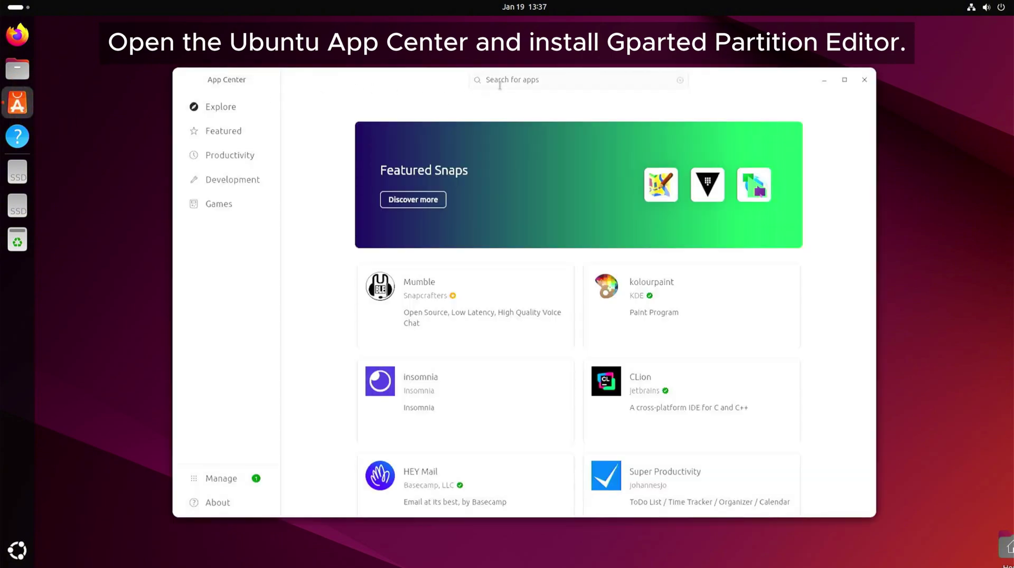
{"action": "left_click", "coordinate": [500, 82]}
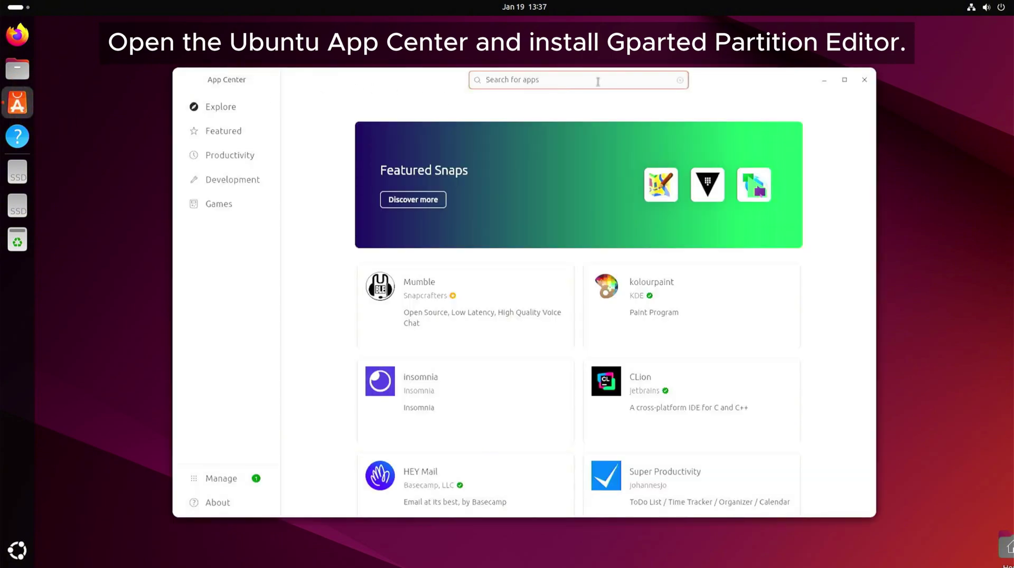
{"action": "type", "text": "gpart"}
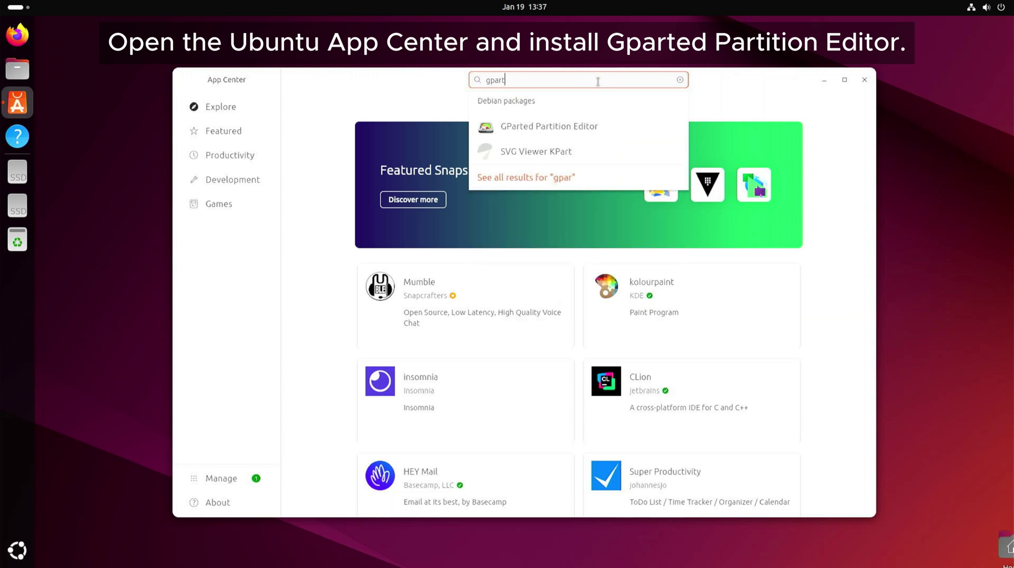
{"action": "type", "text": "ed"}
{"action": "left_click", "coordinate": [510, 128]}
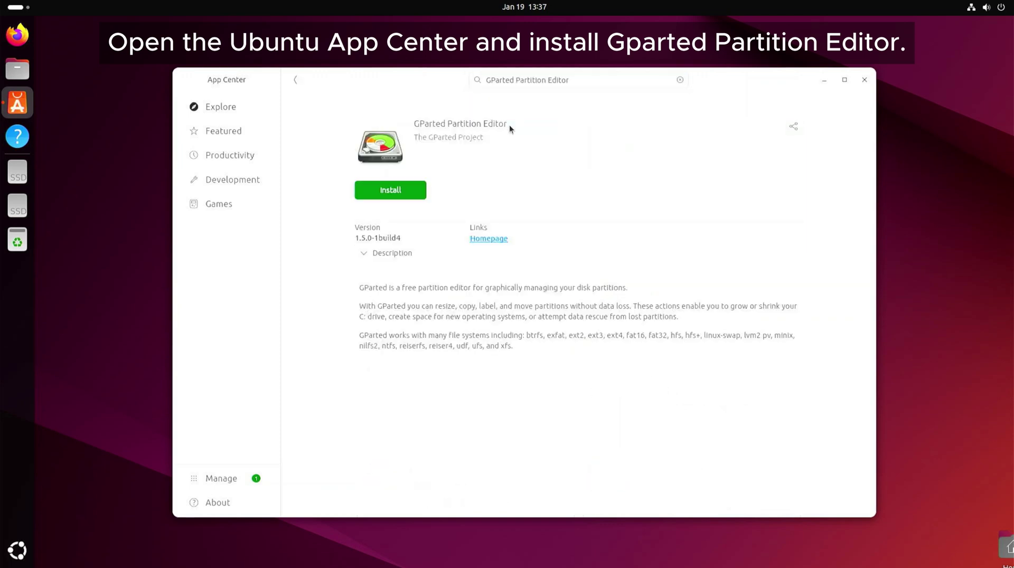
Install GParted Partition Editor, authenticating with the account password, and close App Center once it is installed.
{"action": "left_click", "coordinate": [409, 190]}
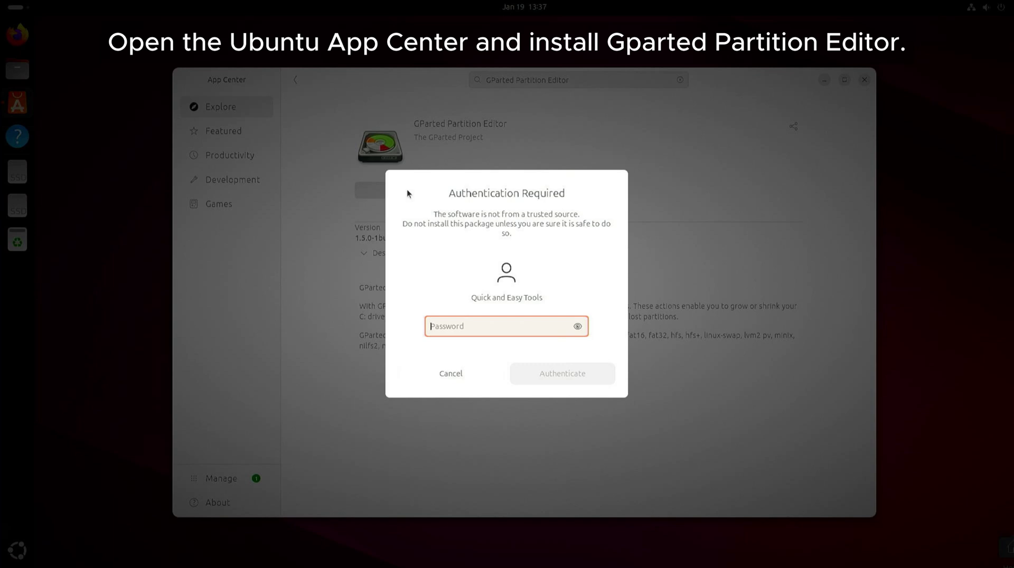
{"action": "type", "text": "••••••"}
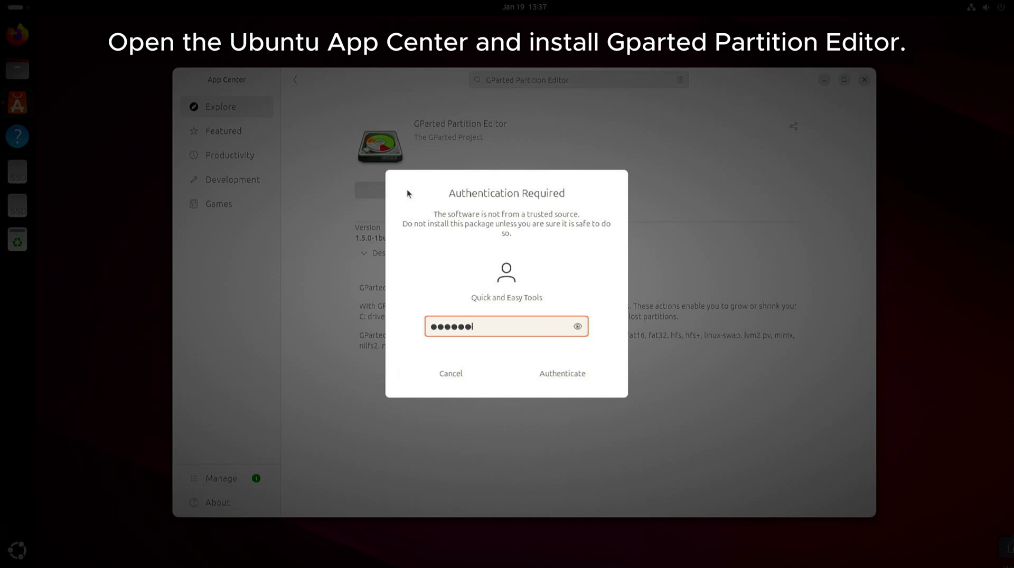
{"action": "key", "text": "Return"}
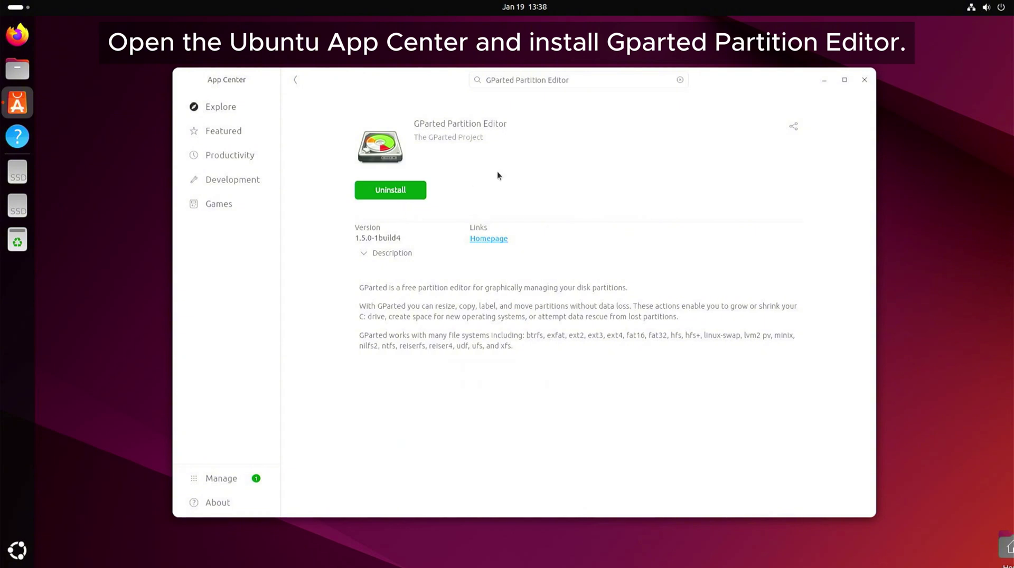
{"action": "left_click", "coordinate": [863, 80]}
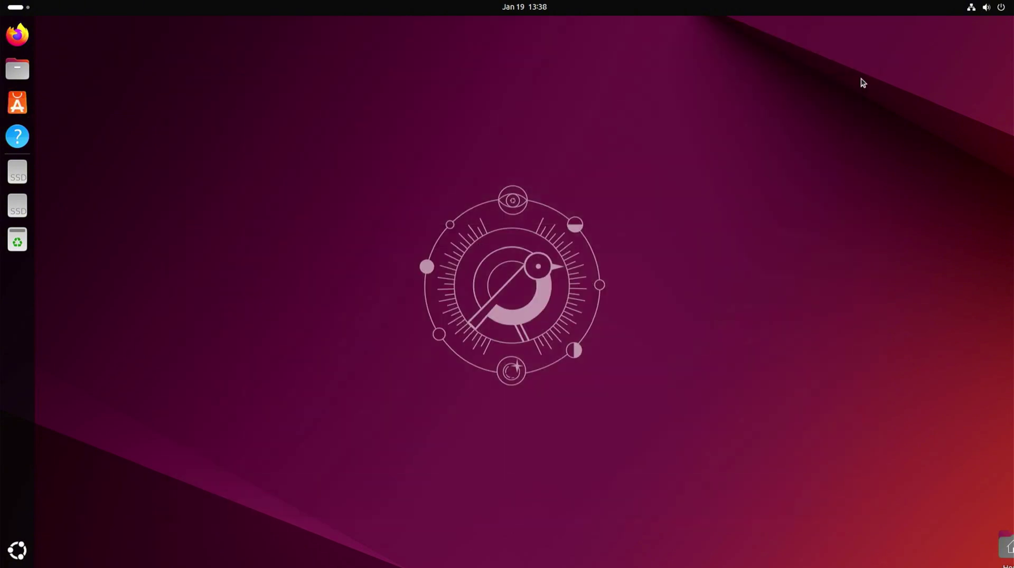
Start GParted from the installed applications and authenticate with the account password.
{"action": "left_click", "coordinate": [6, 563]}
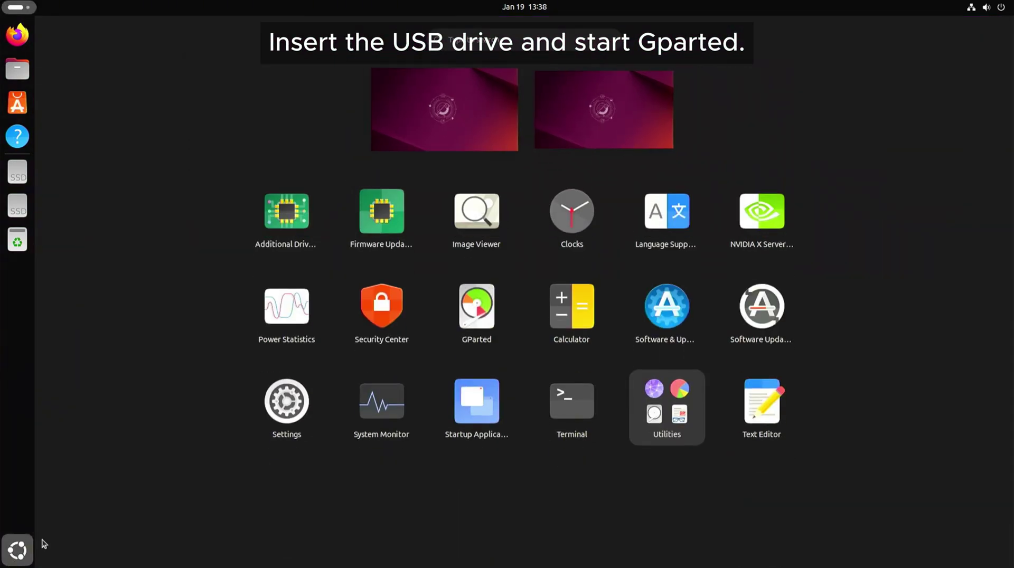
{"action": "left_click", "coordinate": [474, 329]}
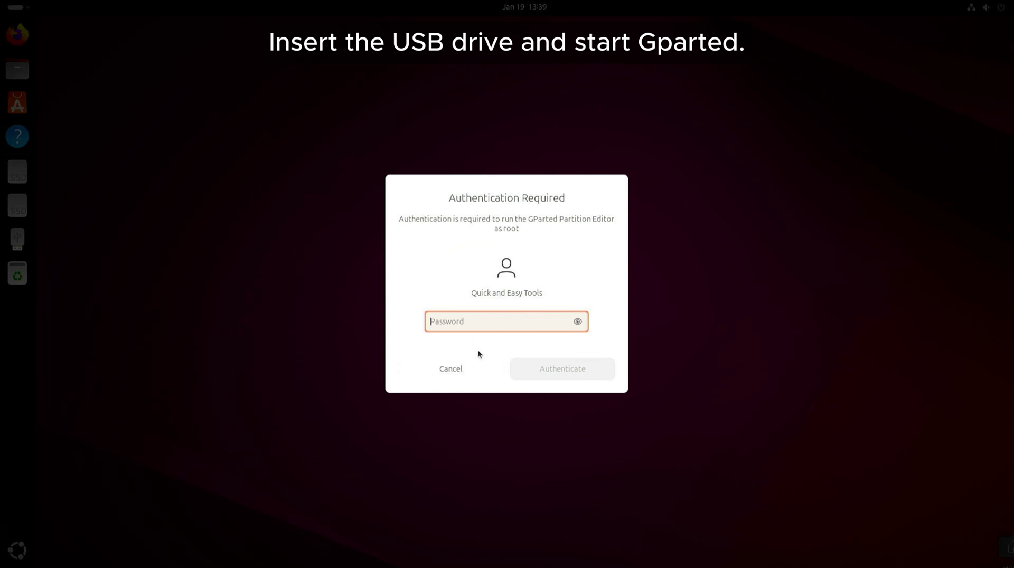
{"action": "type", "text": "******"}
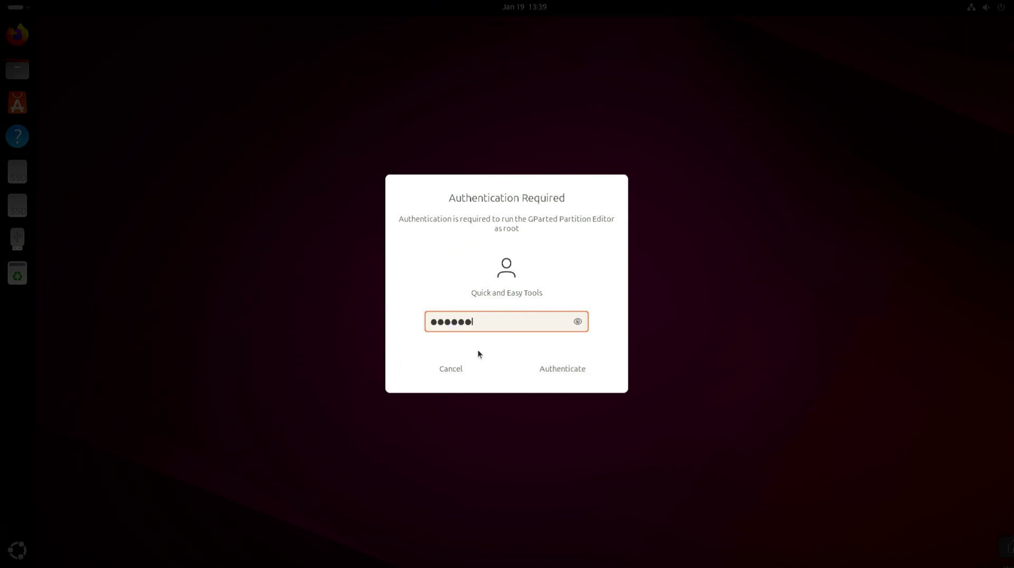
{"action": "key", "text": "Return"}
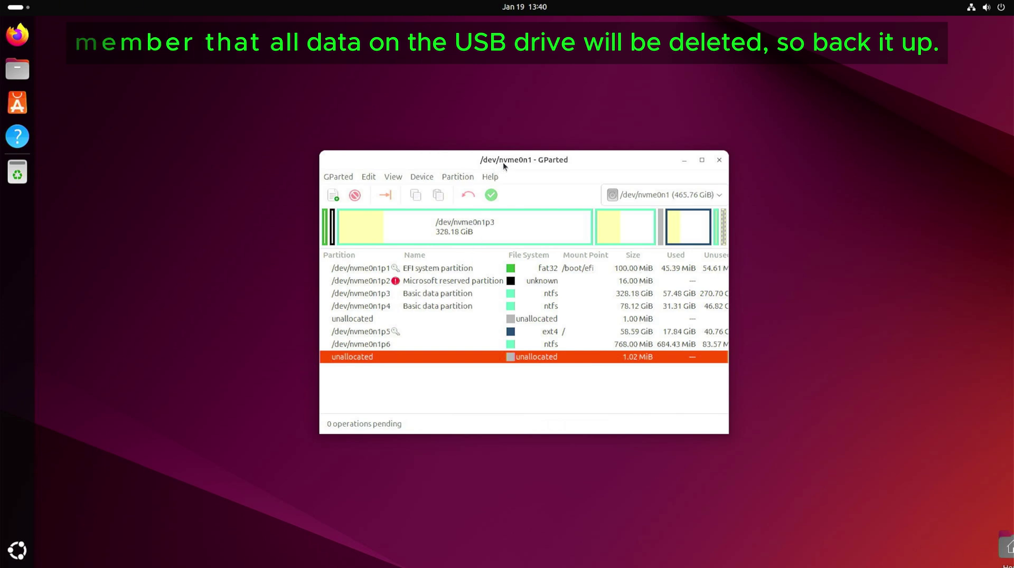
Select the USB drive /dev/sda and show its device information to check the model and partition table type.
{"action": "left_click", "coordinate": [689, 199]}
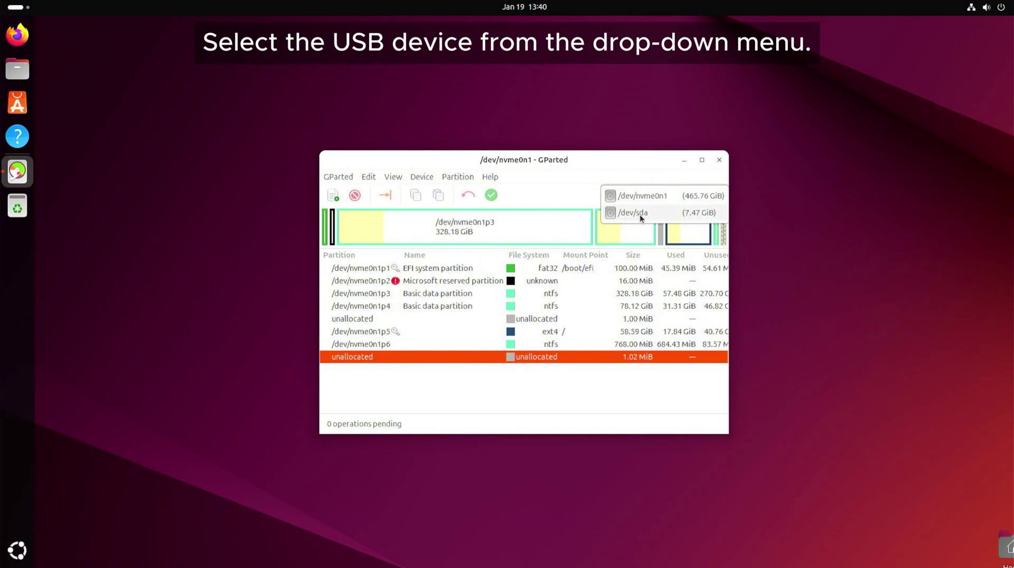
{"action": "left_click", "coordinate": [676, 213]}
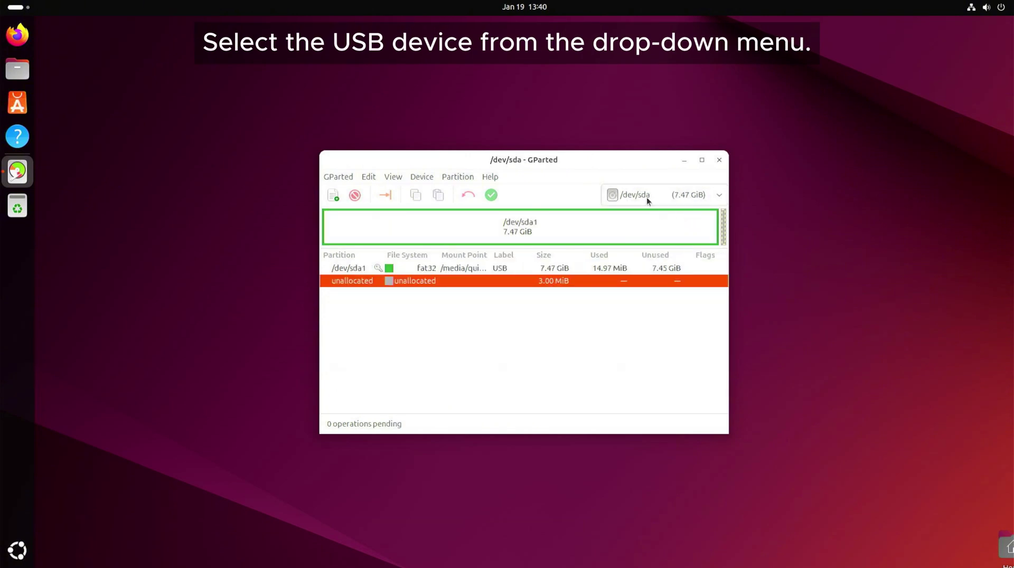
{"action": "left_click", "coordinate": [425, 268]}
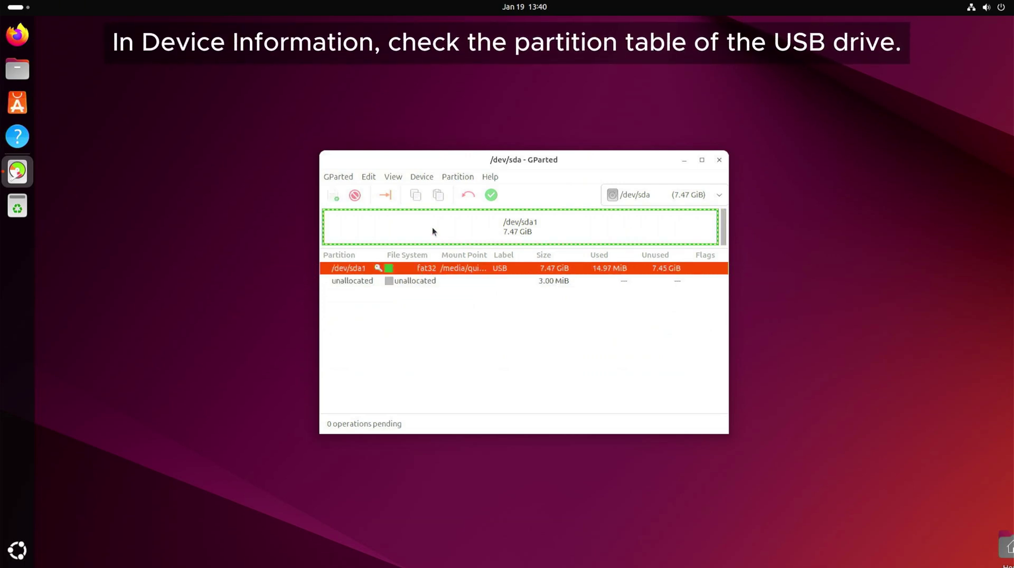
{"action": "left_click", "coordinate": [399, 178]}
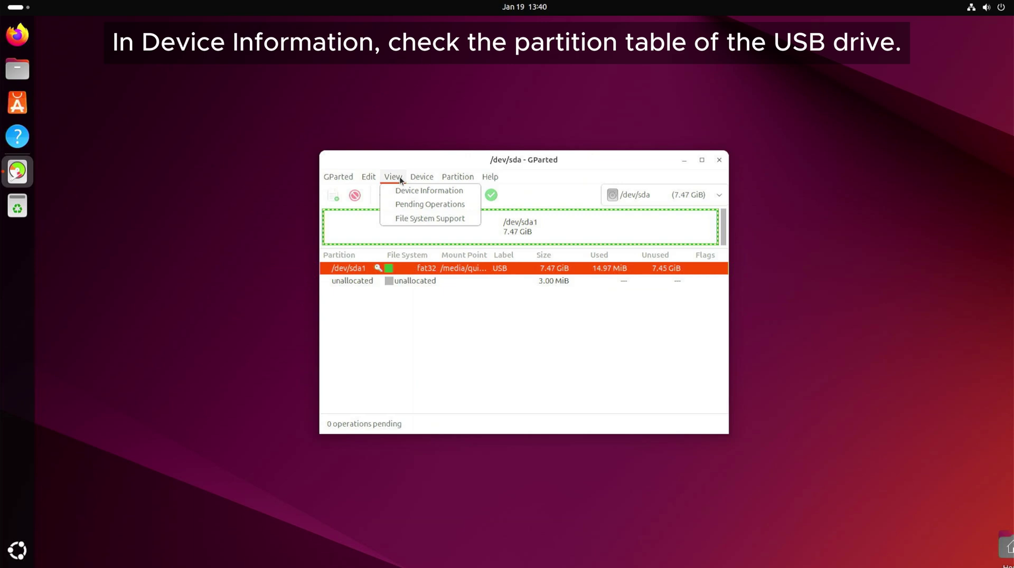
{"action": "left_click", "coordinate": [399, 191]}
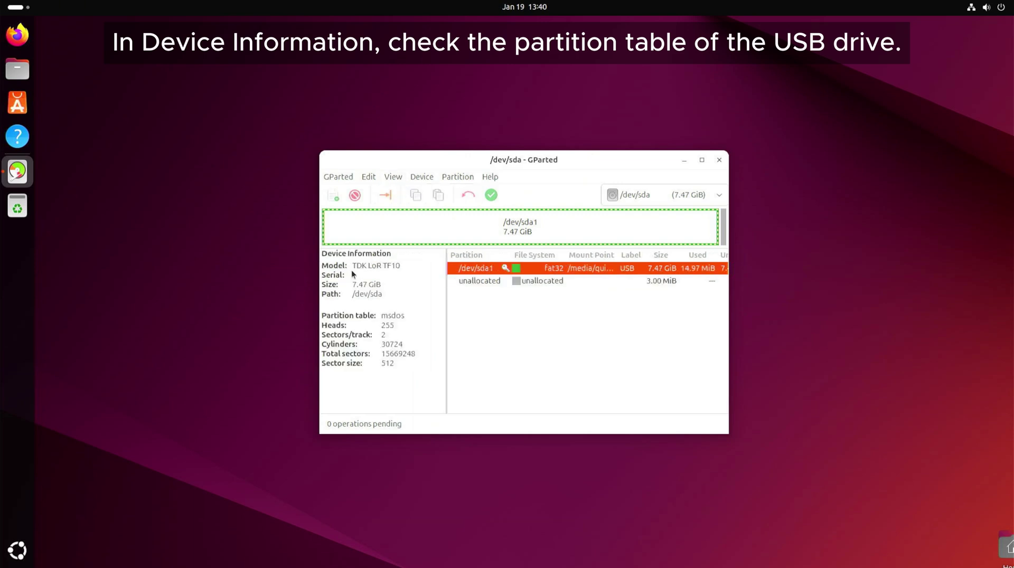
{"action": "left_click_drag", "start_coordinate": [355, 268], "coordinate": [397, 274]}
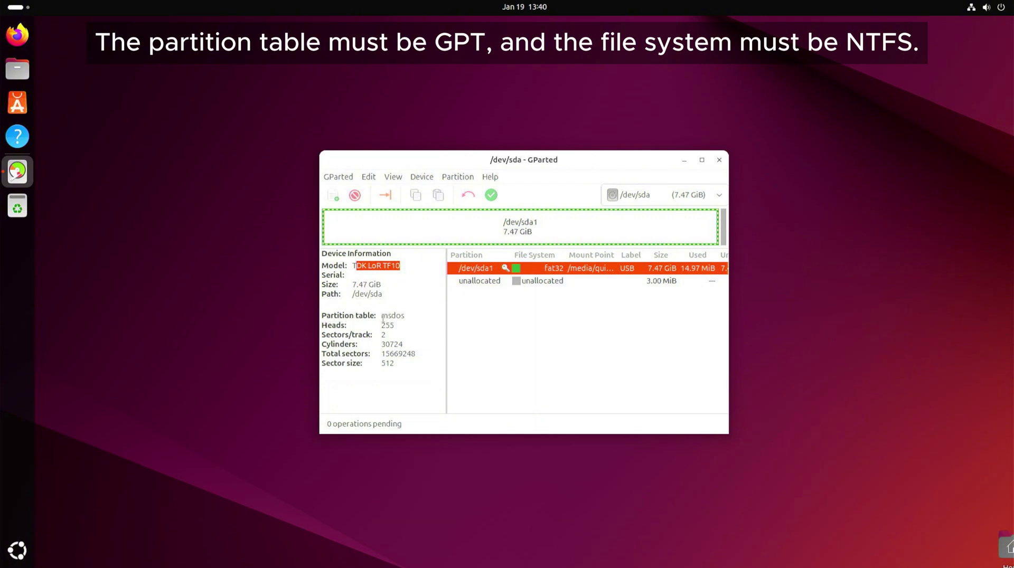
{"action": "left_click_drag", "start_coordinate": [382, 317], "coordinate": [411, 320]}
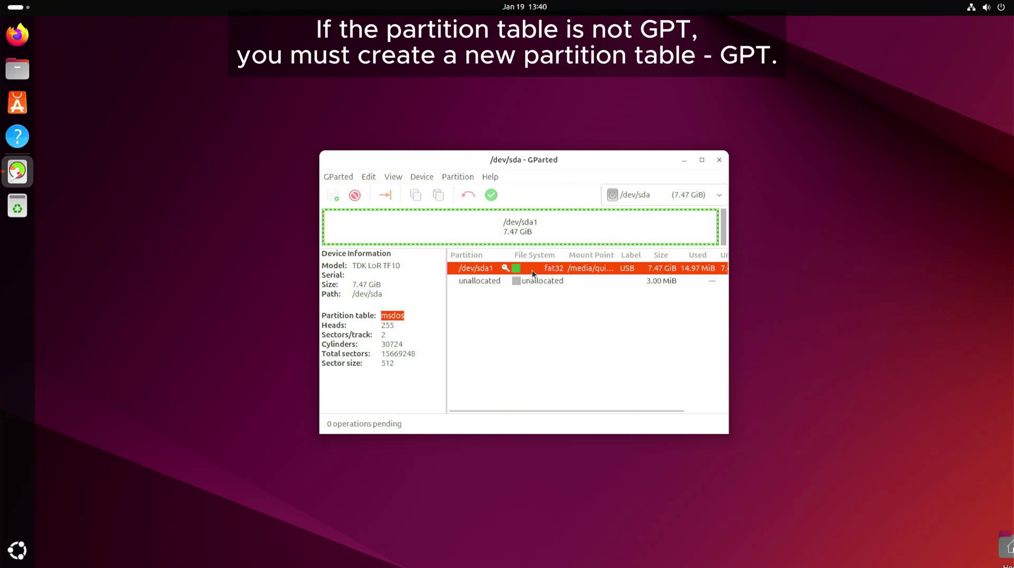
Unmount the USB drive's /dev/sda1 partition and create a new gpt partition table on /dev/sda.
{"action": "right_click", "coordinate": [464, 233]}
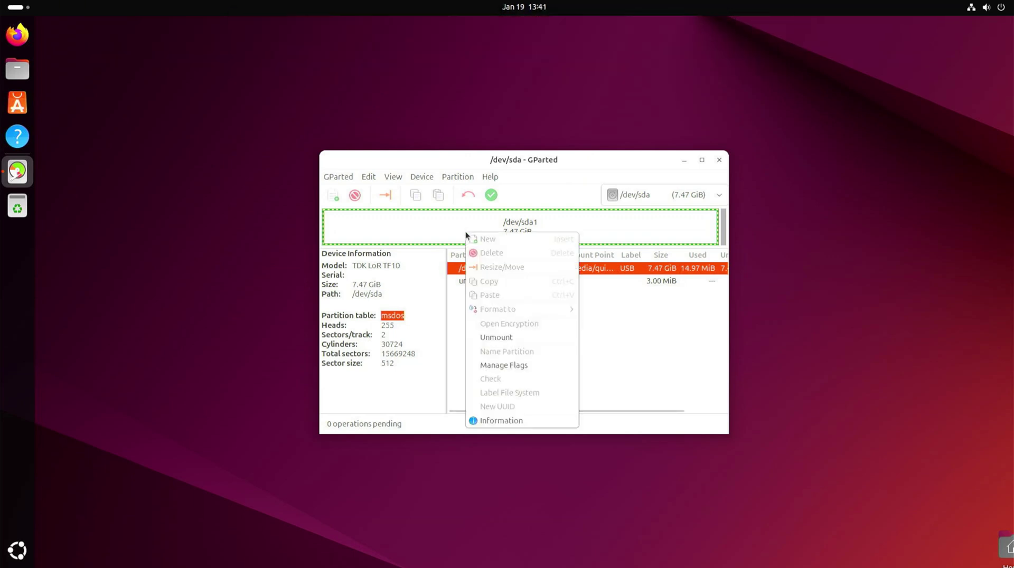
{"action": "left_click", "coordinate": [559, 338]}
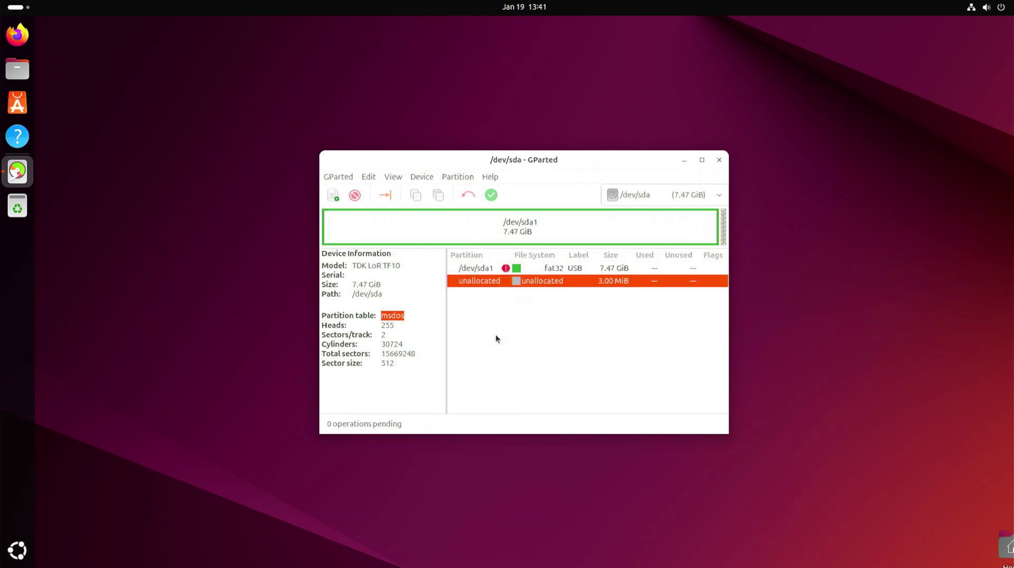
{"action": "left_click", "coordinate": [455, 234]}
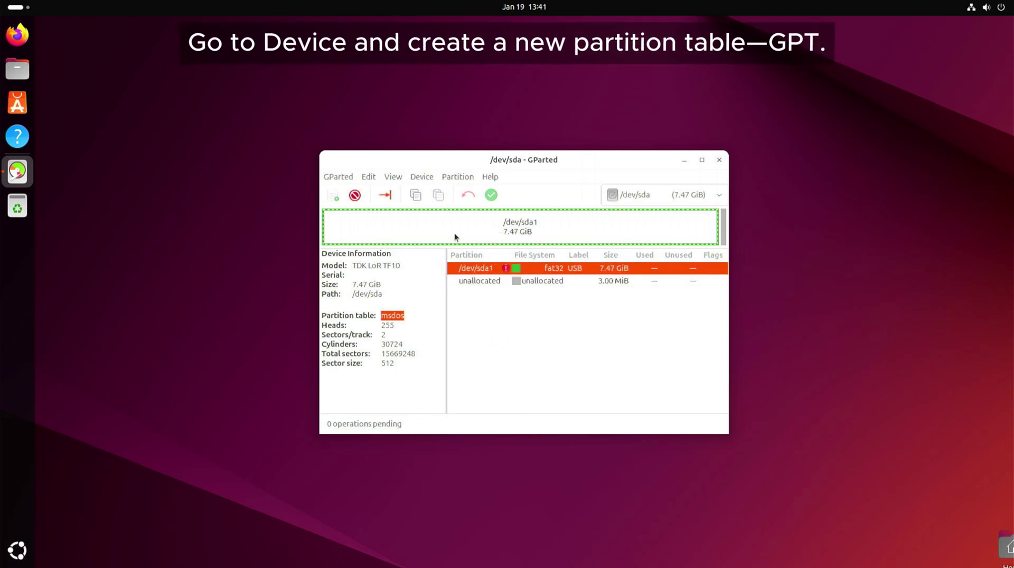
{"action": "left_click", "coordinate": [422, 177]}
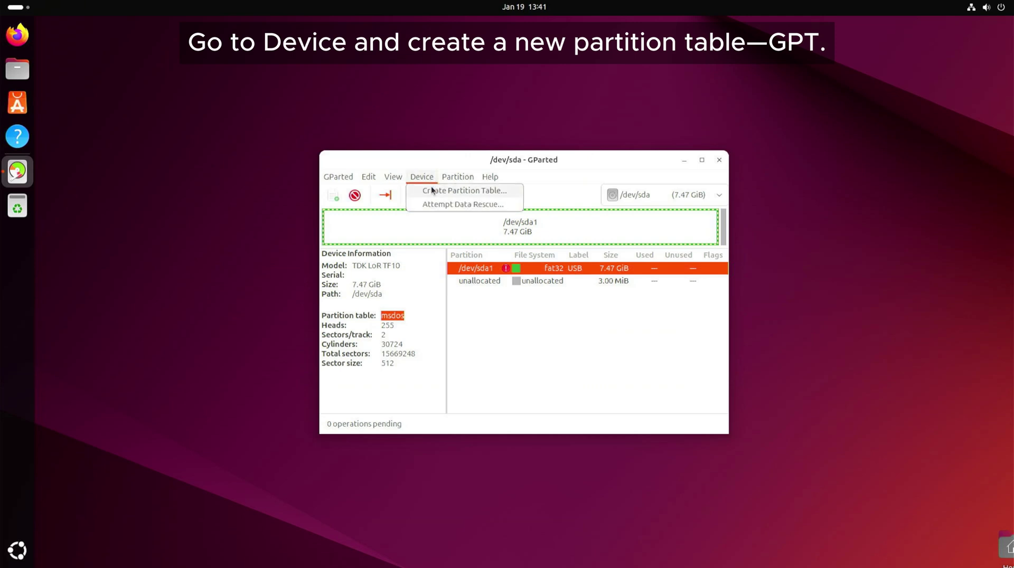
{"action": "left_click", "coordinate": [433, 191]}
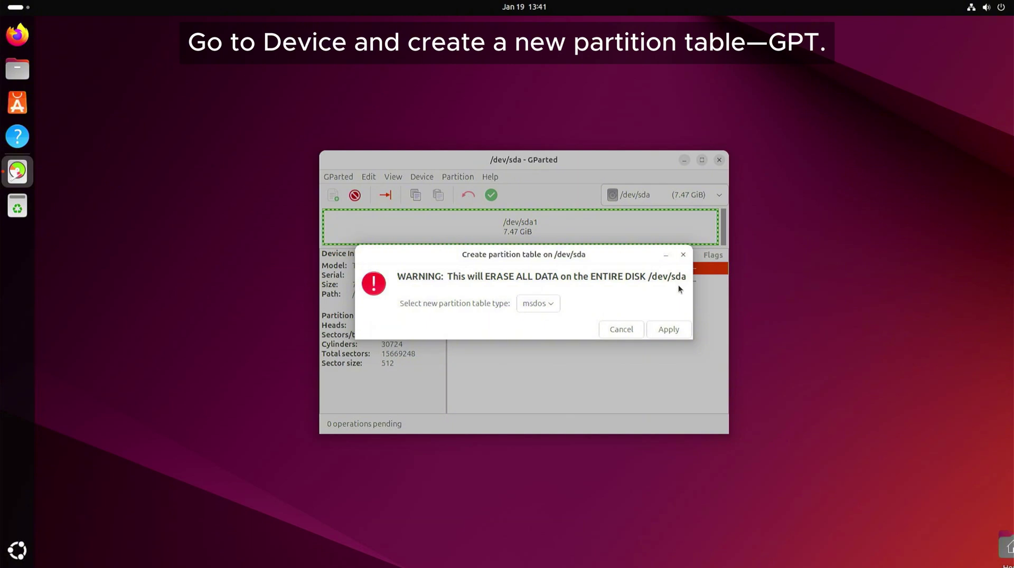
{"action": "left_click", "coordinate": [550, 305]}
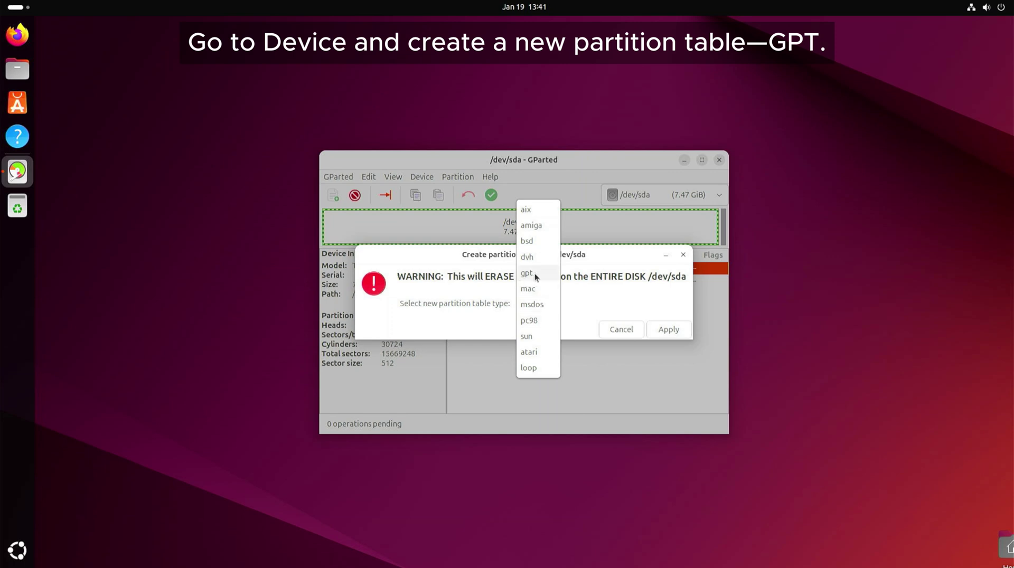
{"action": "key", "text": "Escape"}
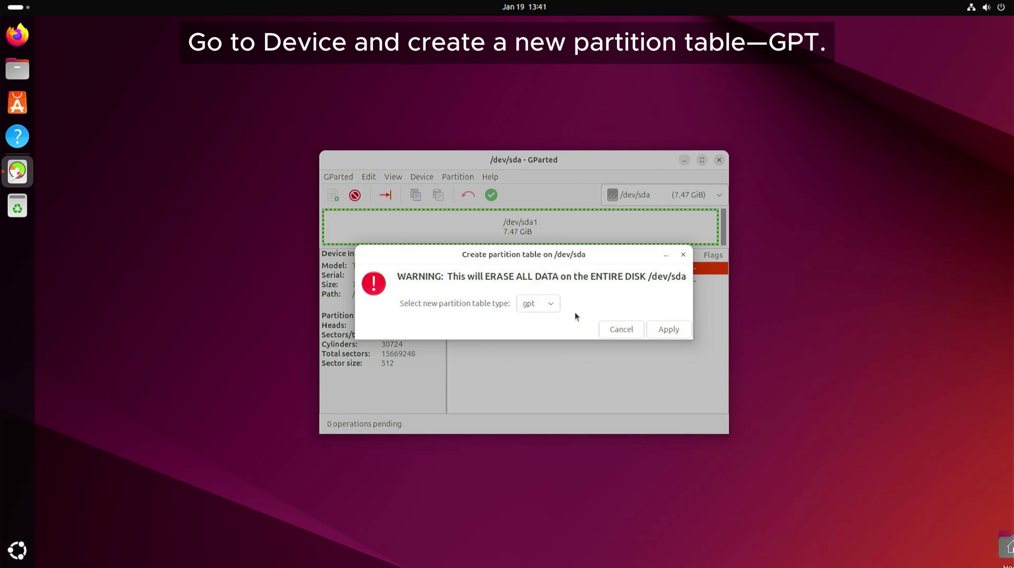
{"action": "left_click", "coordinate": [662, 331]}
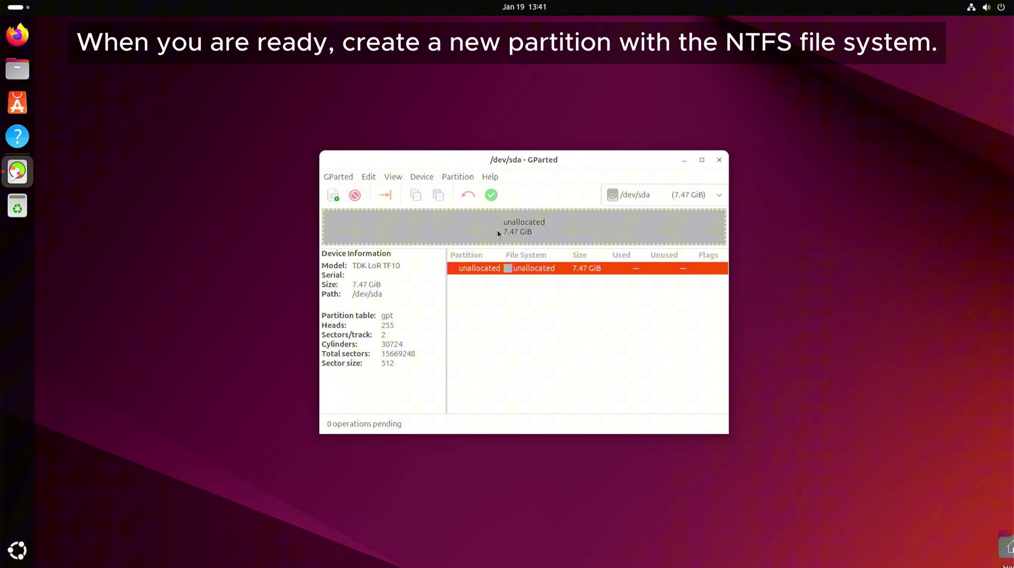
Add a new primary partition in the unallocated space of /dev/sda, named WInUSB, with the ntfs file system.
{"action": "right_click", "coordinate": [507, 221]}
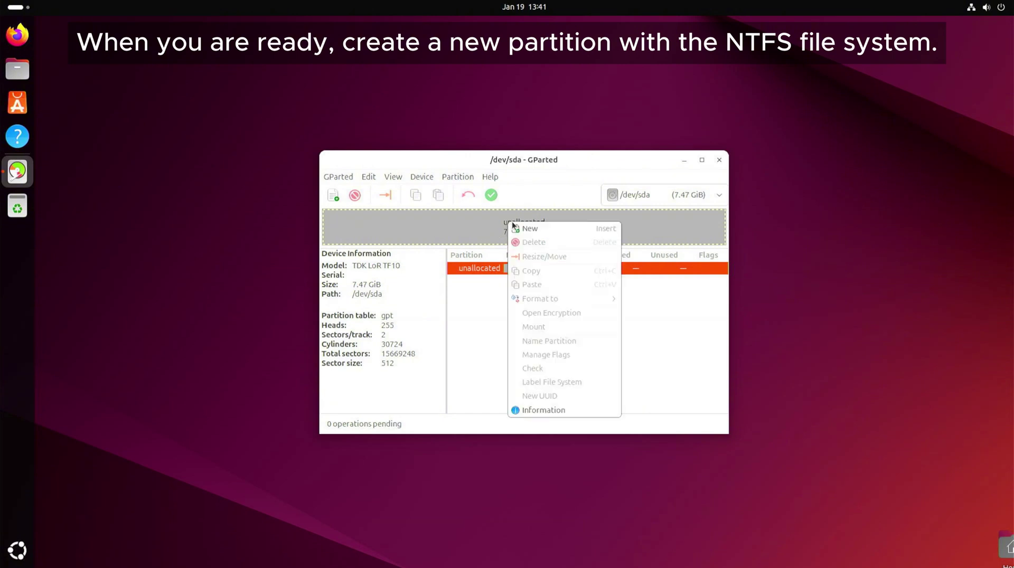
{"action": "left_click", "coordinate": [538, 228]}
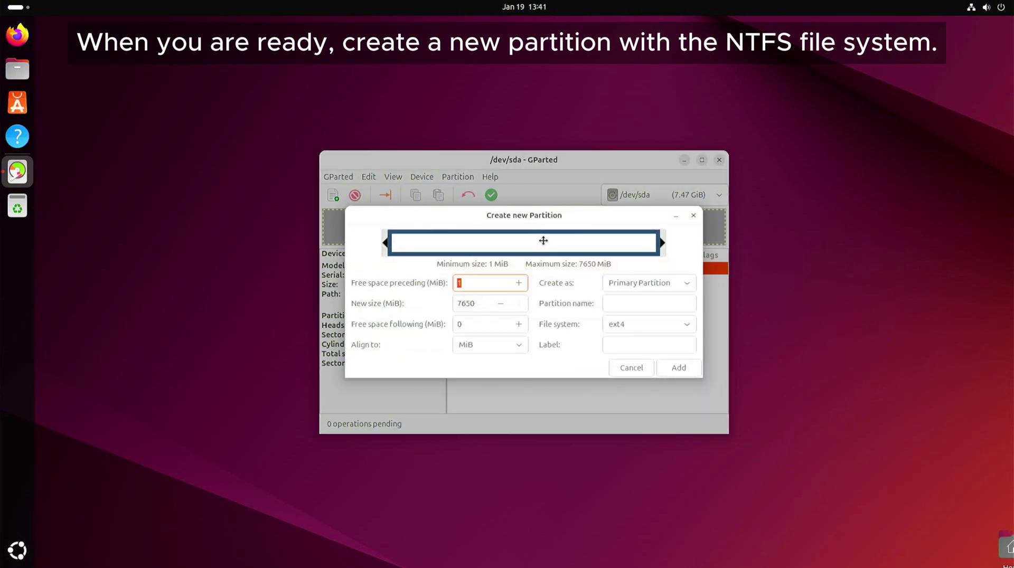
{"action": "left_click", "coordinate": [615, 280]}
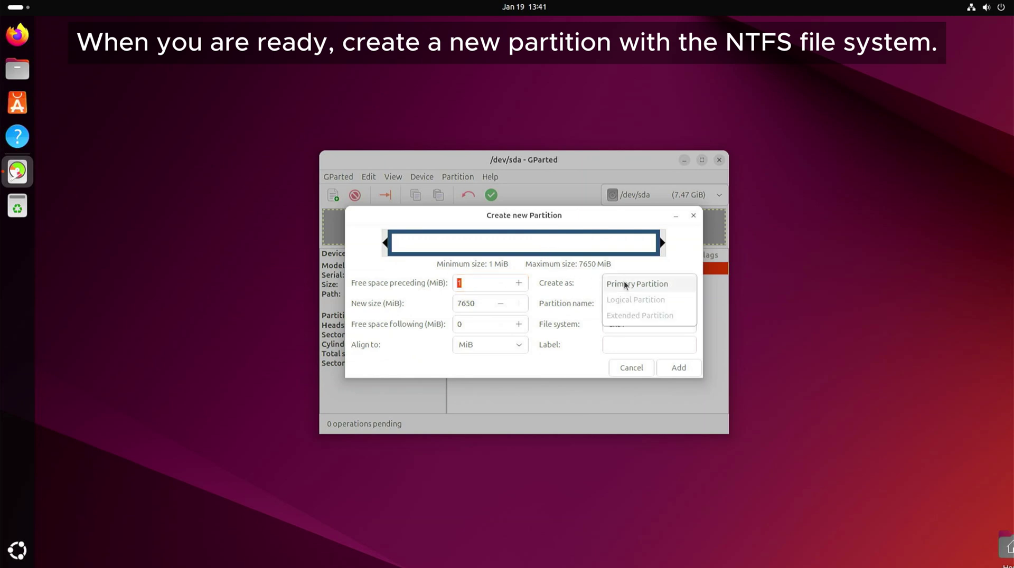
{"action": "left_click", "coordinate": [623, 281]}
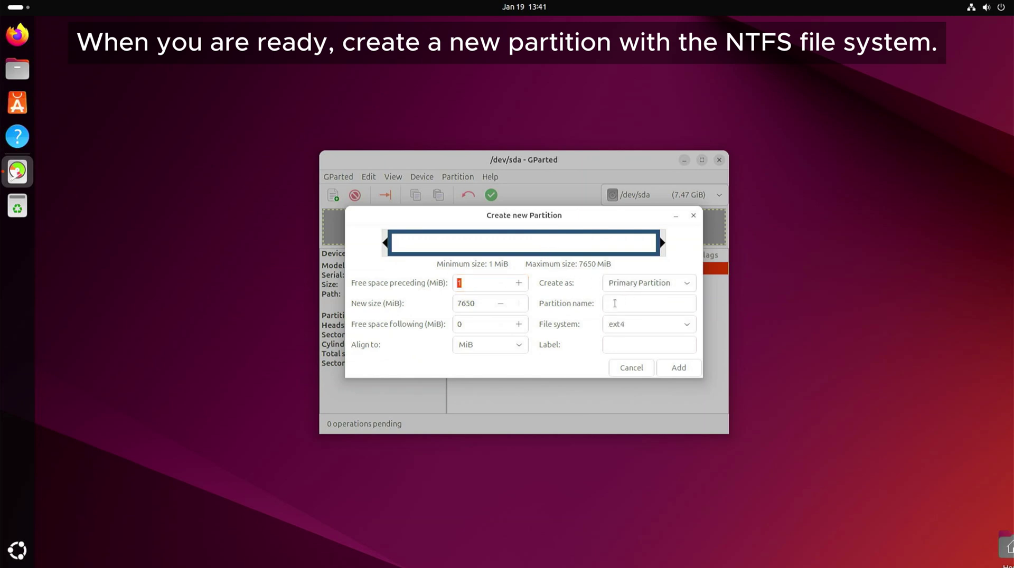
{"action": "left_click", "coordinate": [639, 298]}
{"action": "type", "text": "WInUSB"}
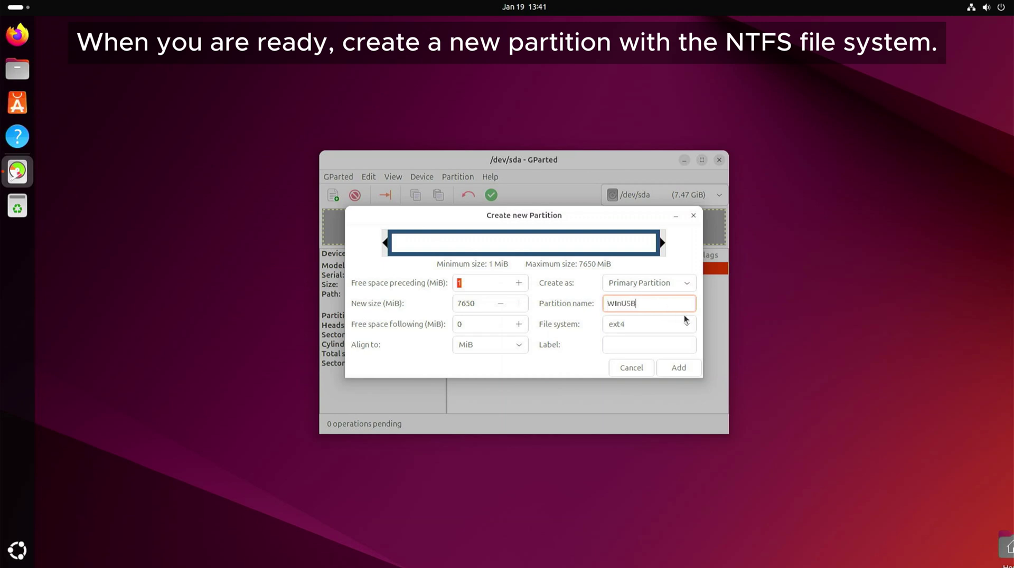
{"action": "left_click", "coordinate": [668, 323]}
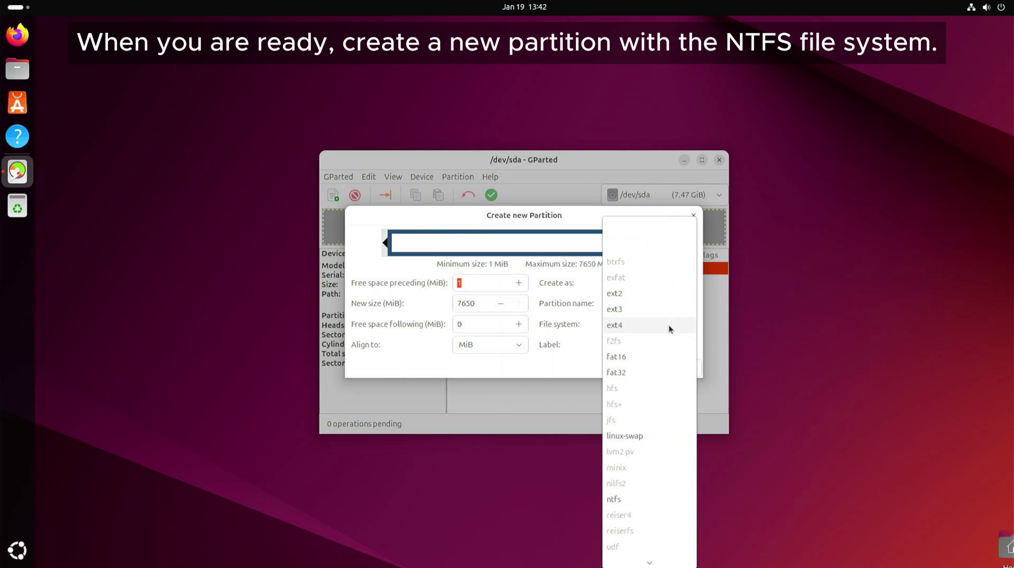
{"action": "scroll", "coordinate": [661, 382], "scroll_direction": "down", "scroll_amount": 2}
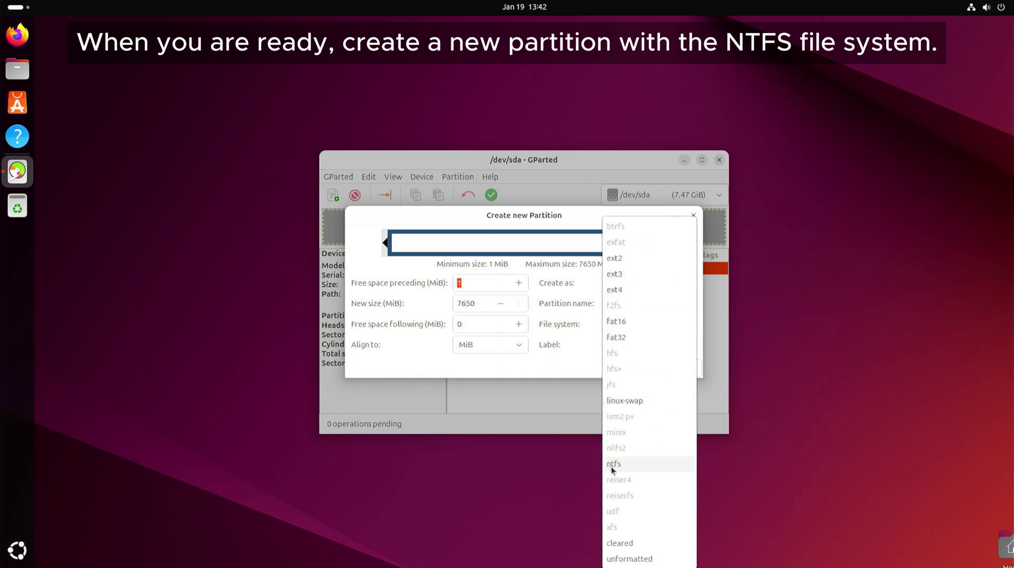
{"action": "left_click", "coordinate": [613, 465]}
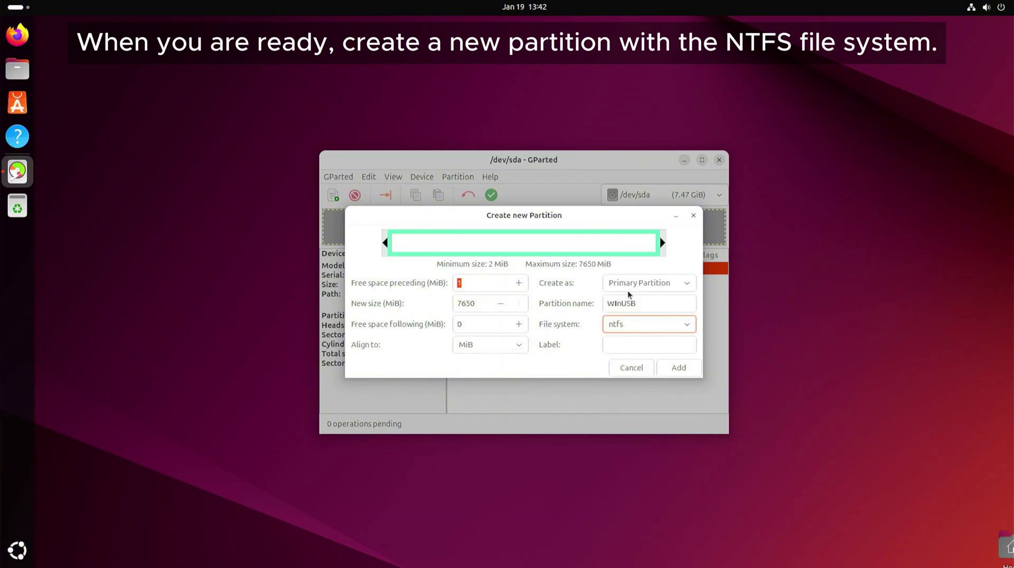
{"action": "left_click", "coordinate": [680, 368]}
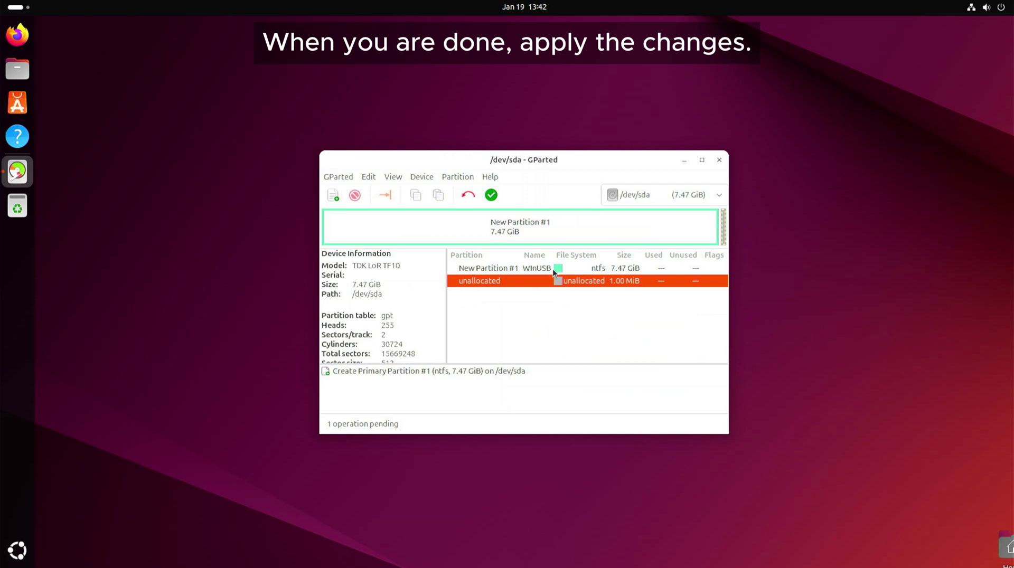
Apply the pending partition creation on /dev/sda and close GParted once it completes.
{"action": "double_click", "coordinate": [381, 317]}
{"action": "left_click", "coordinate": [492, 196]}
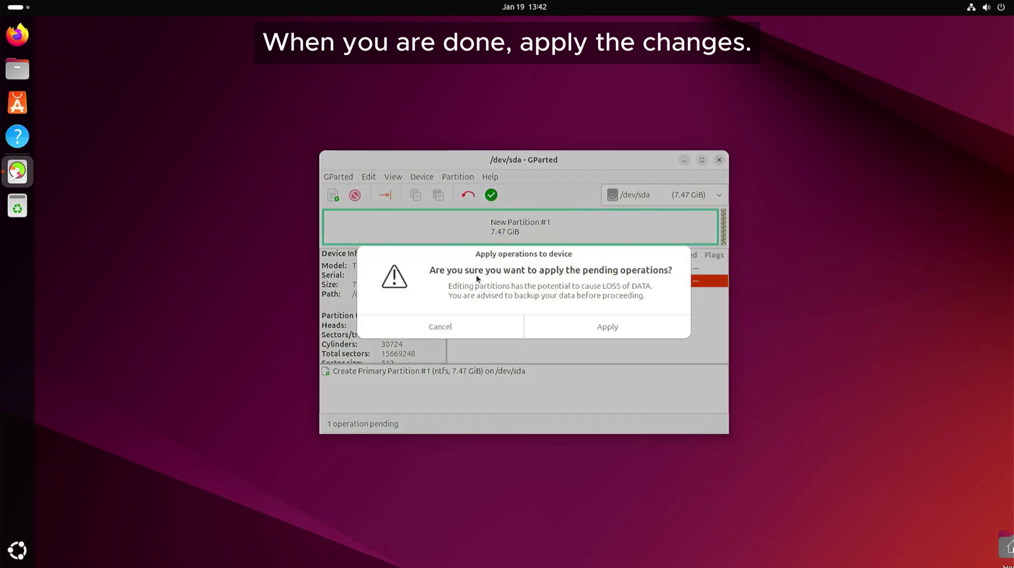
{"action": "left_click", "coordinate": [609, 328]}
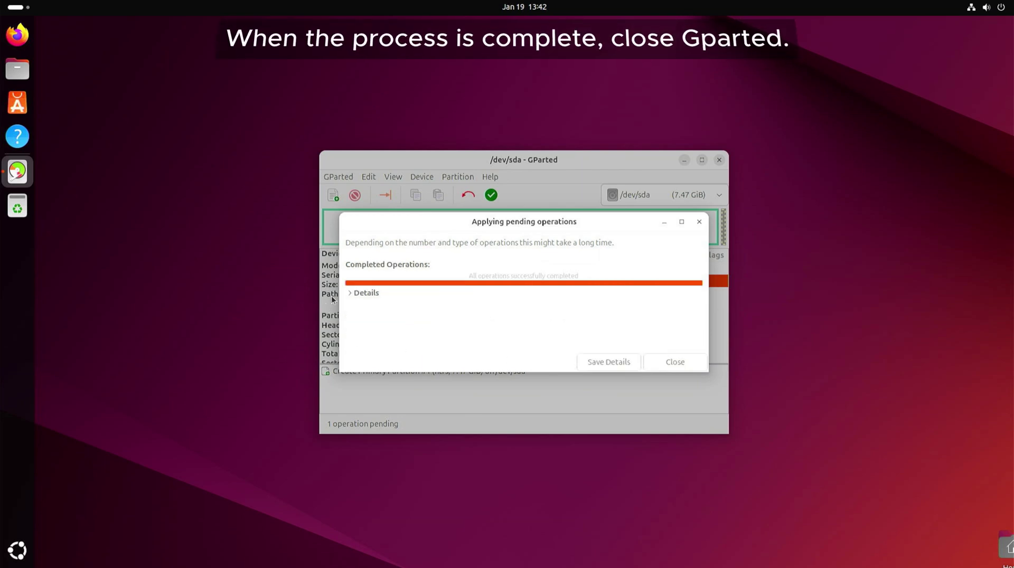
{"action": "left_click", "coordinate": [659, 362]}
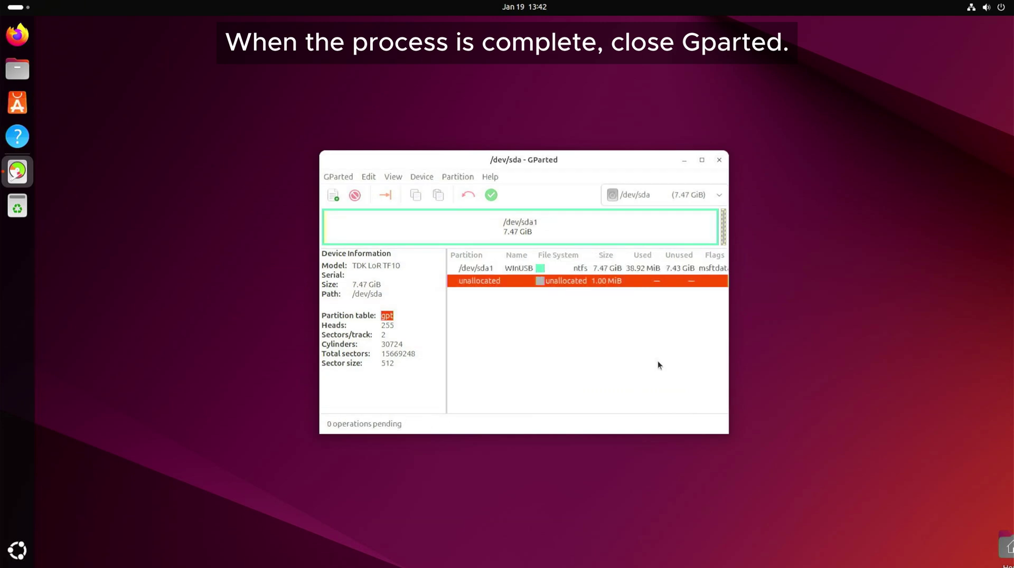
{"action": "left_click", "coordinate": [720, 161]}
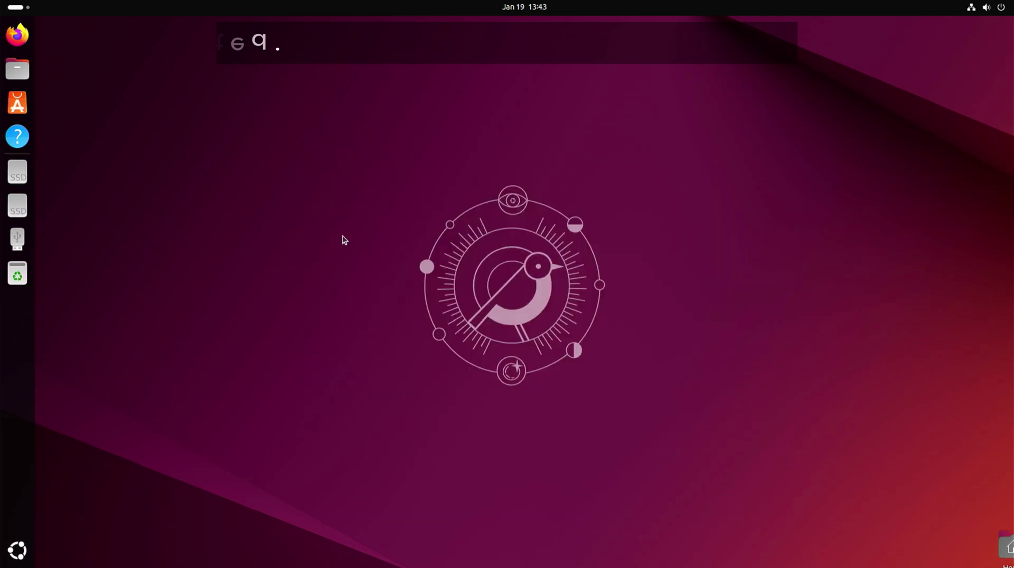
Open the 8.0 GB USB volume in Files, move its window aside, and open a second Files window at Home.
{"action": "left_click", "coordinate": [17, 239]}
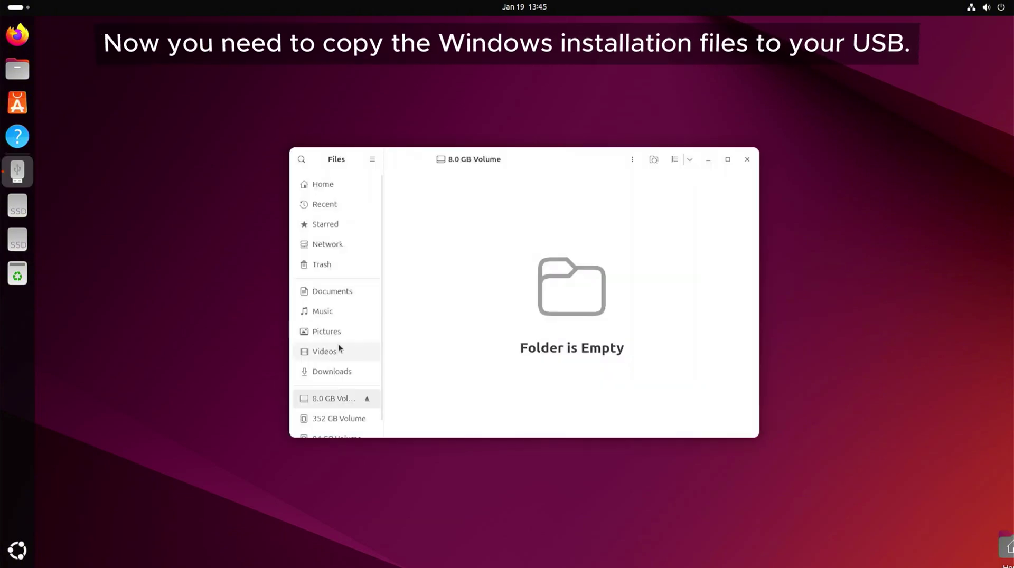
{"action": "left_click_drag", "start_coordinate": [555, 166], "coordinate": [318, 166]}
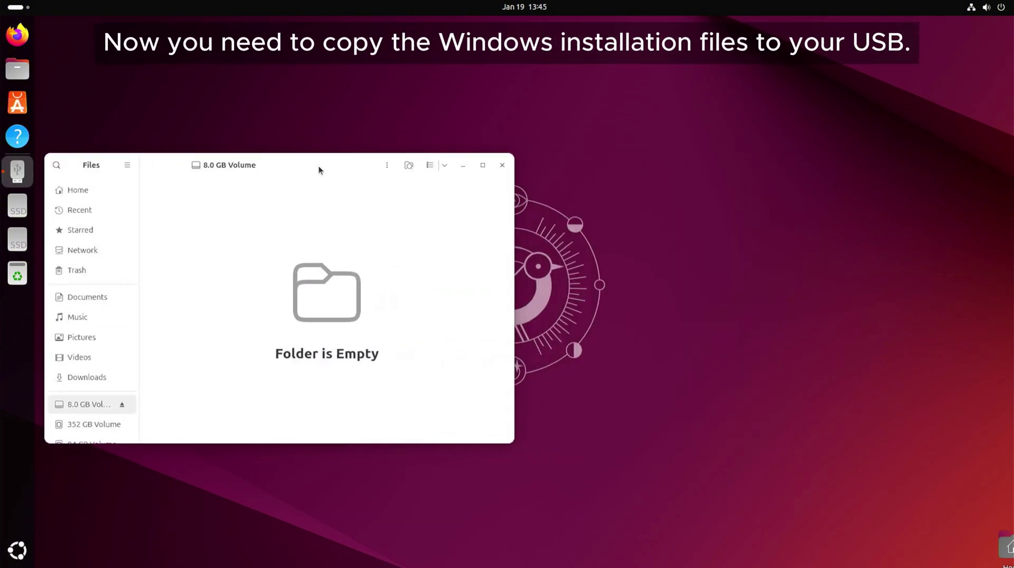
{"action": "middle_click", "coordinate": [16, 72]}
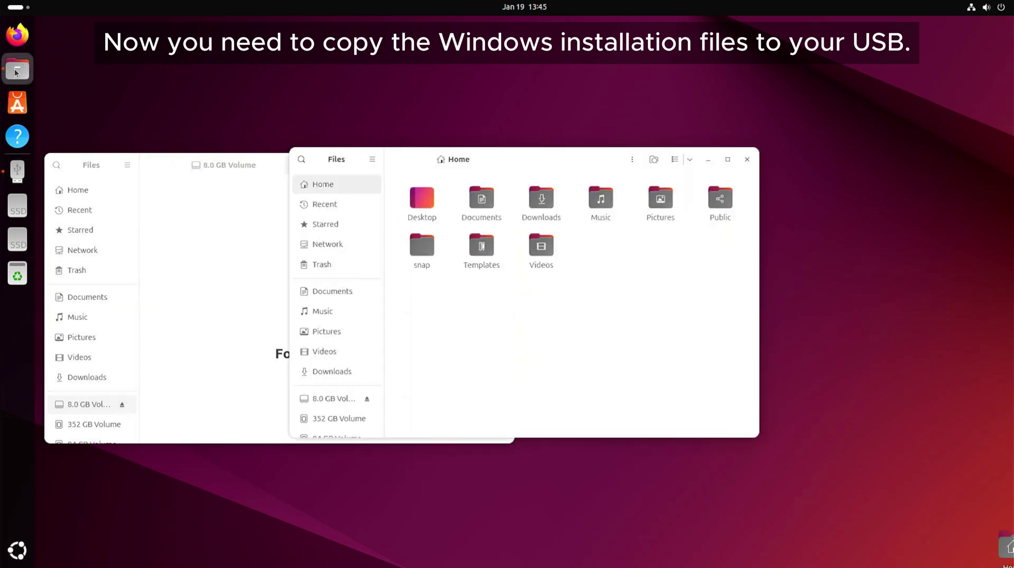
Mount Win11_24H2_English_x64.iso from Downloads with Disk Image Mounter and open its CCCOMA_X64FRE_EN-US_DV9 volume beside the USB window.
{"action": "left_click_drag", "start_coordinate": [554, 160], "coordinate": [786, 166]}
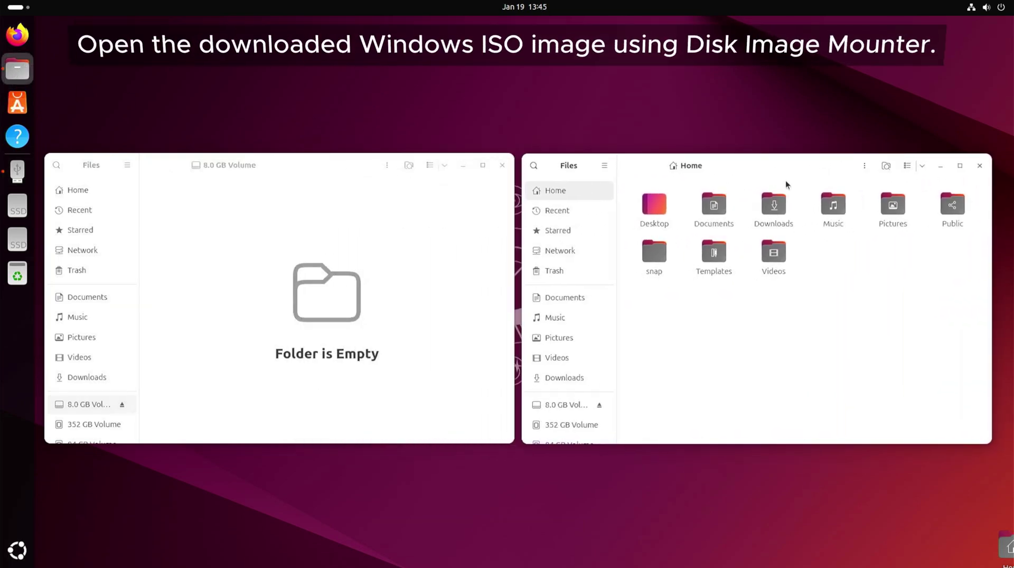
{"action": "double_click", "coordinate": [771, 210]}
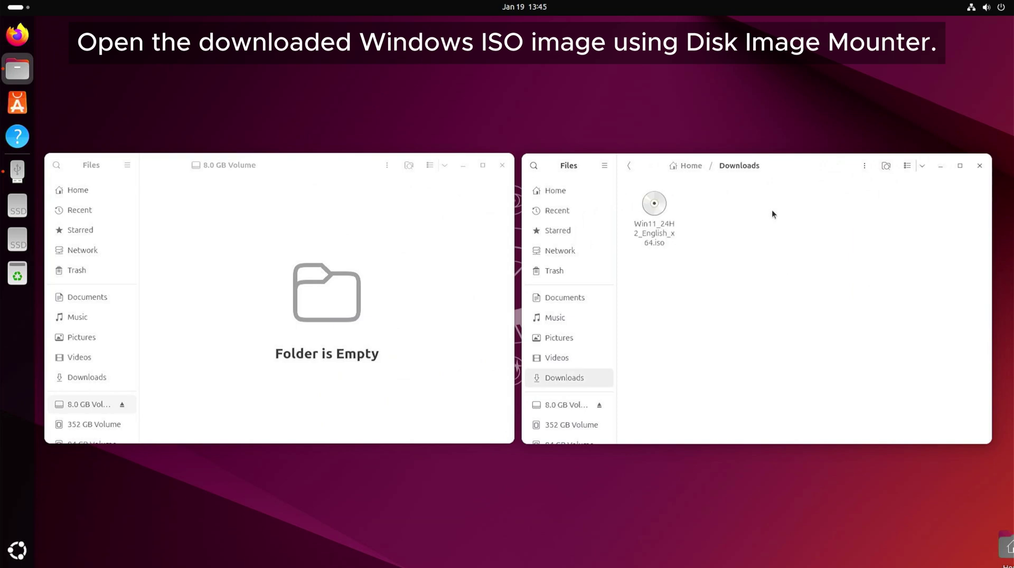
{"action": "left_click", "coordinate": [654, 231]}
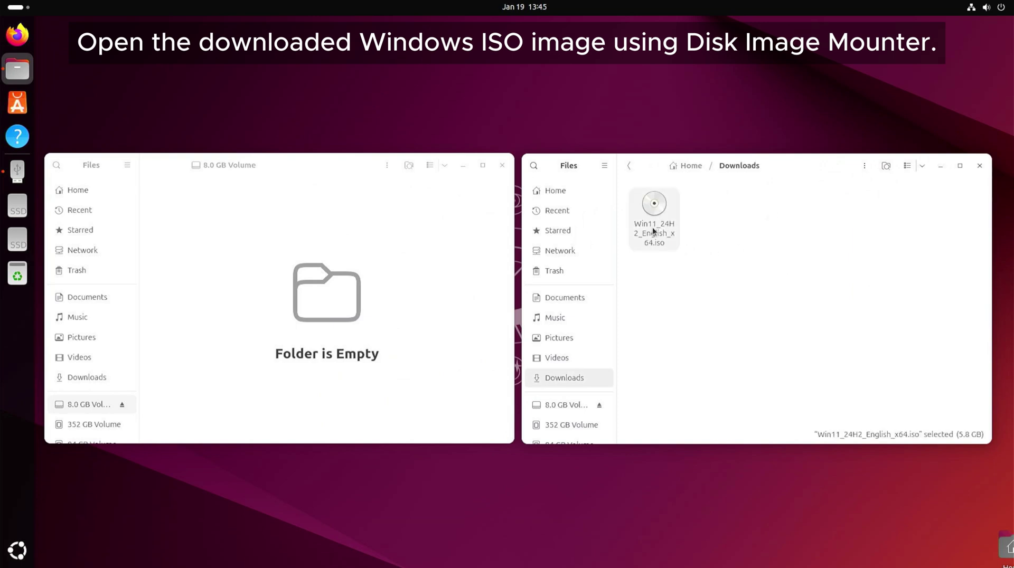
{"action": "right_click", "coordinate": [654, 226]}
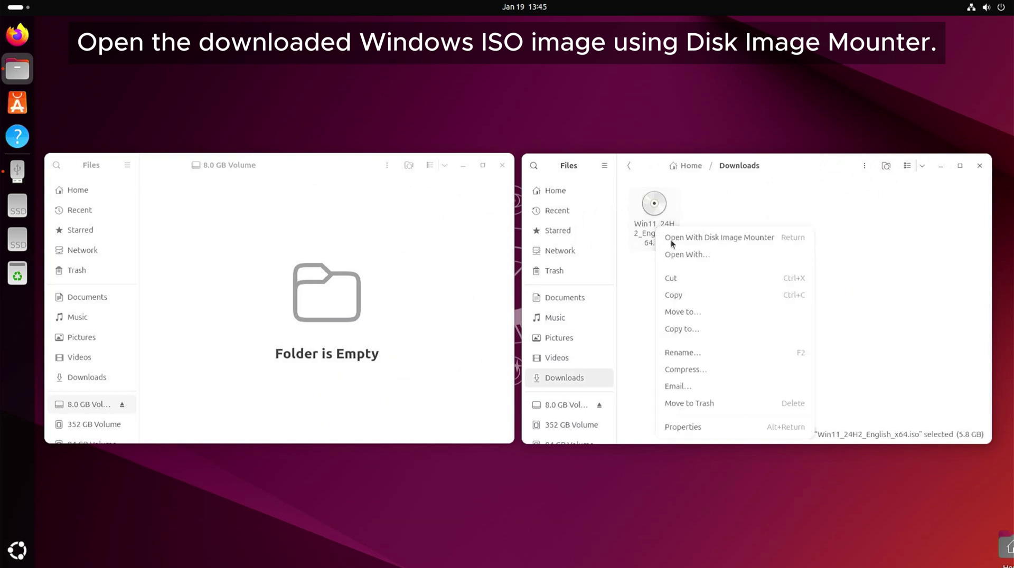
{"action": "left_click", "coordinate": [671, 240]}
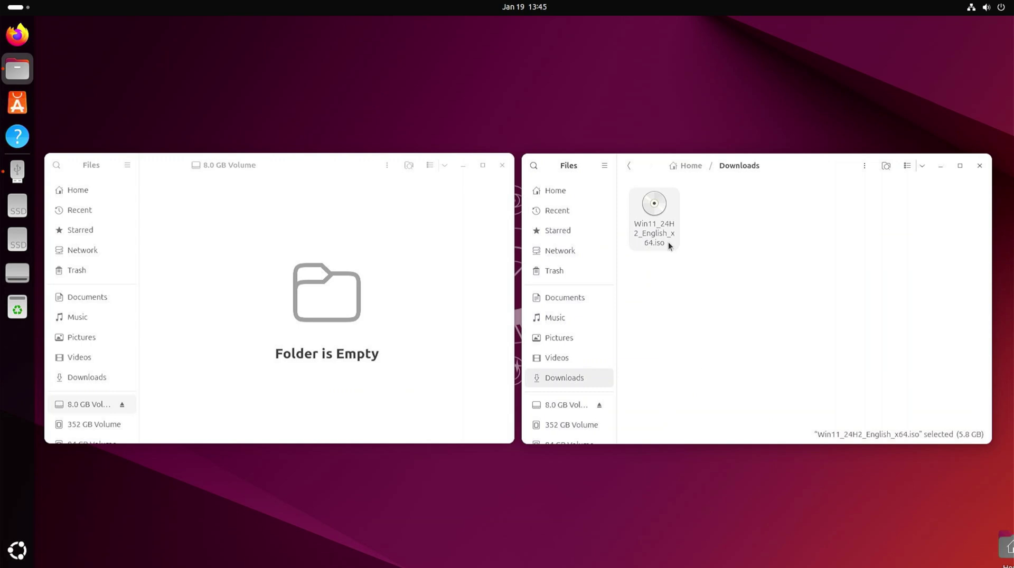
{"action": "scroll", "coordinate": [576, 350], "scroll_direction": "down", "scroll_amount": 1}
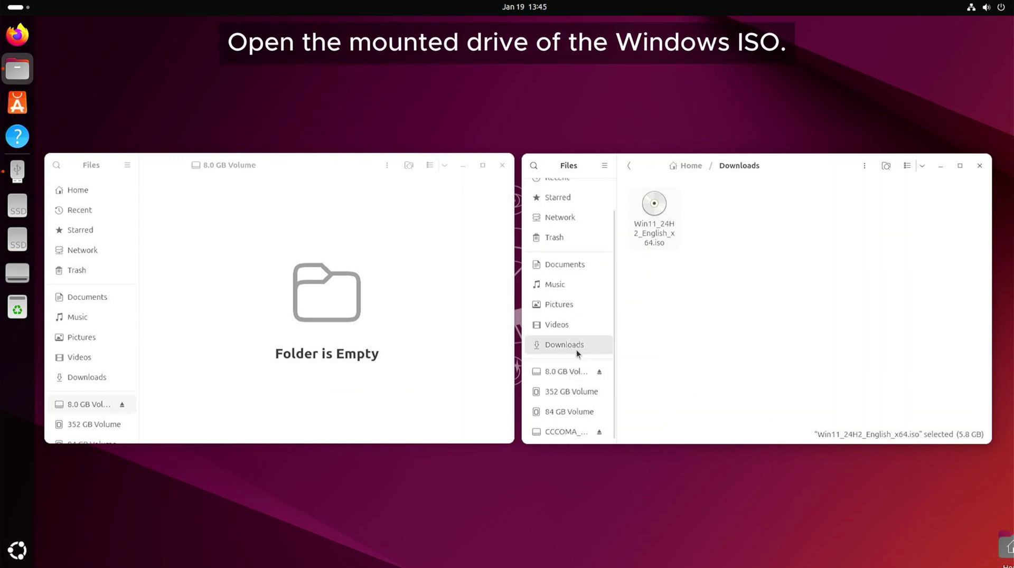
{"action": "left_click", "coordinate": [547, 431]}
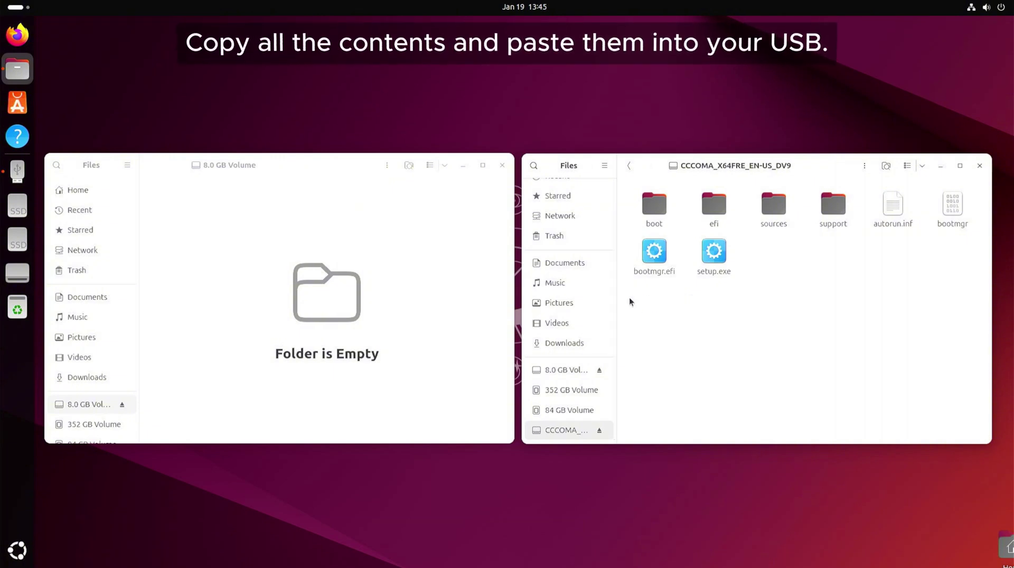
Copy all folders and files from the mounted Windows ISO volume to the 8.0 GB USB volume and show the copy progress.
{"action": "left_click_drag", "start_coordinate": [629, 301], "coordinate": [999, 188]}
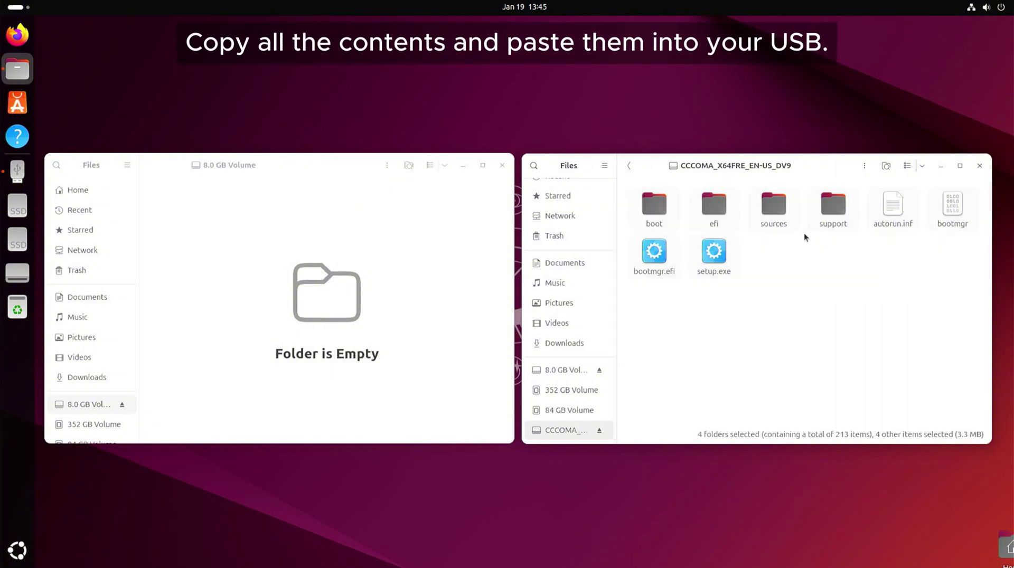
{"action": "right_click", "coordinate": [781, 226]}
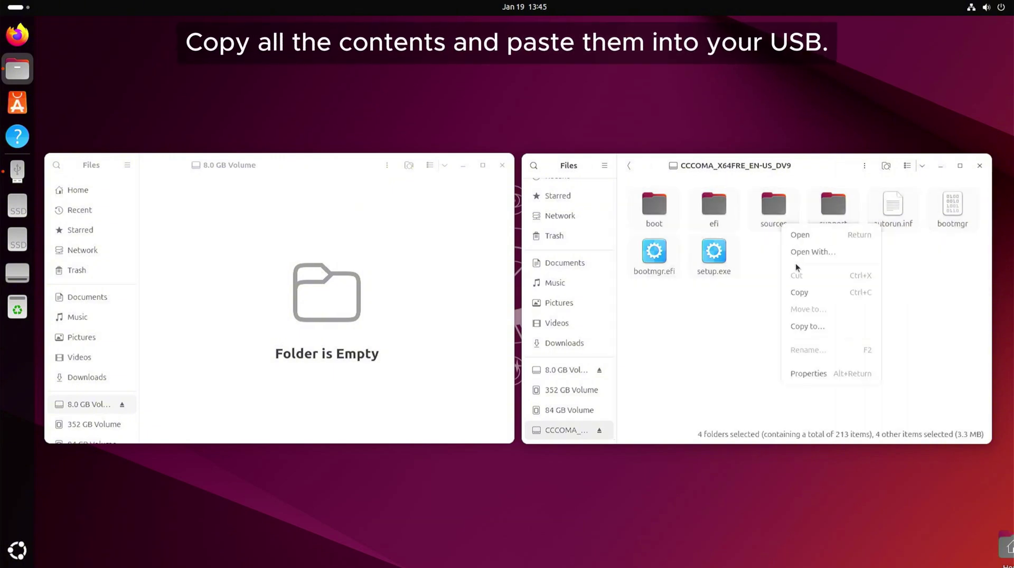
{"action": "left_click", "coordinate": [794, 294]}
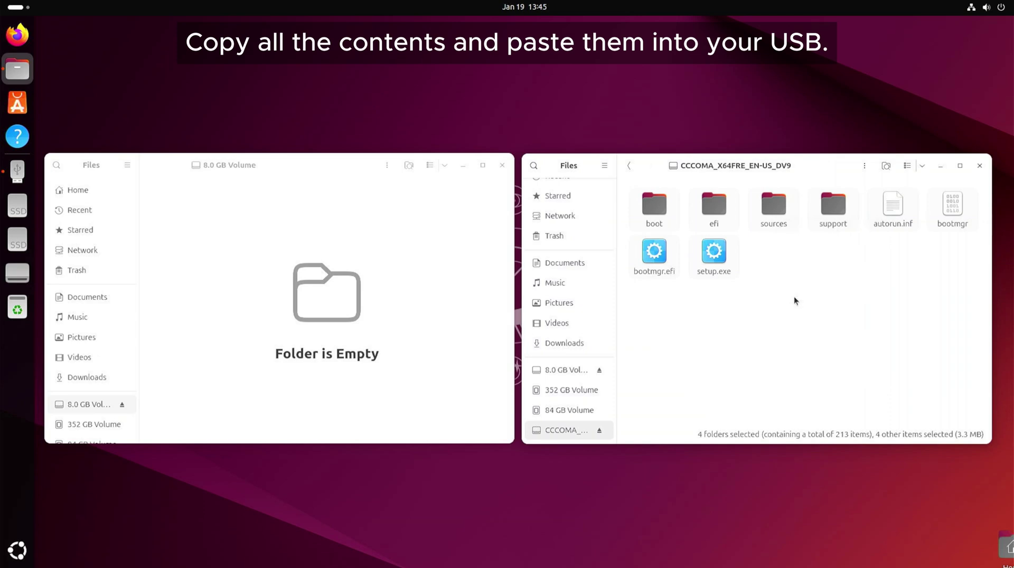
{"action": "left_click", "coordinate": [399, 328]}
{"action": "right_click", "coordinate": [400, 329]}
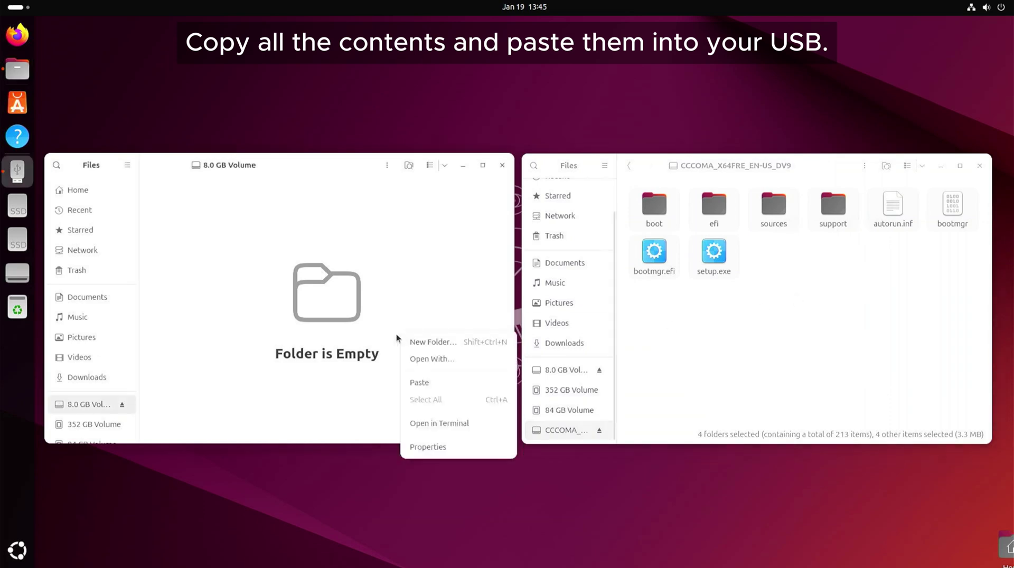
{"action": "left_click", "coordinate": [410, 379]}
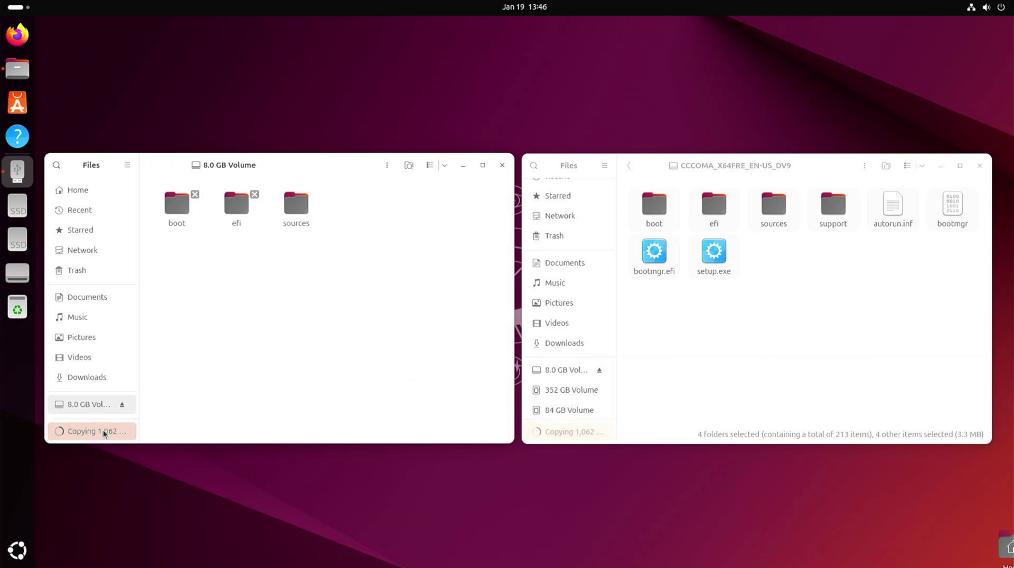
{"action": "left_click", "coordinate": [103, 432]}
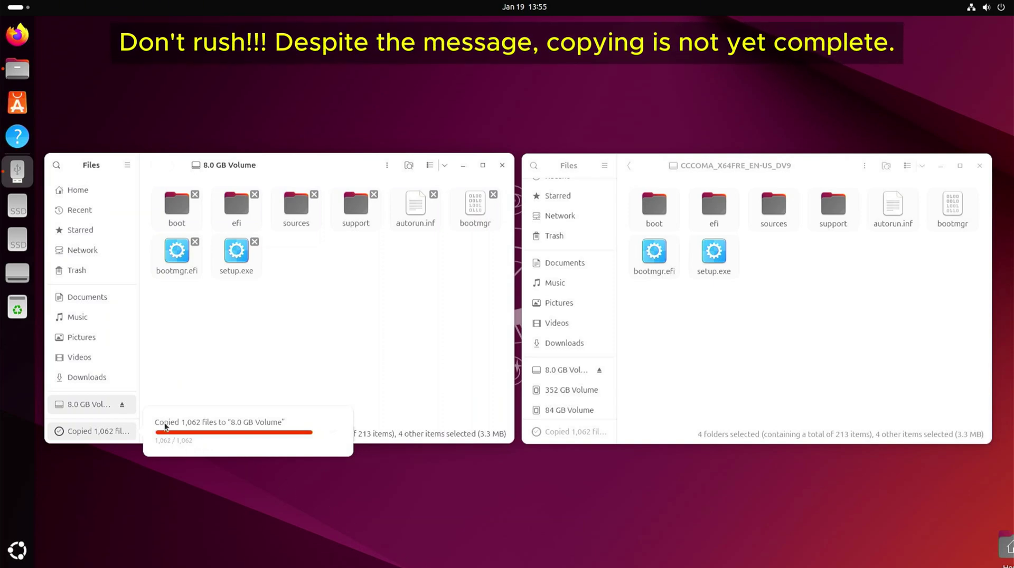
Eject the 8.0 GB USB volume, dismiss the notification and close its Files window.
{"action": "left_click", "coordinate": [122, 405]}
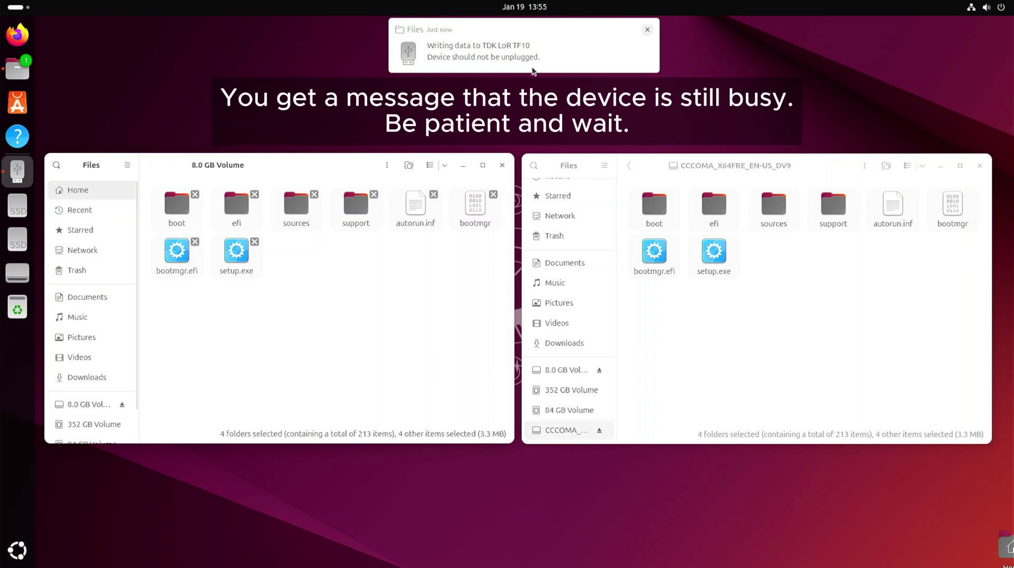
{"action": "left_click", "coordinate": [648, 30]}
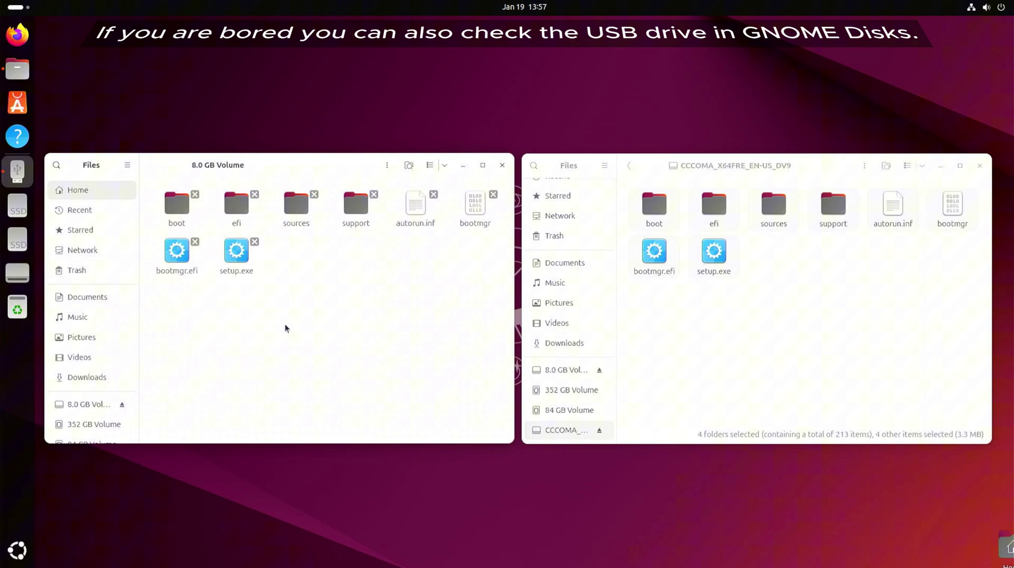
{"action": "left_click", "coordinate": [502, 165]}
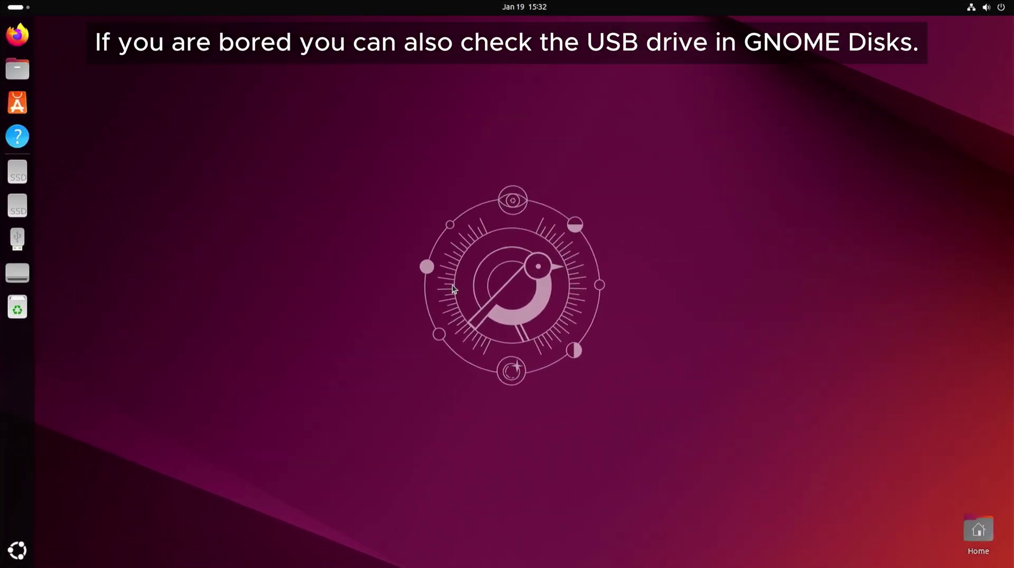
Check the USB drive's status in the Disks utility until it can be safely removed, and close Disks.
{"action": "left_click", "coordinate": [11, 551]}
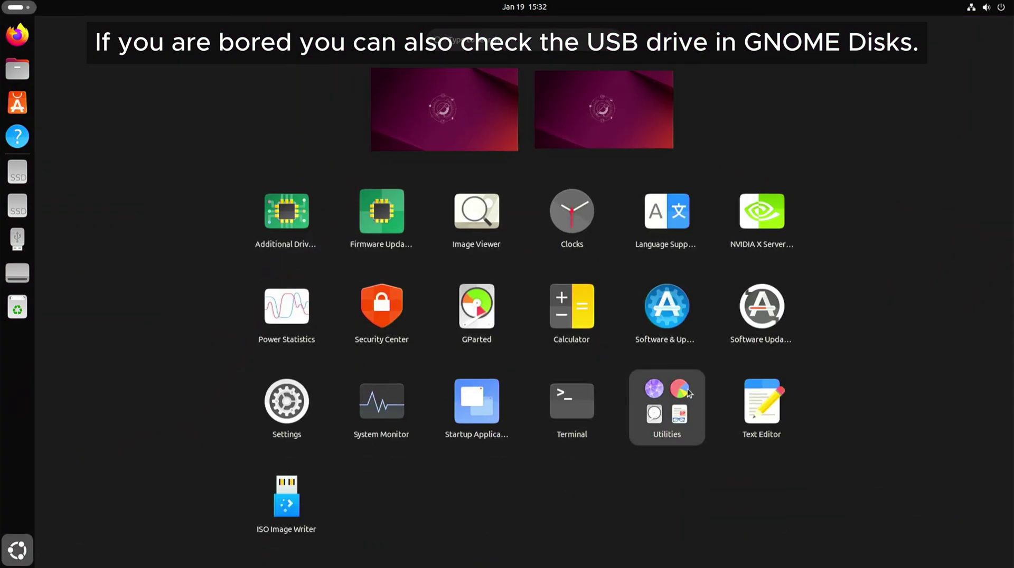
{"action": "left_click", "coordinate": [687, 396]}
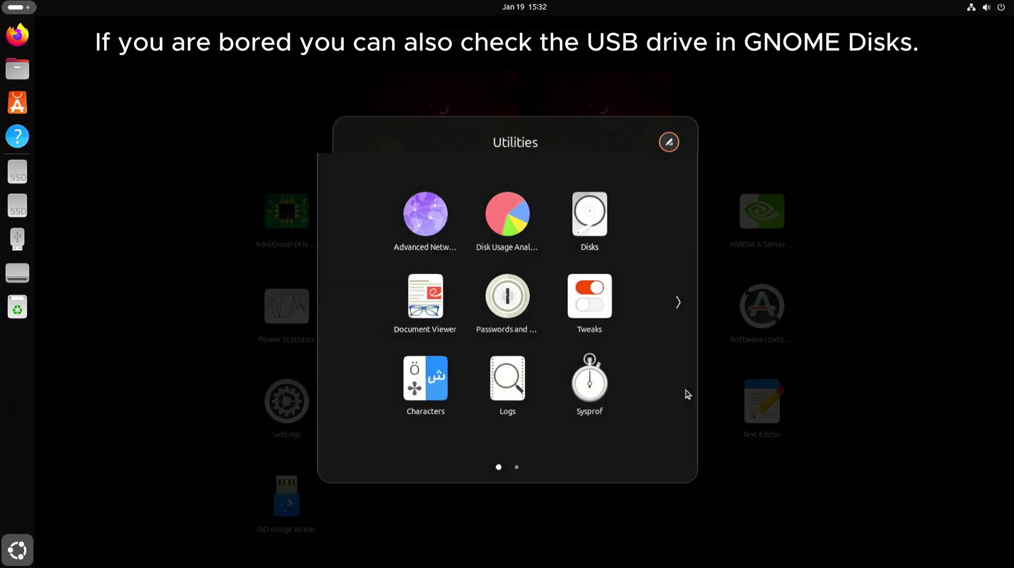
{"action": "left_click", "coordinate": [585, 221]}
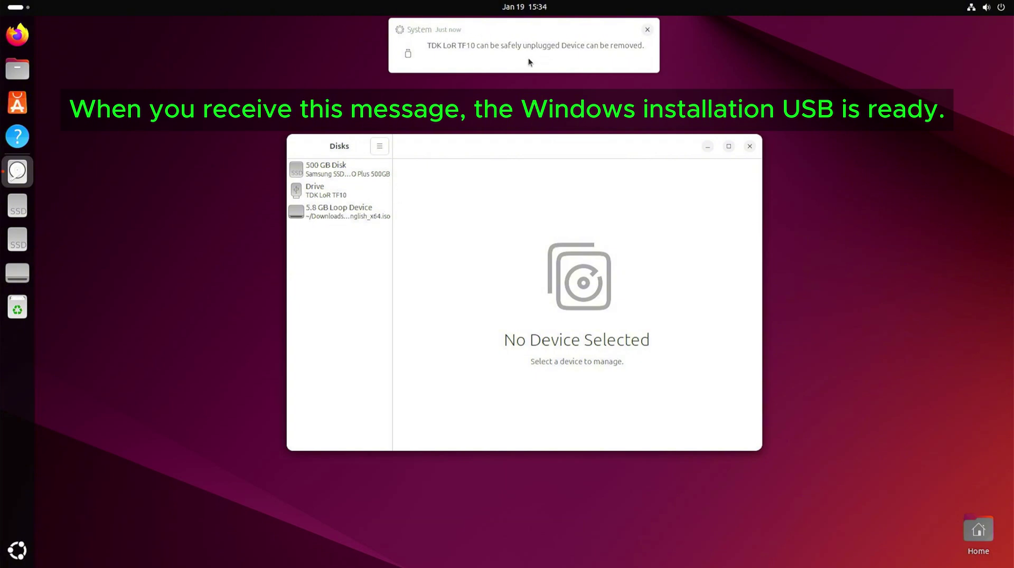
{"action": "left_click", "coordinate": [648, 29]}
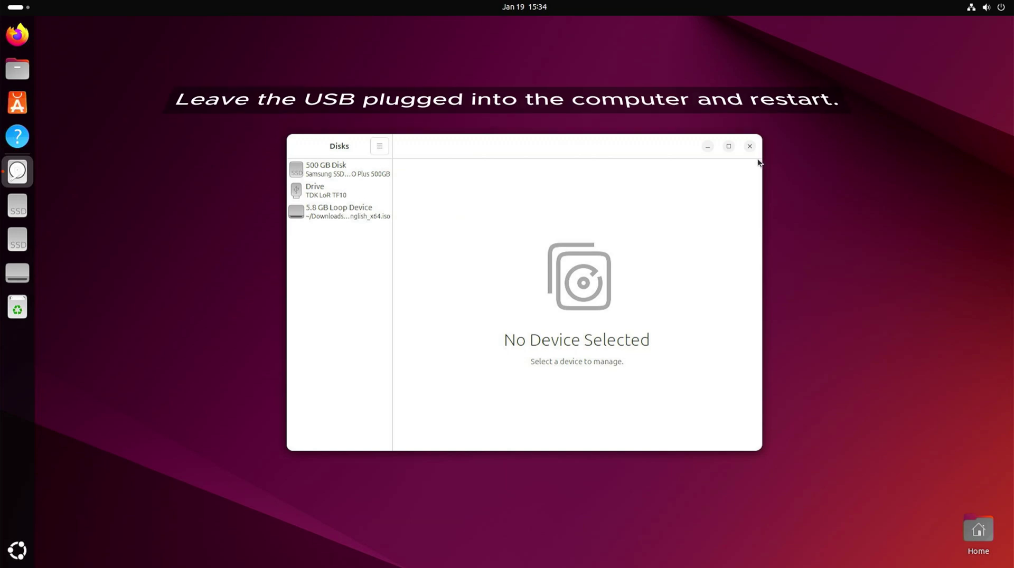
{"action": "left_click", "coordinate": [749, 147]}
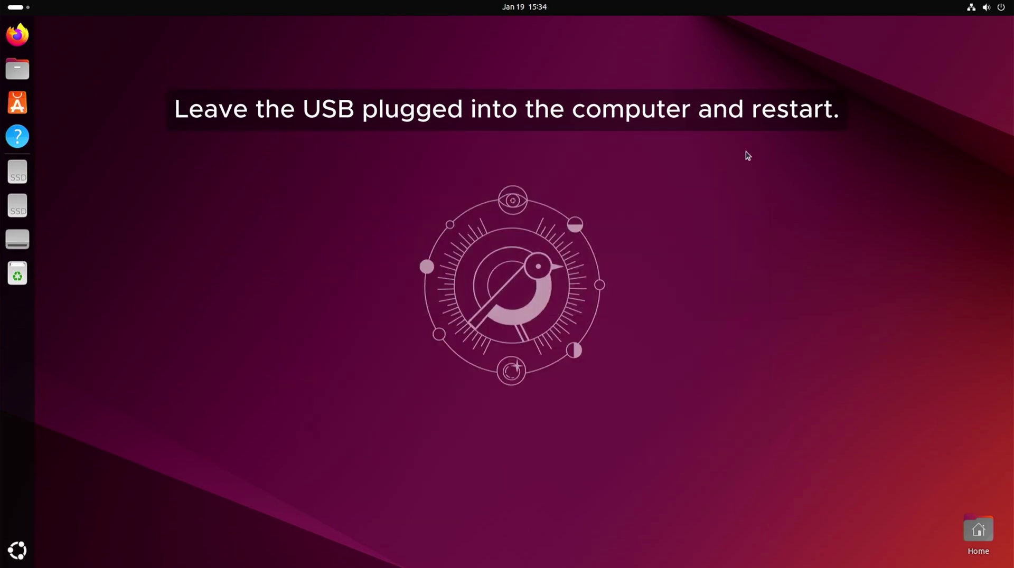
Restart the computer from Ubuntu with the USB drive left plugged in.
{"action": "left_click", "coordinate": [1000, 7]}
{"action": "left_click", "coordinate": [991, 39]}
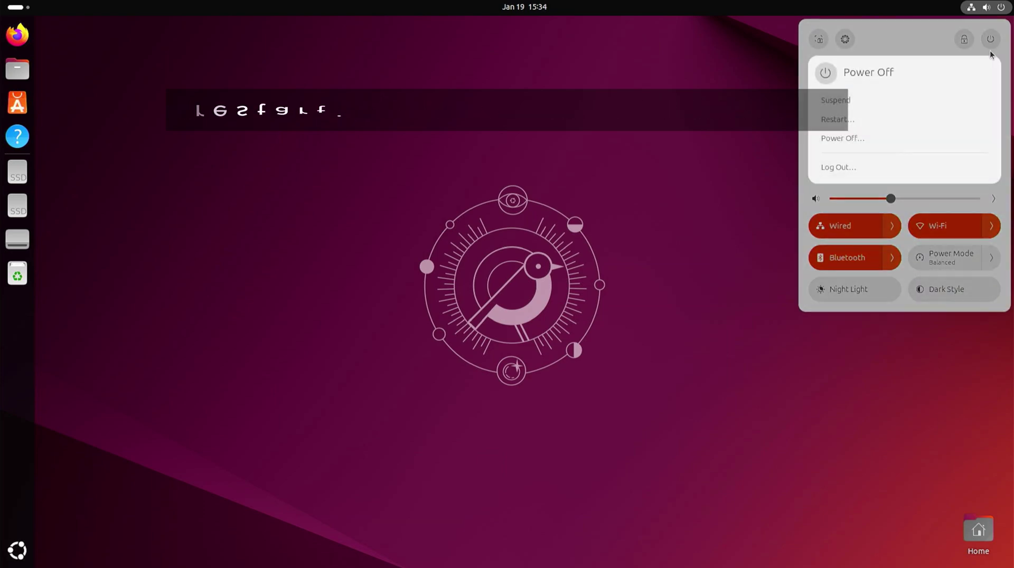
{"action": "left_click", "coordinate": [946, 118]}
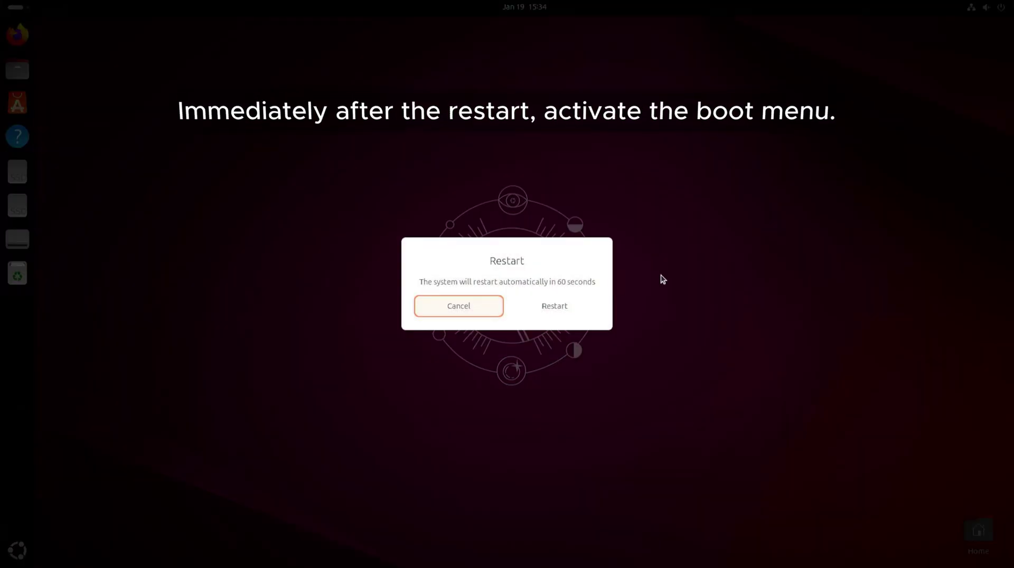
{"action": "left_click", "coordinate": [564, 302]}
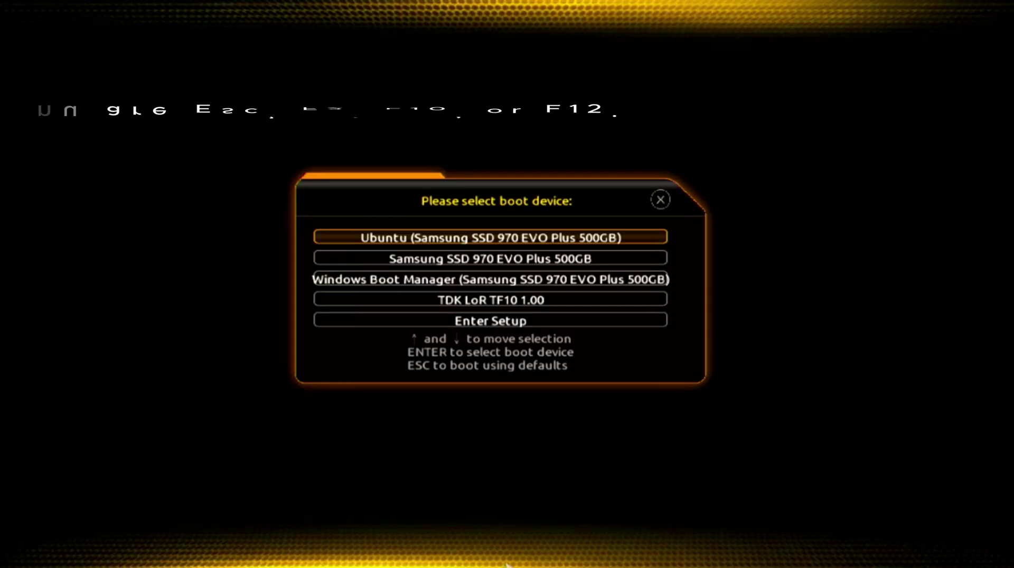
Try to boot from the TDK LoR TF10 1.00 entry in the boot menu, and reboot the computer.
{"action": "key", "text": "Down"}
{"action": "key", "text": "Down"}
{"action": "key", "text": "Down"}
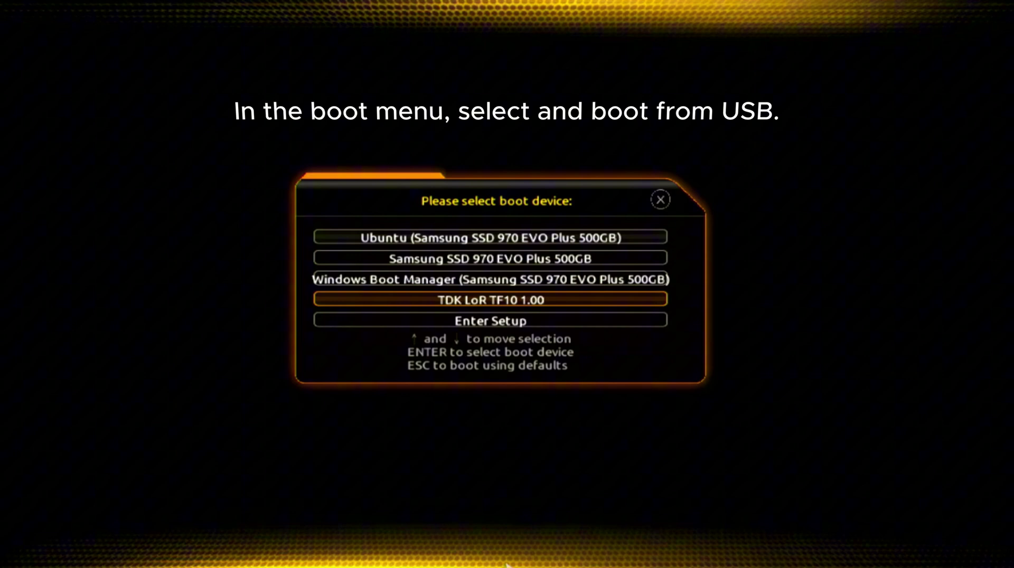
{"action": "key", "text": "Return"}
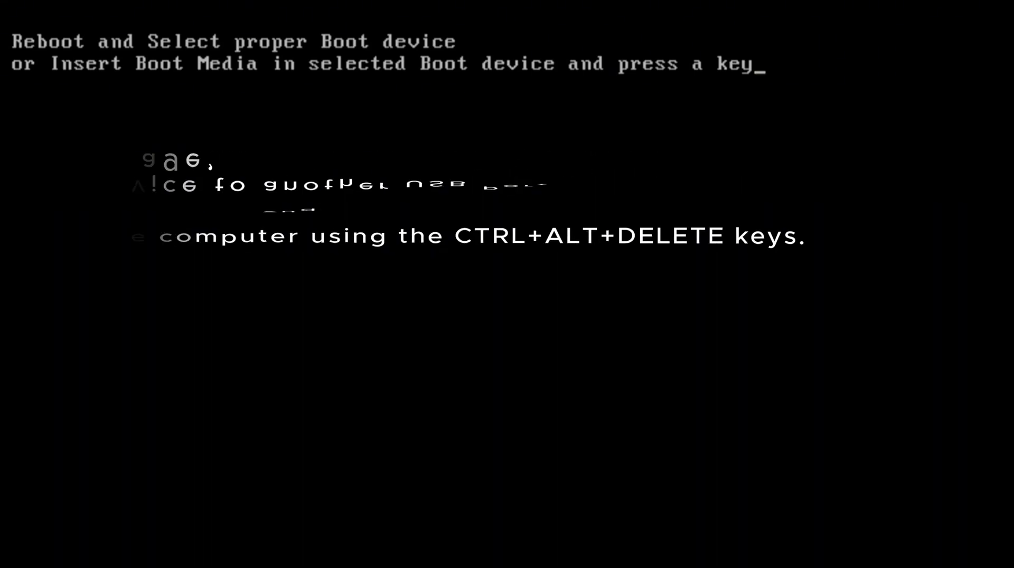
{"action": "key", "text": "ctrl+alt+Delete"}
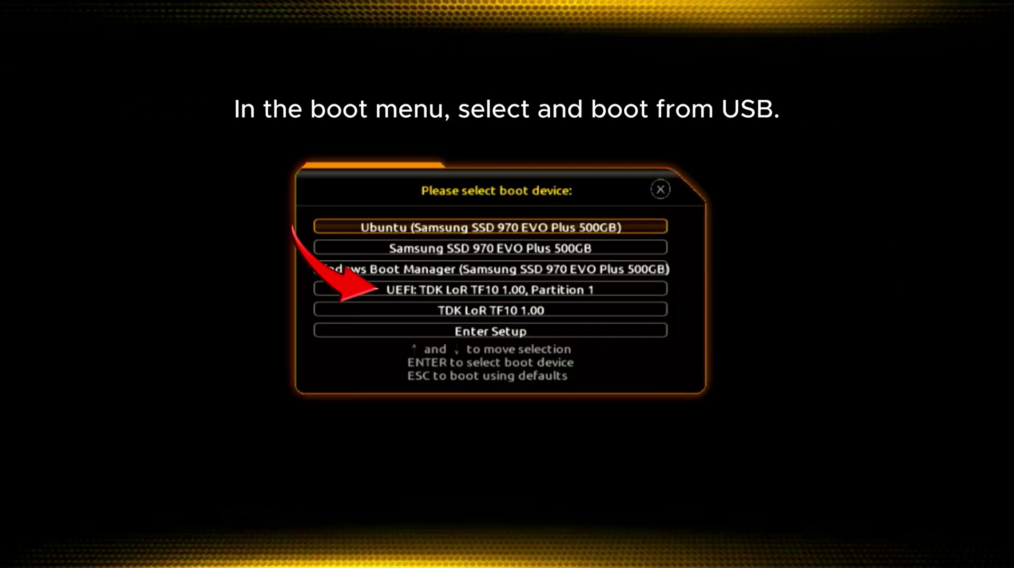
Boot the computer from the UEFI: TDK LoR TF10 1.00, Partition 1 device.
{"action": "key", "text": "Down"}
{"action": "key", "text": "Down"}
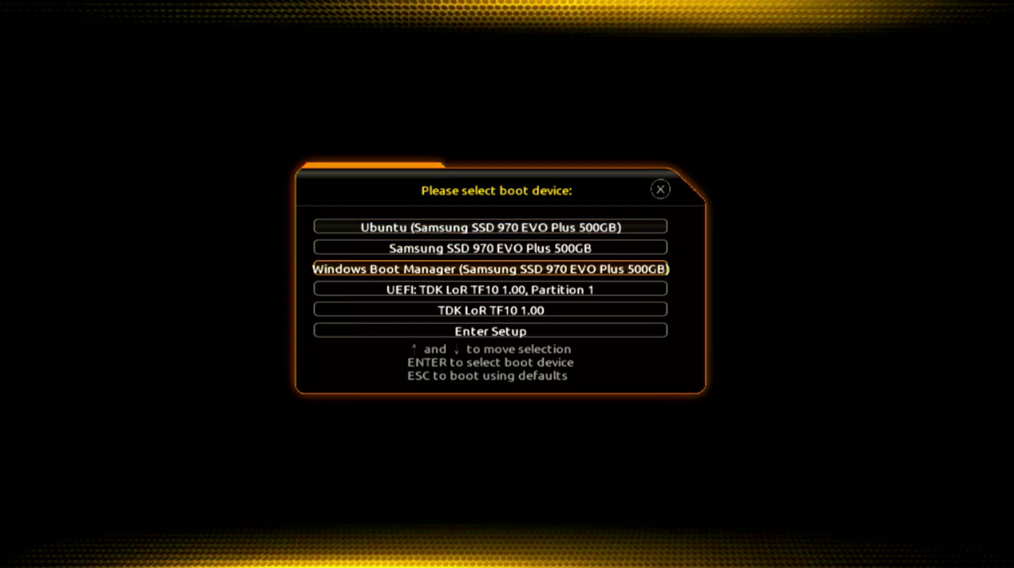
{"action": "key", "text": "Down"}
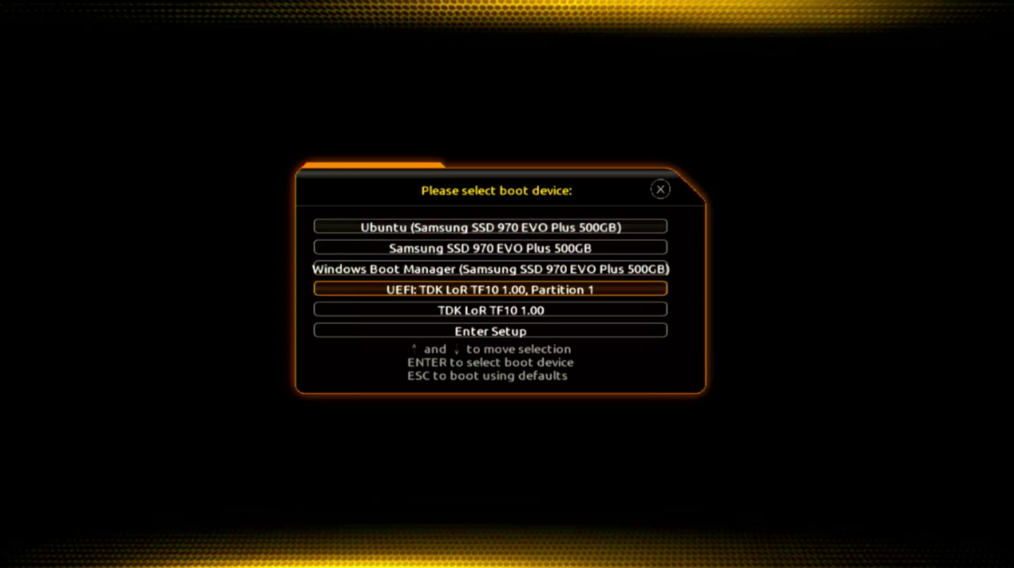
{"action": "key", "text": "Return"}
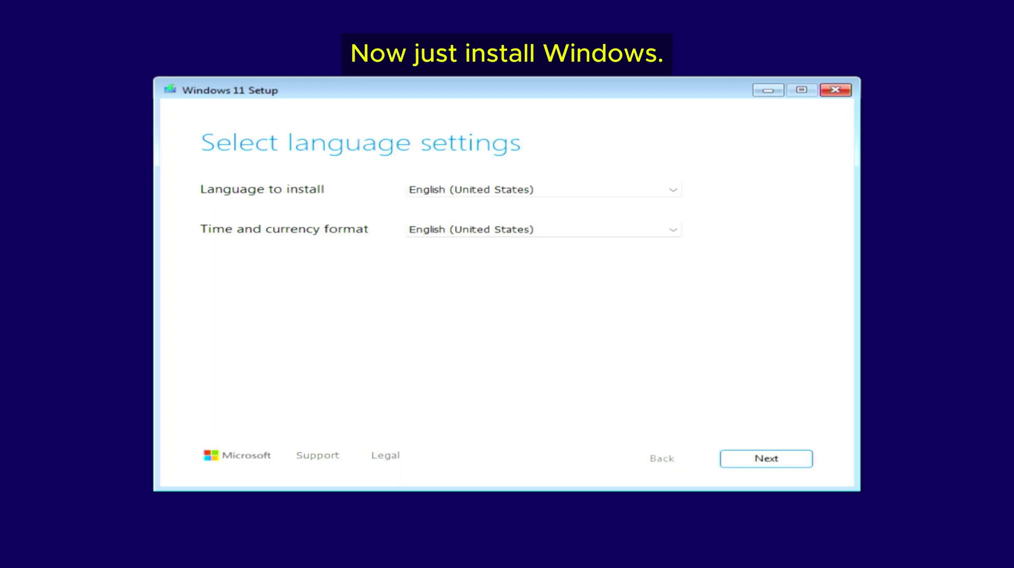
Configure Setup to install Windows 11 Pro in English (United States), agreeing that all files, apps and settings will be deleted.
{"action": "left_click", "coordinate": [770, 467]}
{"action": "left_click", "coordinate": [770, 468]}
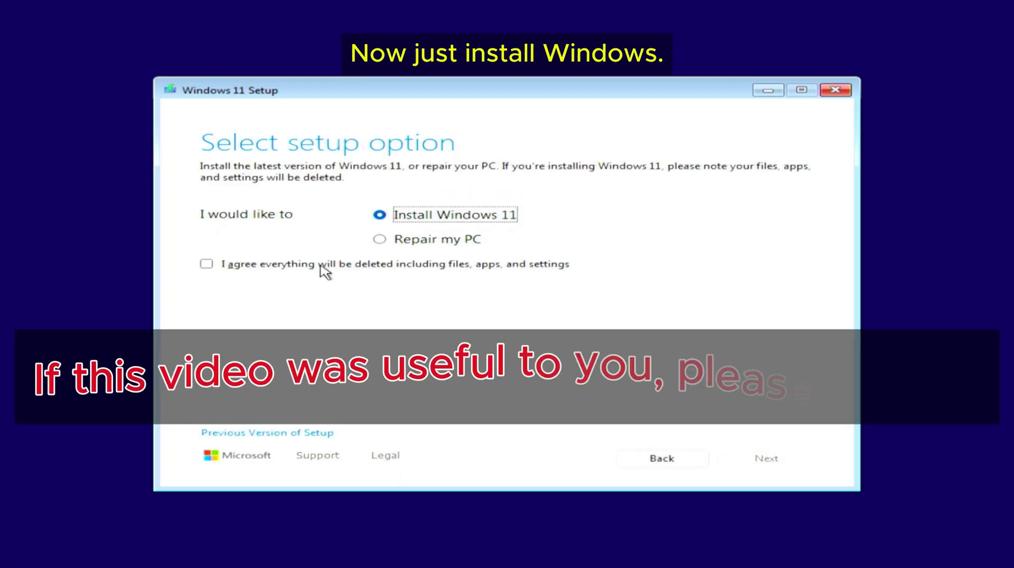
{"action": "left_click", "coordinate": [290, 268]}
{"action": "left_click", "coordinate": [792, 463]}
{"action": "left_click", "coordinate": [768, 463]}
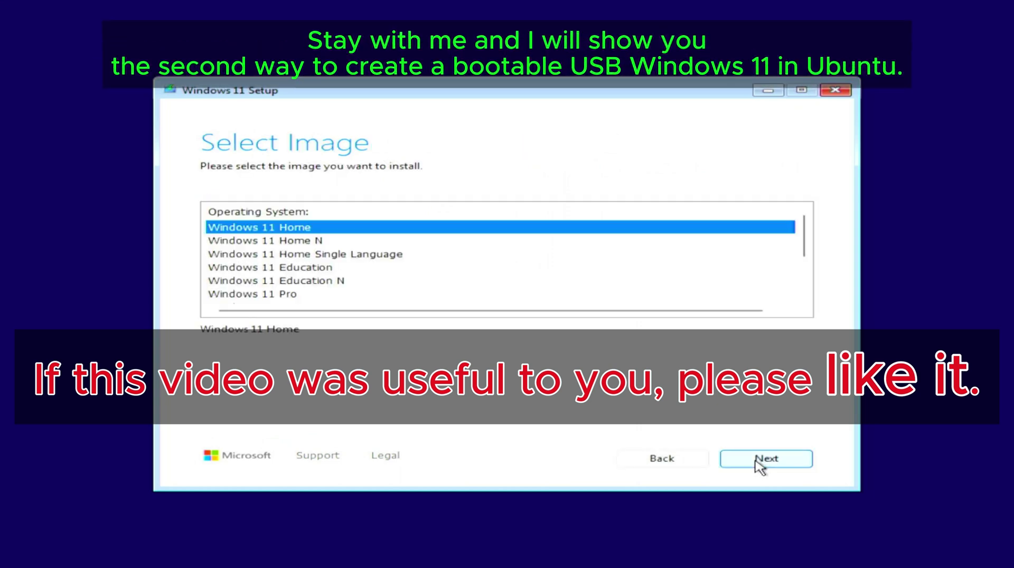
{"action": "left_click", "coordinate": [318, 296]}
{"action": "left_click", "coordinate": [781, 459]}
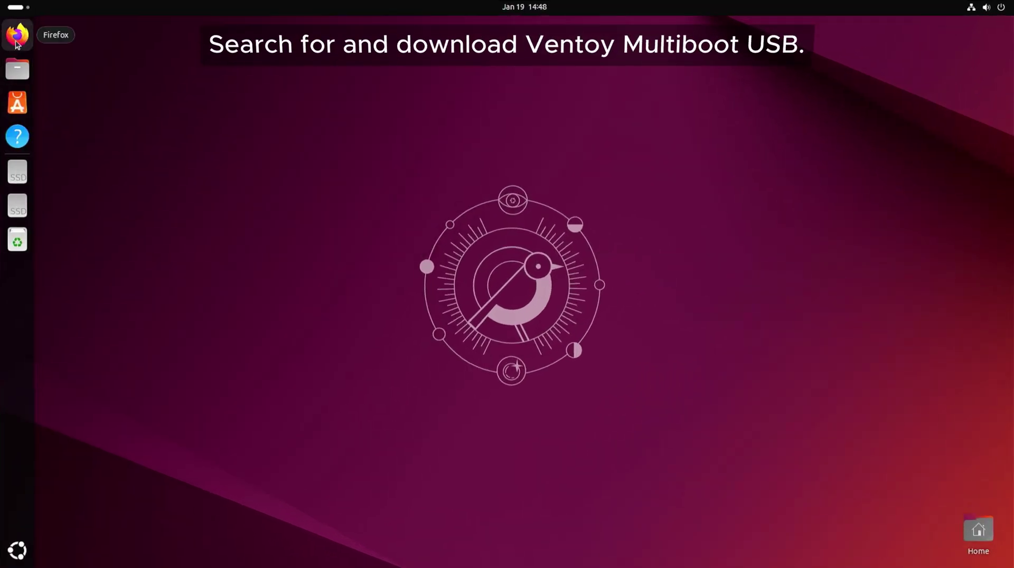
Search the web in Firefox for "ventoy" and open the download page on ventoy.net, consenting to the site's data use.
{"action": "left_click", "coordinate": [16, 42]}
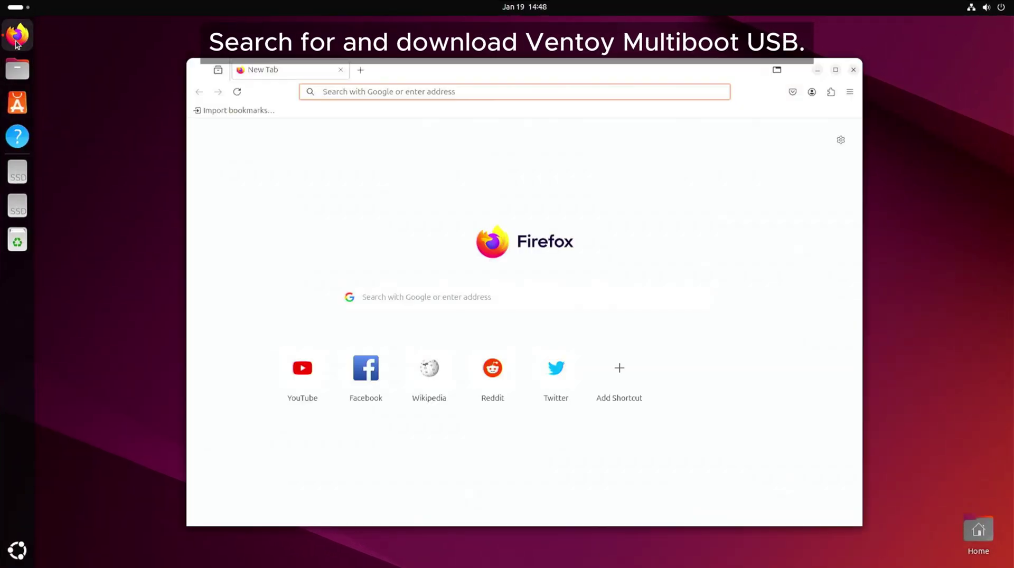
{"action": "left_click", "coordinate": [601, 294]}
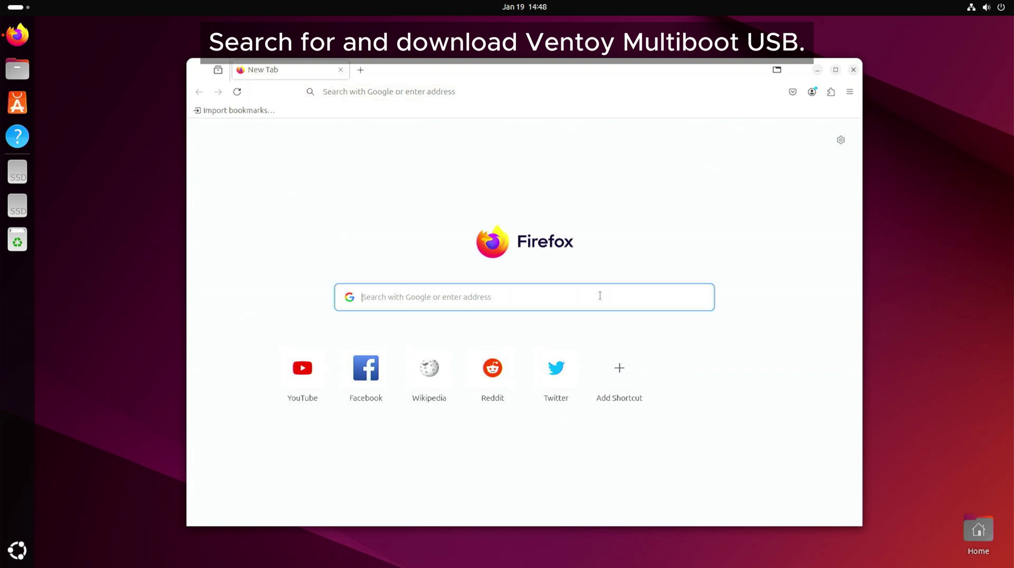
{"action": "type", "text": "ventoy"}
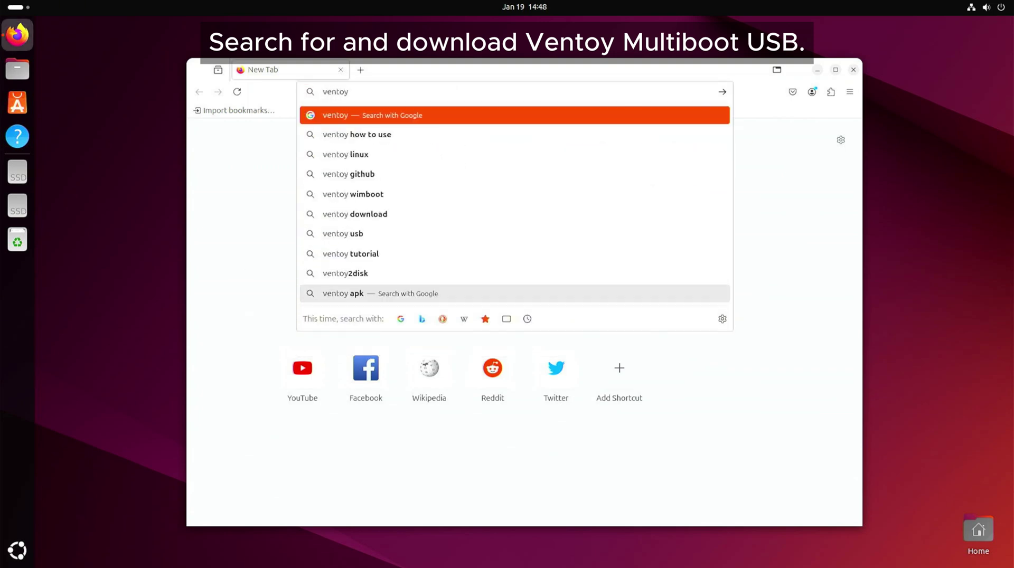
{"action": "key", "text": "Return"}
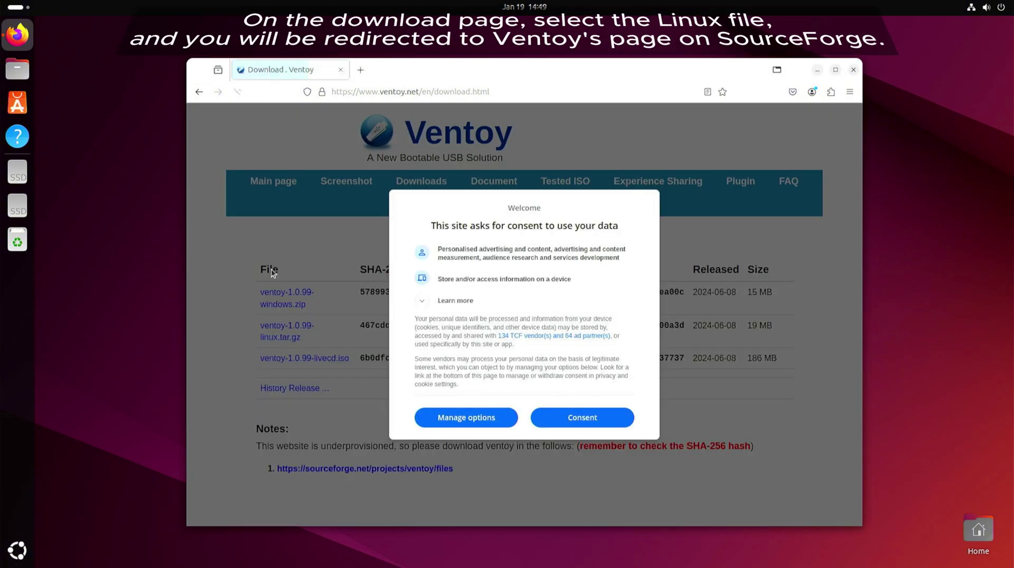
{"action": "left_click", "coordinate": [584, 418]}
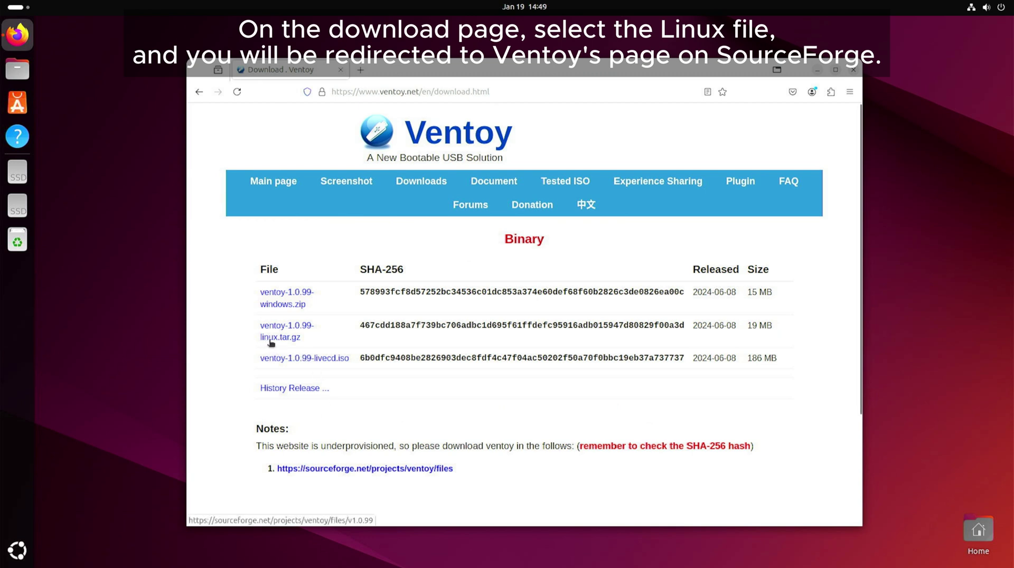
Download ventoy-1.0.99-linux.tar.gz from Ventoy's SourceForge page, accepting the site's privacy notice.
{"action": "left_click", "coordinate": [284, 334]}
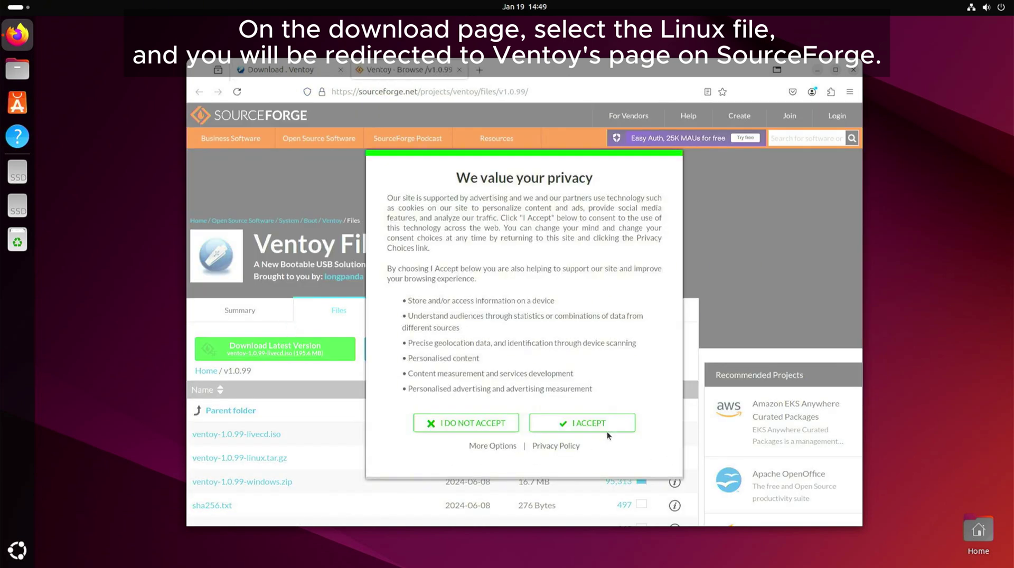
{"action": "left_click", "coordinate": [601, 420]}
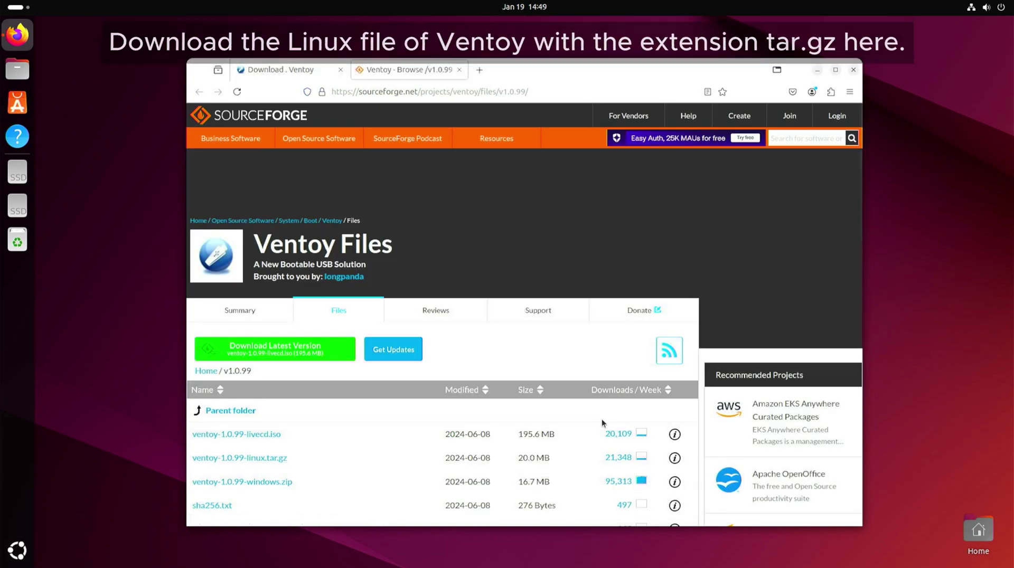
{"action": "scroll", "coordinate": [599, 419], "scroll_direction": "down", "scroll_amount": 3}
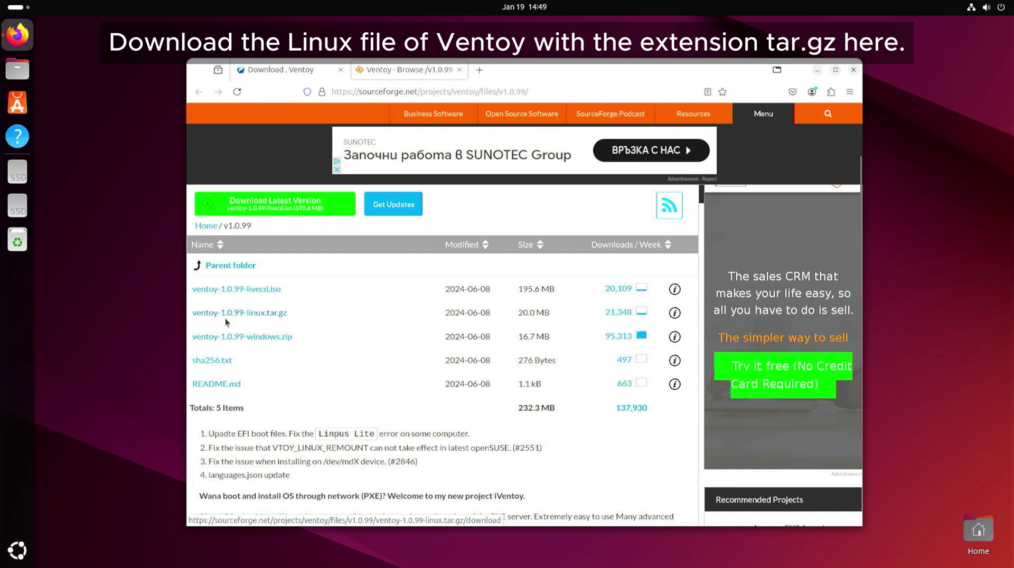
{"action": "left_click", "coordinate": [266, 314]}
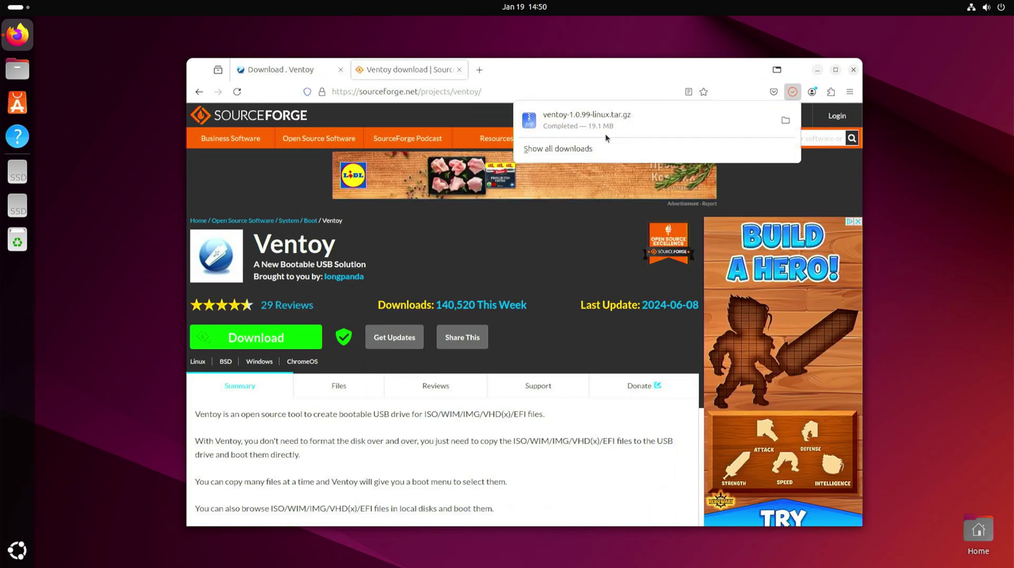
Extract ventoy-1.0.99-linux.tar.gz in the Downloads folder and move the archive to the trash.
{"action": "left_click", "coordinate": [785, 120]}
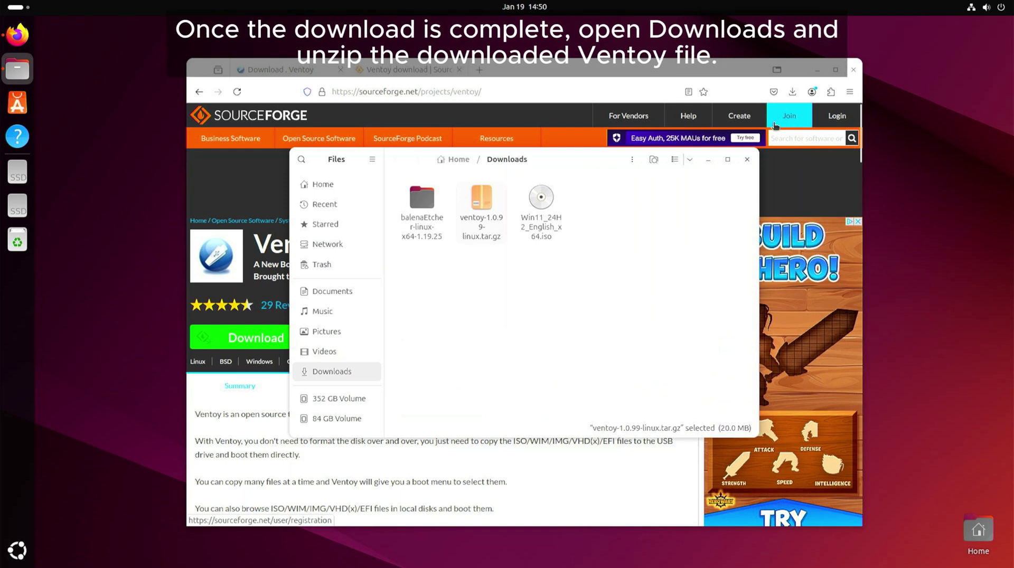
{"action": "double_click", "coordinate": [486, 204]}
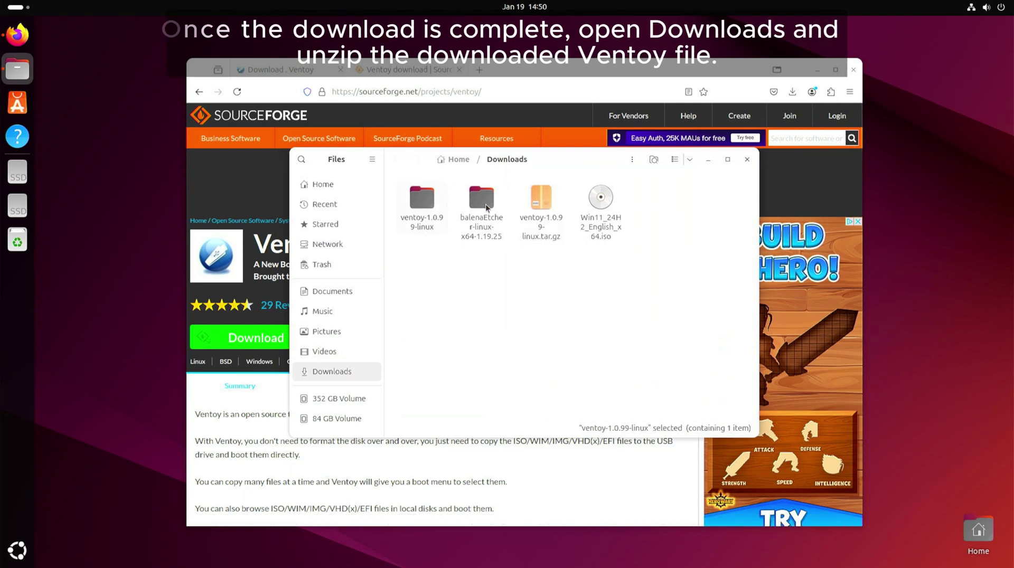
{"action": "right_click", "coordinate": [545, 205]}
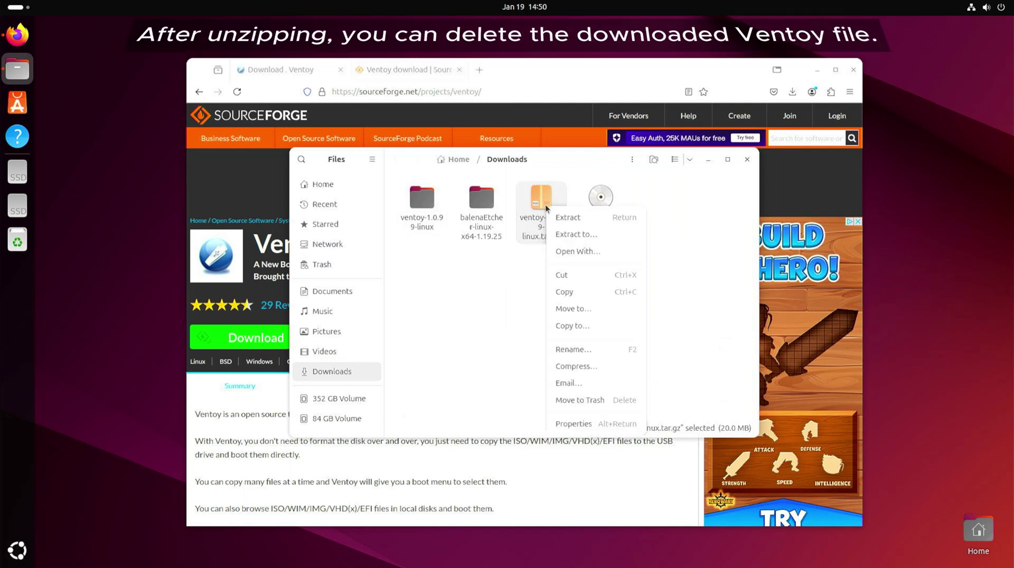
{"action": "left_click", "coordinate": [572, 401]}
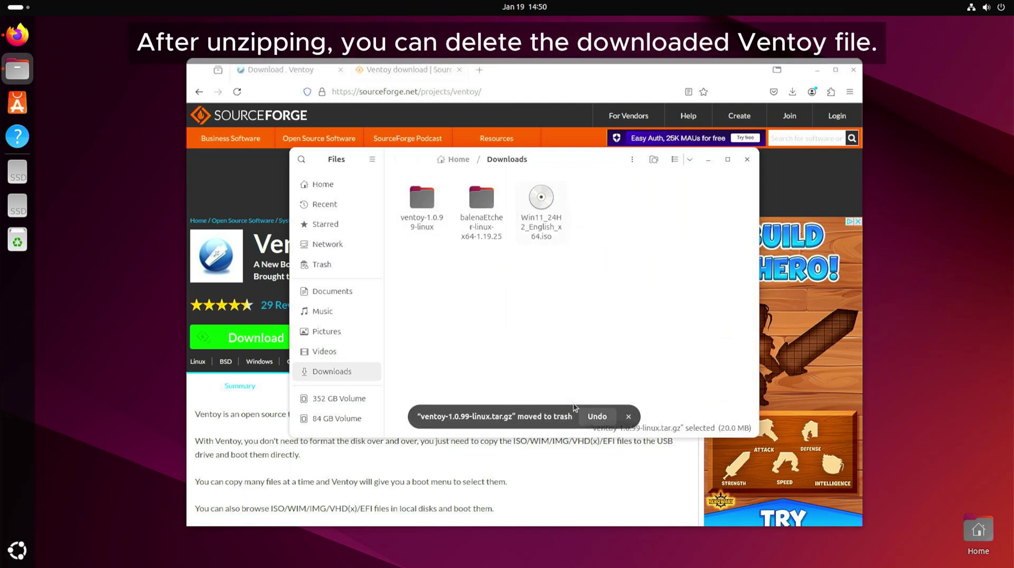
{"action": "left_click", "coordinate": [503, 331]}
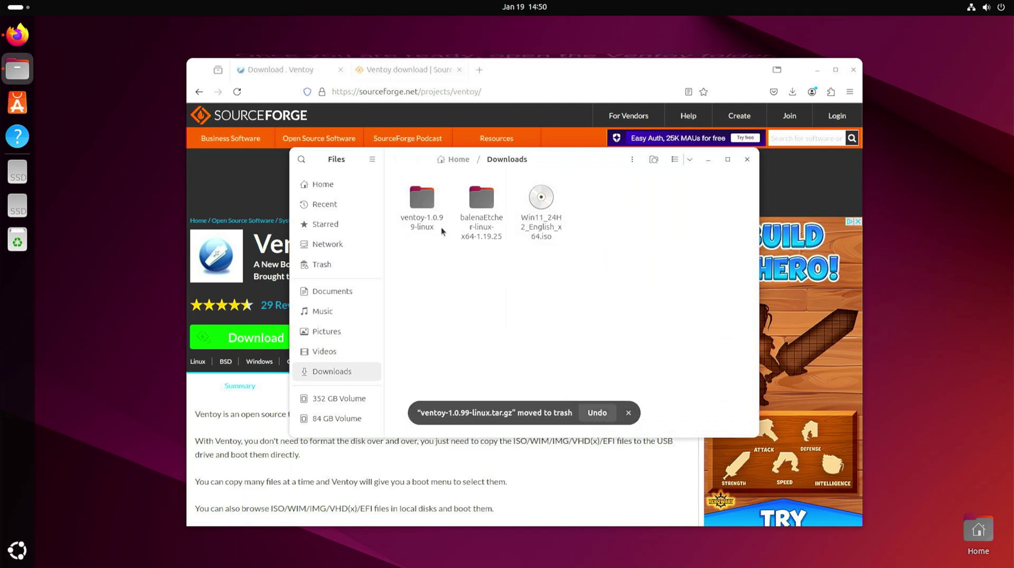
Open the ventoy-1.0.99 folder inside the extracted ventoy-1.0.99-linux folder.
{"action": "left_click", "coordinate": [423, 212]}
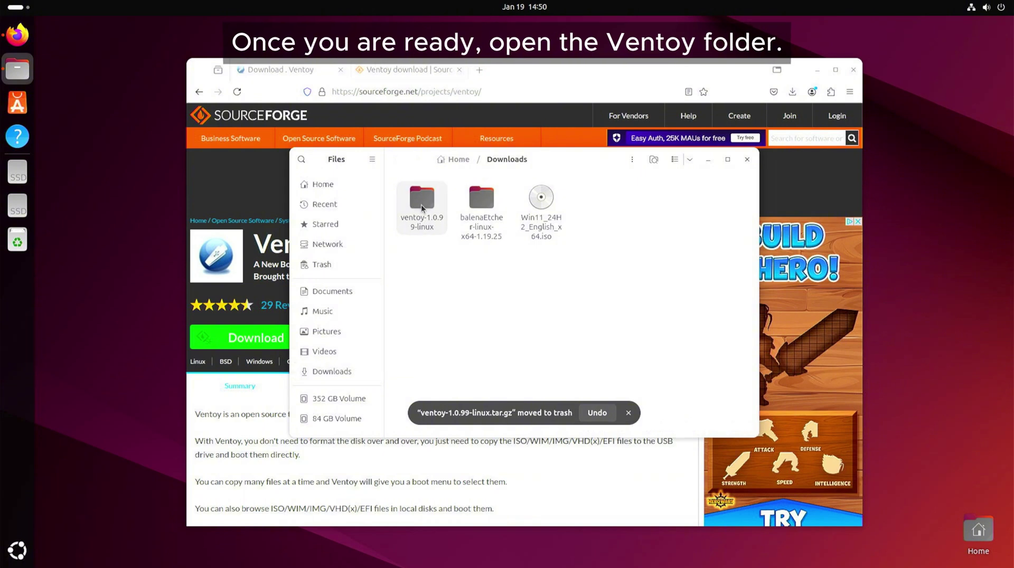
{"action": "double_click", "coordinate": [422, 210]}
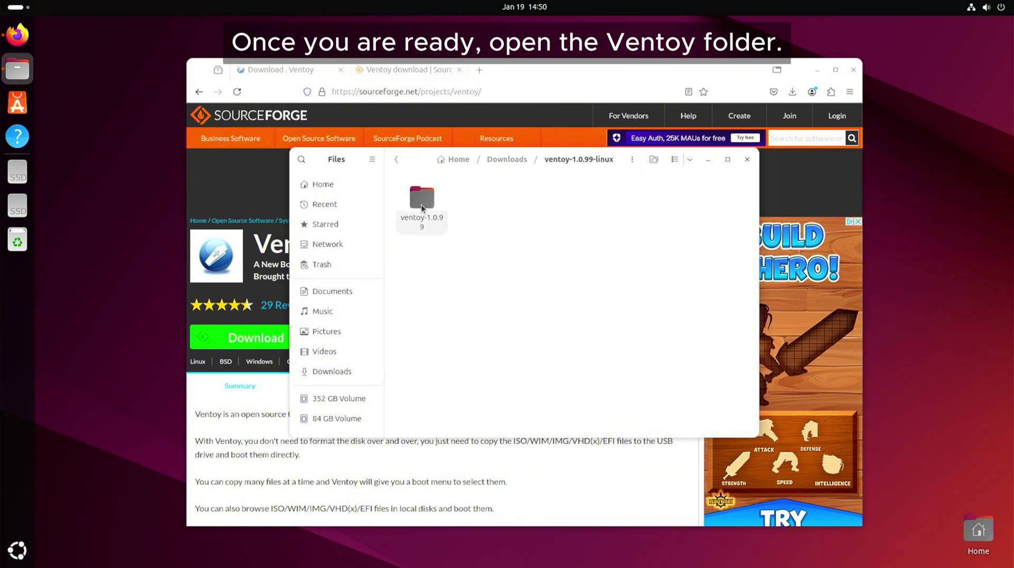
{"action": "left_click", "coordinate": [421, 206]}
{"action": "double_click", "coordinate": [421, 206]}
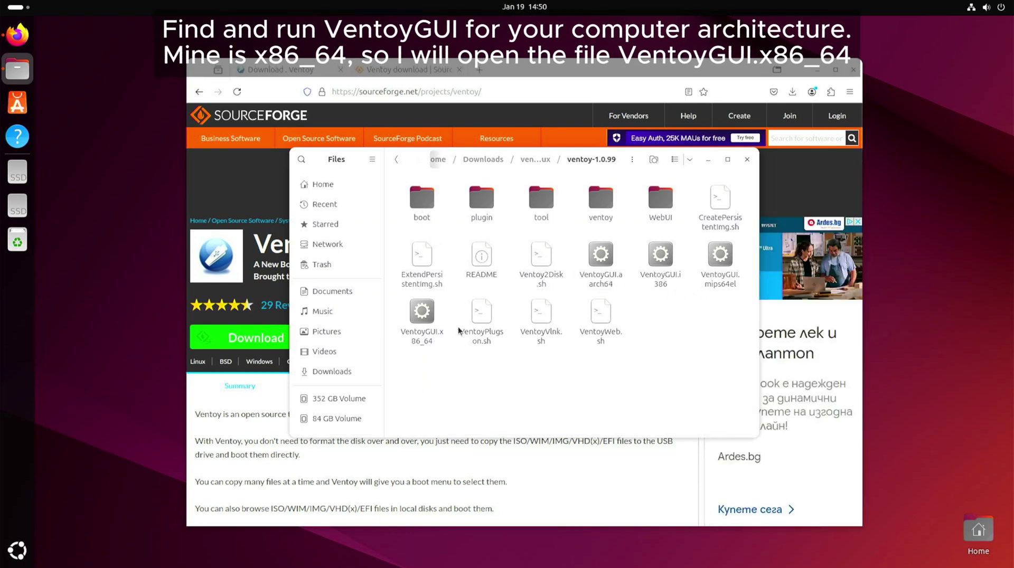
Run VentoyGUI.x86_64, authenticating with the account password, and close the file manager and browser windows.
{"action": "left_click", "coordinate": [417, 344]}
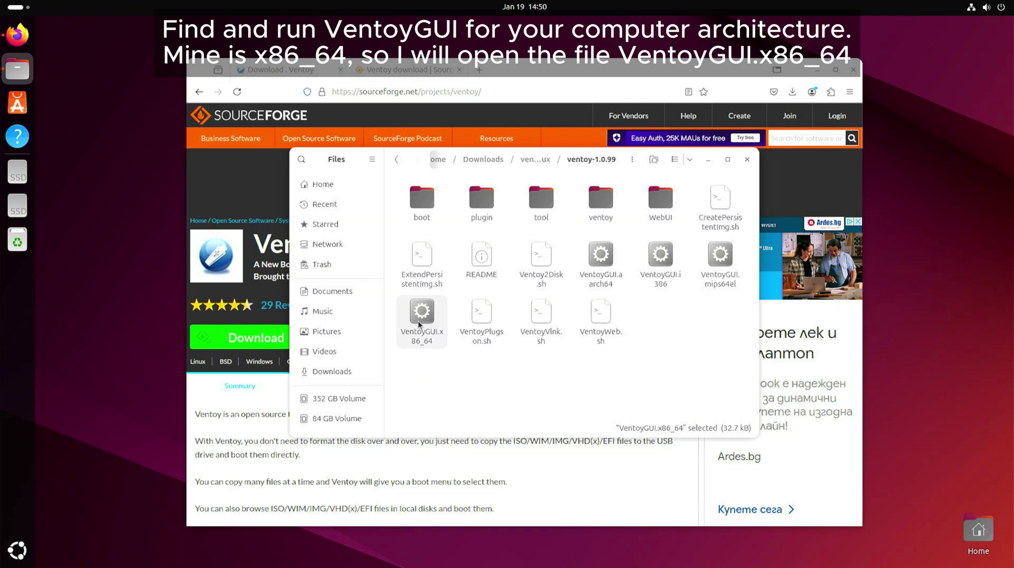
{"action": "double_click", "coordinate": [419, 322]}
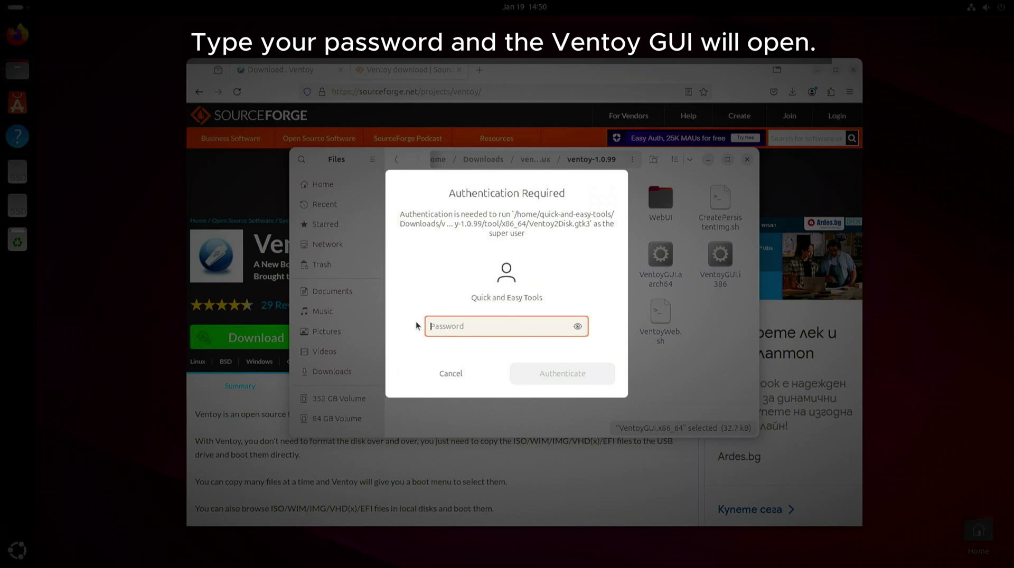
{"action": "type", "text": "***"}
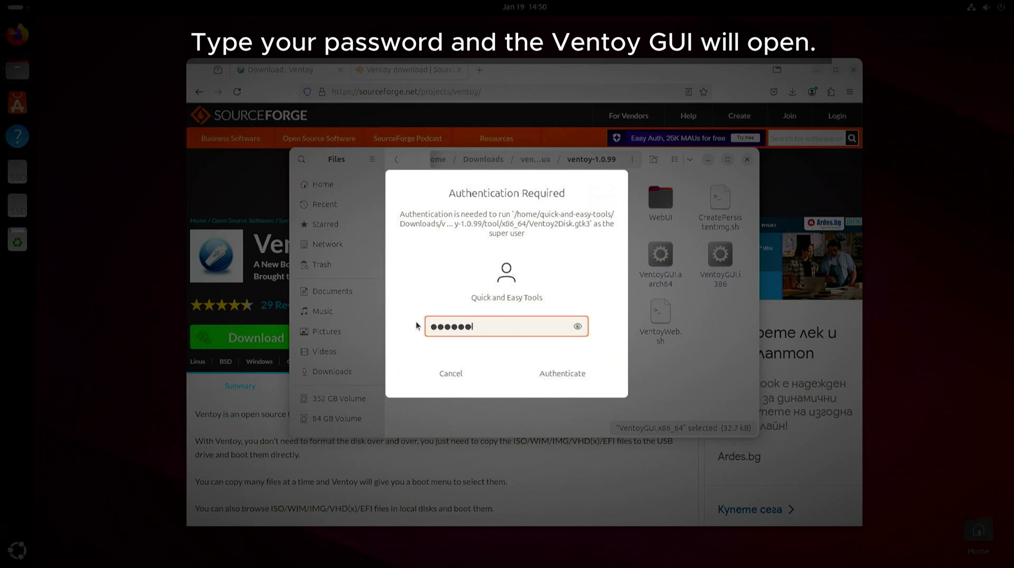
{"action": "type", "text": "***"}
{"action": "key", "text": "Return"}
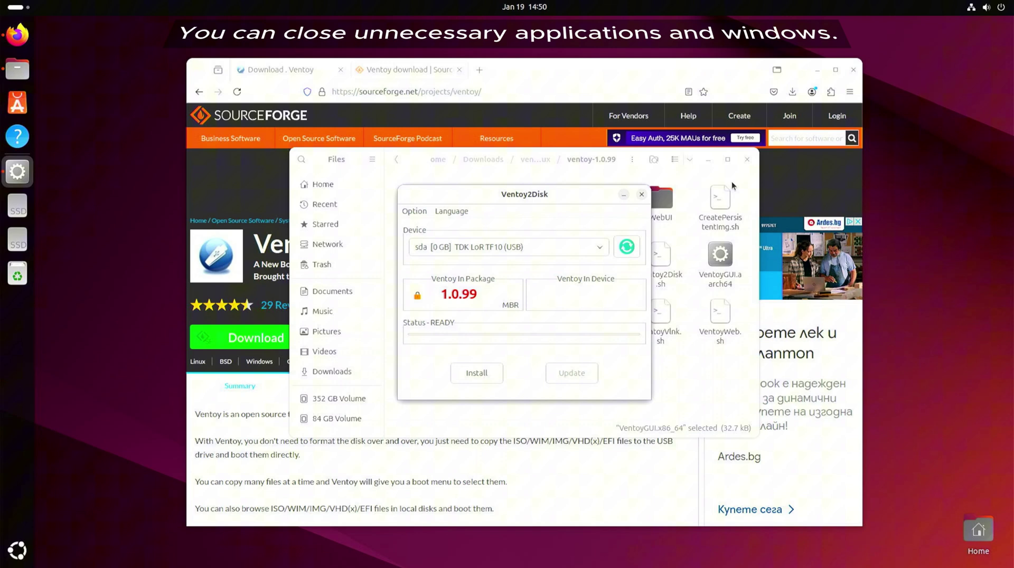
{"action": "left_click", "coordinate": [747, 159]}
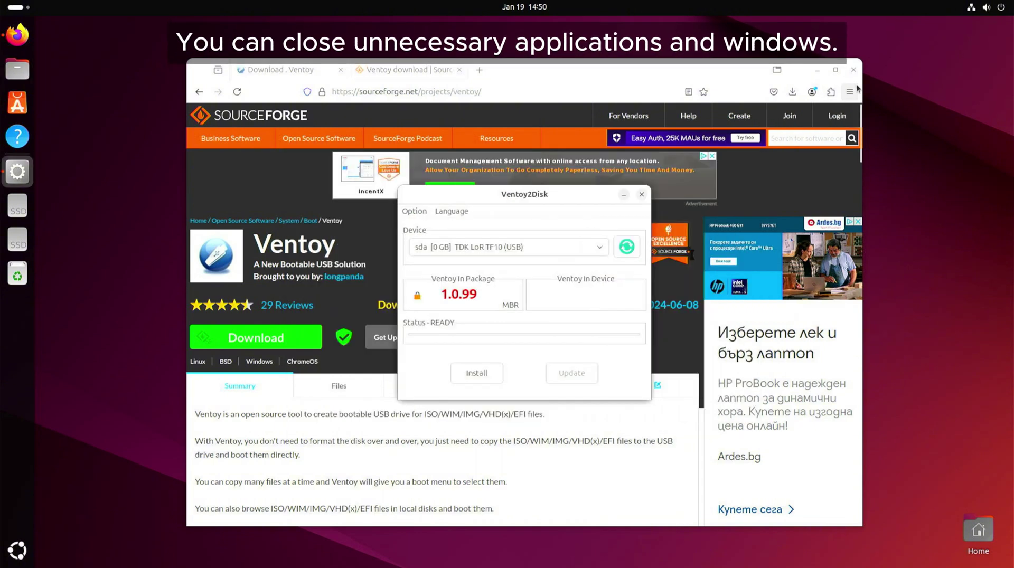
{"action": "left_click", "coordinate": [854, 69]}
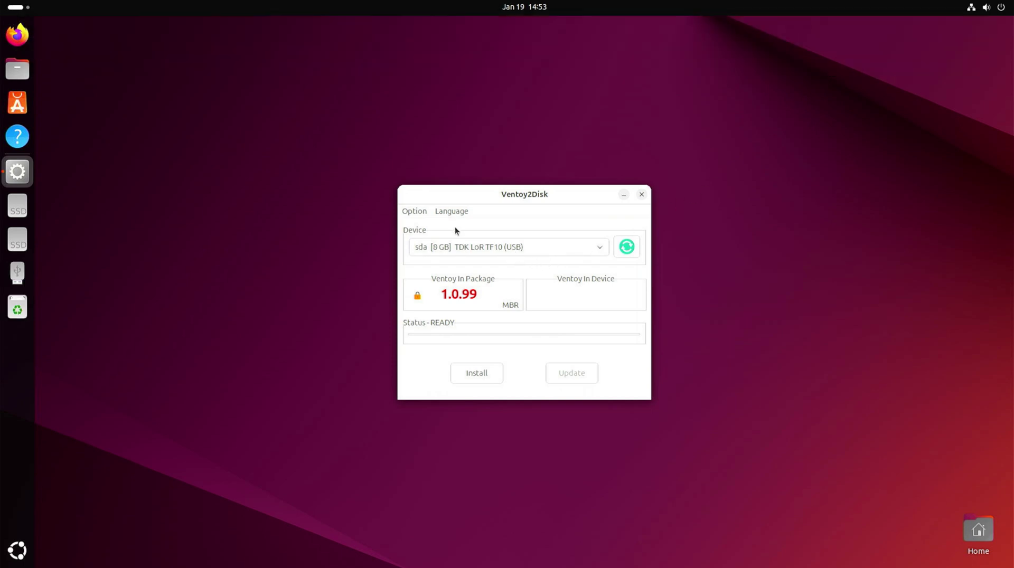
Look through the interface languages offered by Ventoy2Disk, keeping English.
{"action": "left_click", "coordinate": [453, 211]}
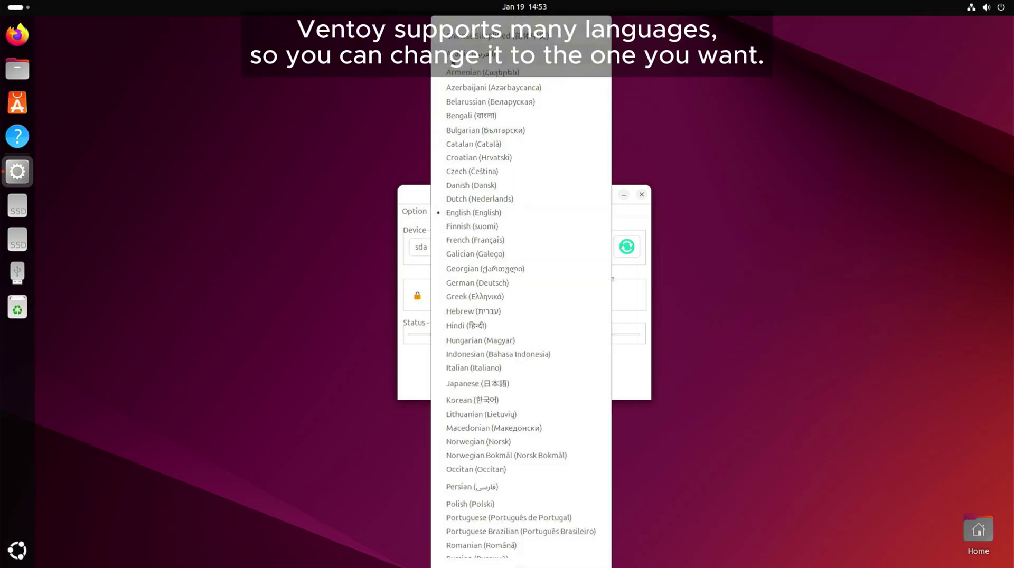
{"action": "scroll", "coordinate": [478, 449], "scroll_direction": "down", "scroll_amount": 3}
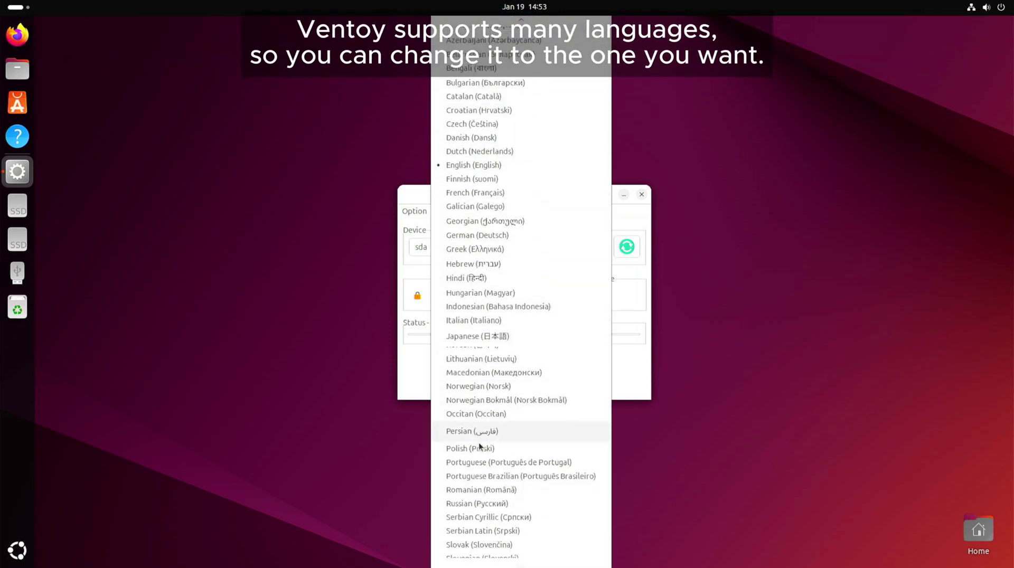
{"action": "left_click", "coordinate": [412, 195]}
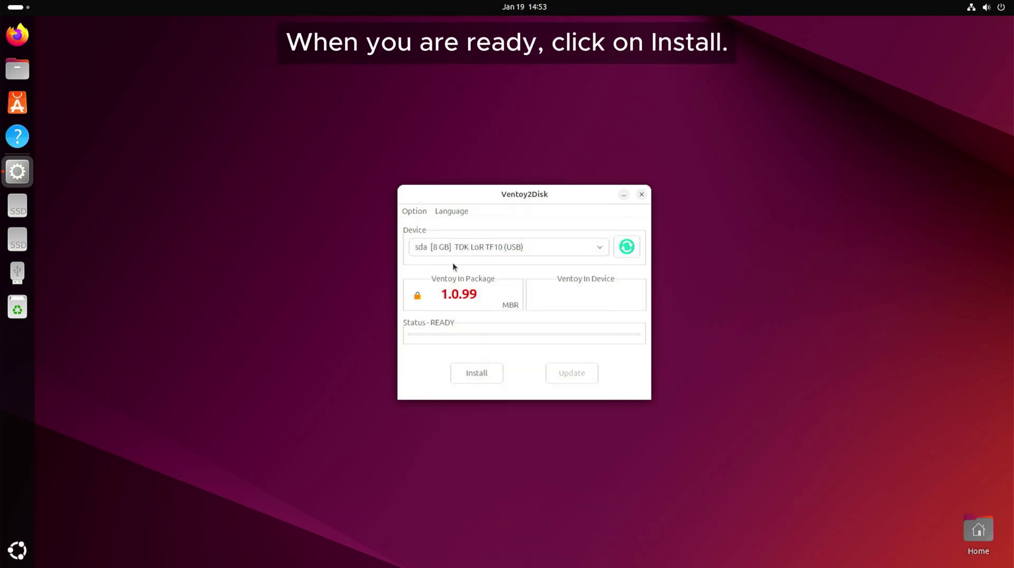
Install Ventoy on the TDK LoR TF10 USB drive, agreeing twice to format it, and close Ventoy2Disk.
{"action": "left_click", "coordinate": [487, 375]}
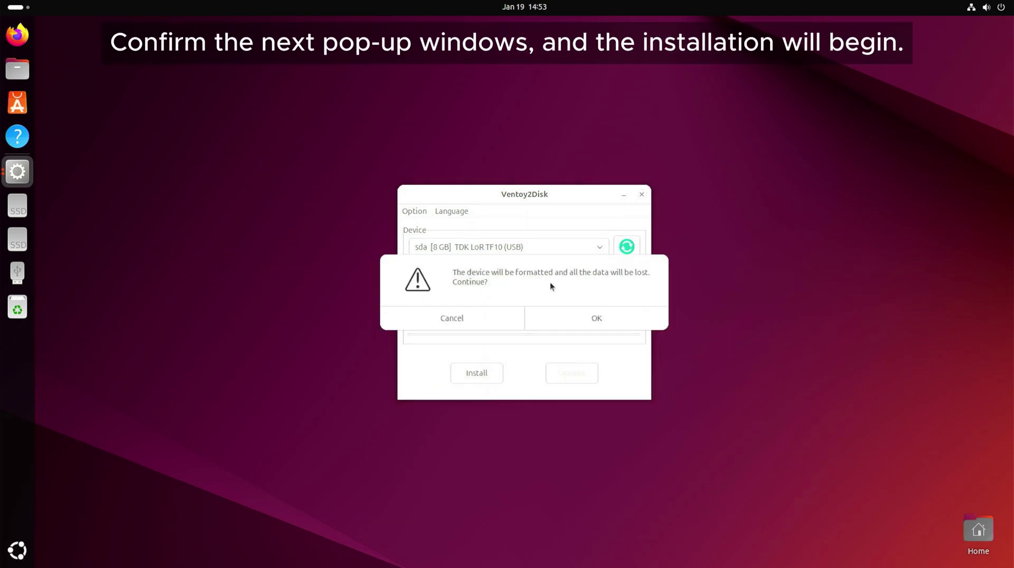
{"action": "left_click", "coordinate": [554, 317]}
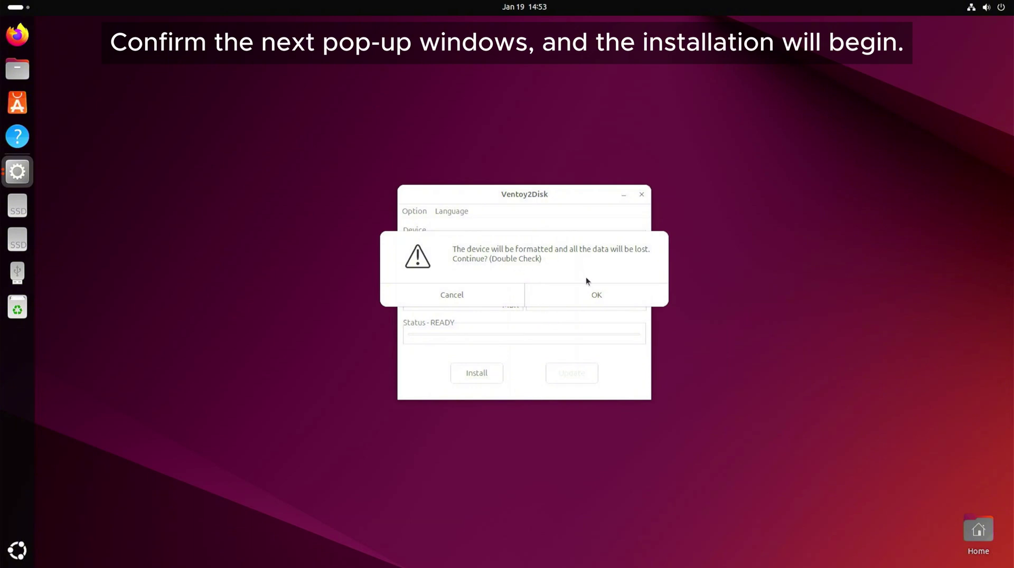
{"action": "left_click", "coordinate": [592, 296]}
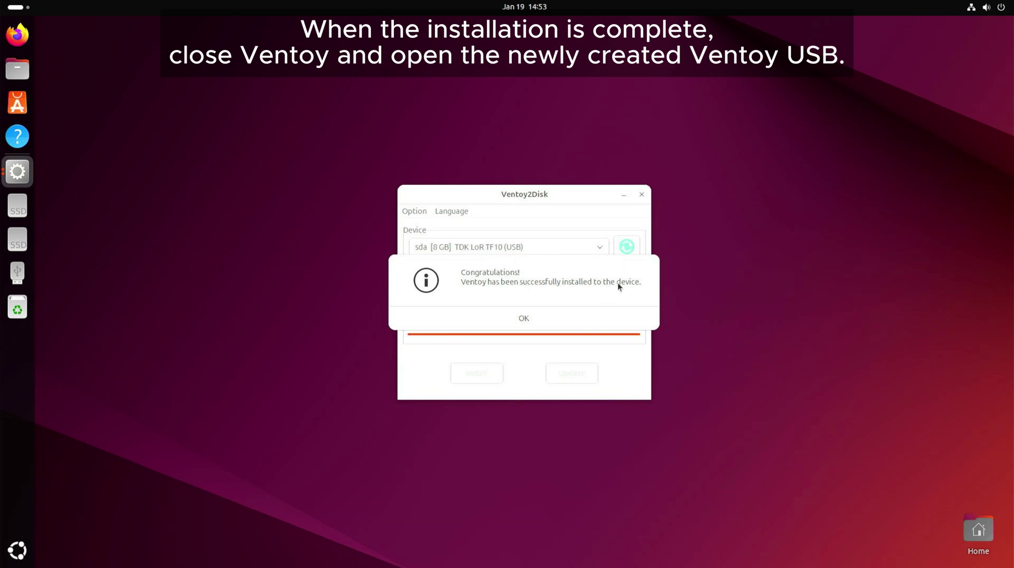
{"action": "left_click", "coordinate": [524, 319]}
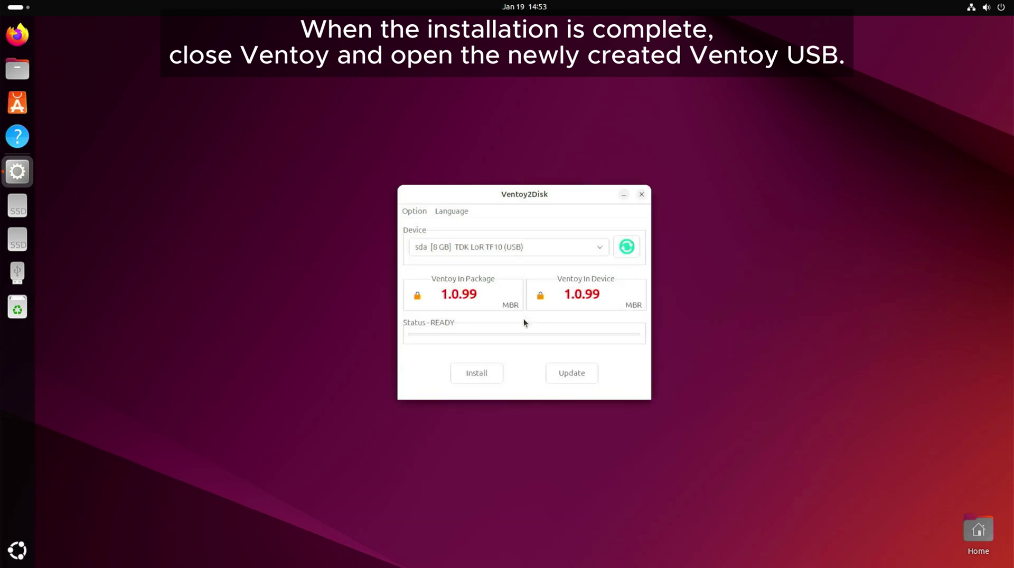
{"action": "left_click", "coordinate": [642, 195]}
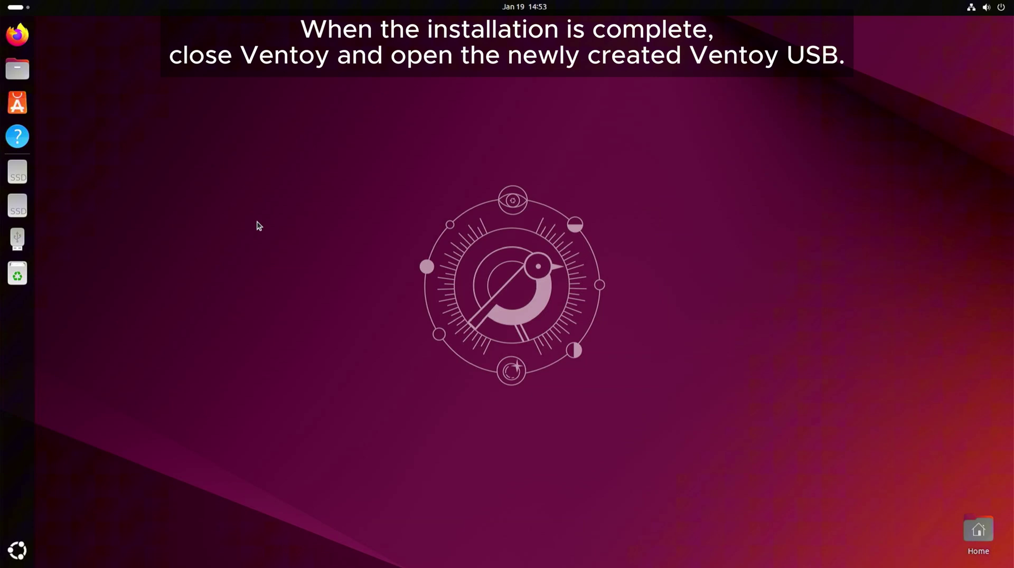
Open the Ventoy USB drive and the Downloads folder in separate file manager windows.
{"action": "left_click", "coordinate": [17, 241]}
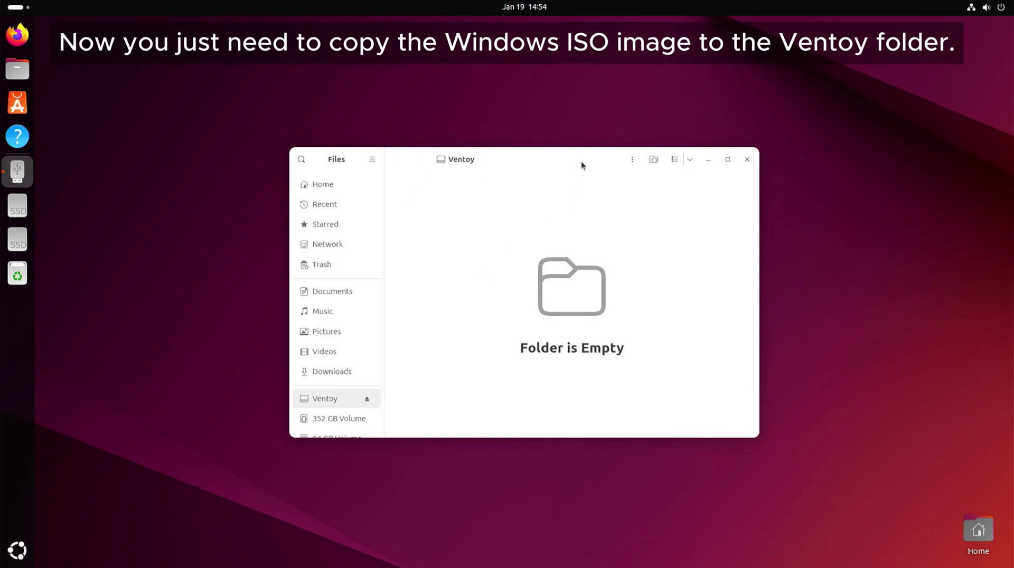
{"action": "left_click_drag", "start_coordinate": [581, 160], "coordinate": [335, 154]}
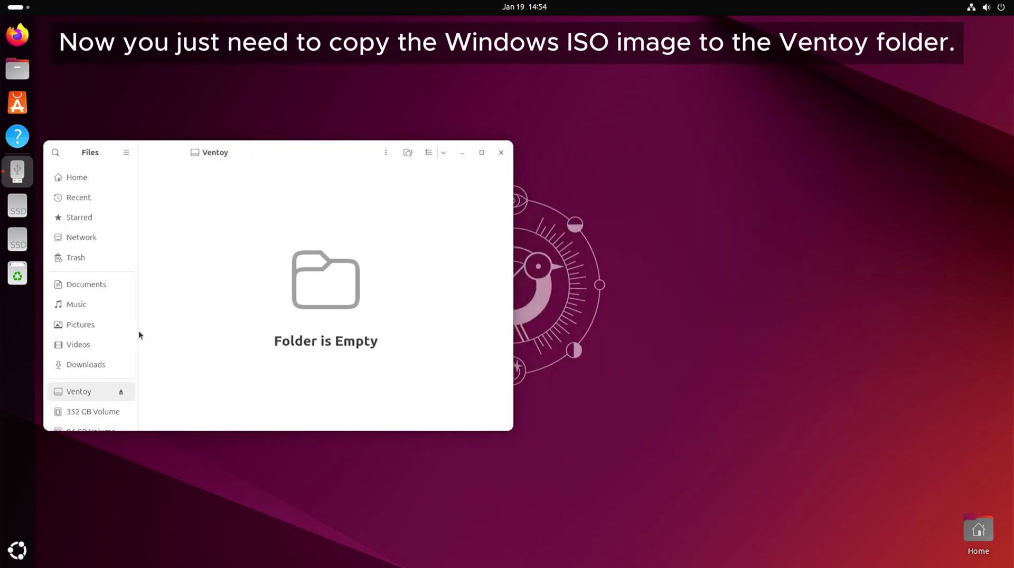
{"action": "right_click", "coordinate": [99, 364]}
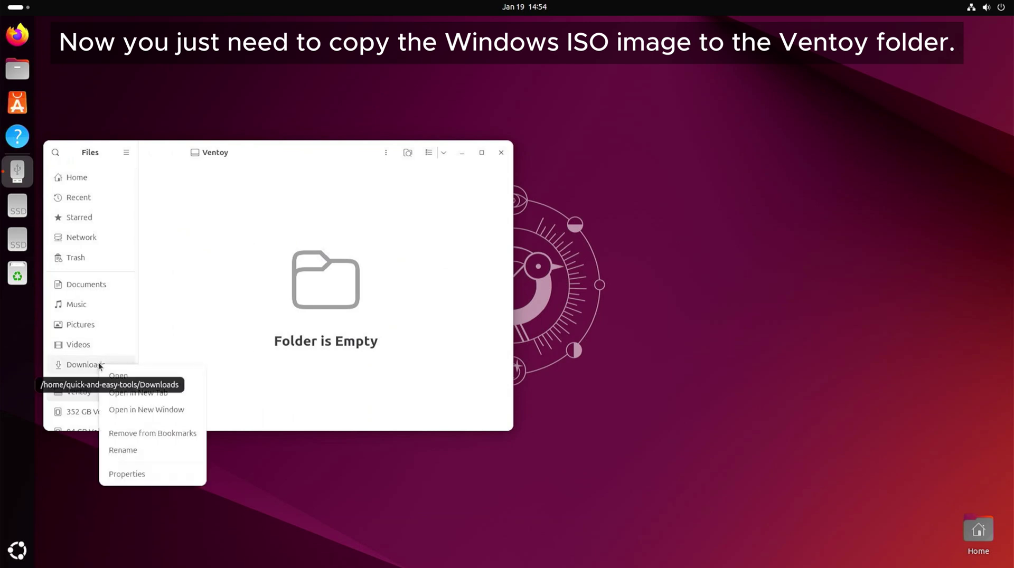
{"action": "left_click", "coordinate": [137, 406]}
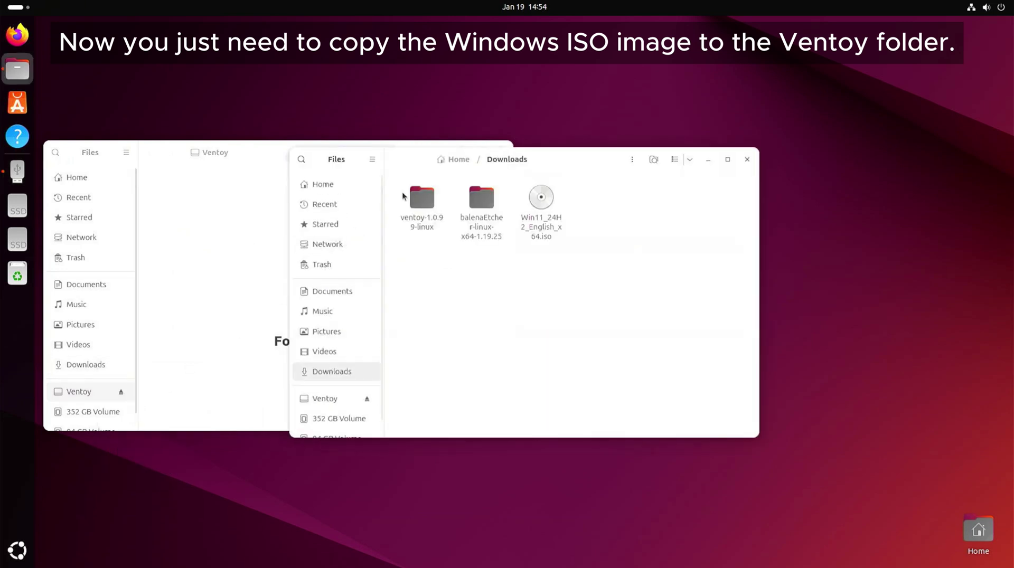
Place the Downloads window beside the Ventoy window and copy Win11_24H2_English_x64.iso from Downloads to the Ventoy drive.
{"action": "left_click_drag", "start_coordinate": [497, 161], "coordinate": [726, 154]}
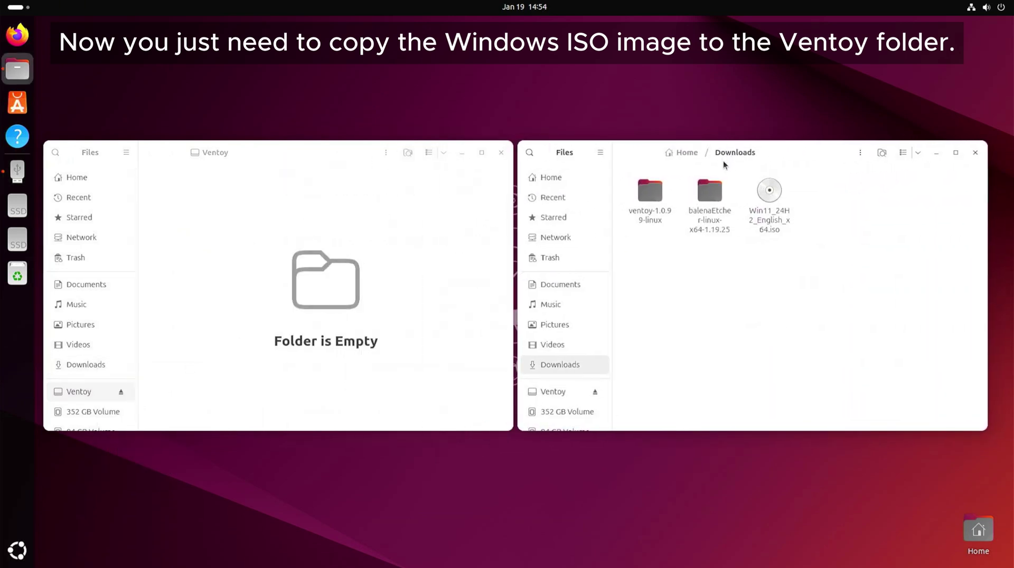
{"action": "left_click", "coordinate": [765, 196]}
{"action": "right_click", "coordinate": [764, 197]}
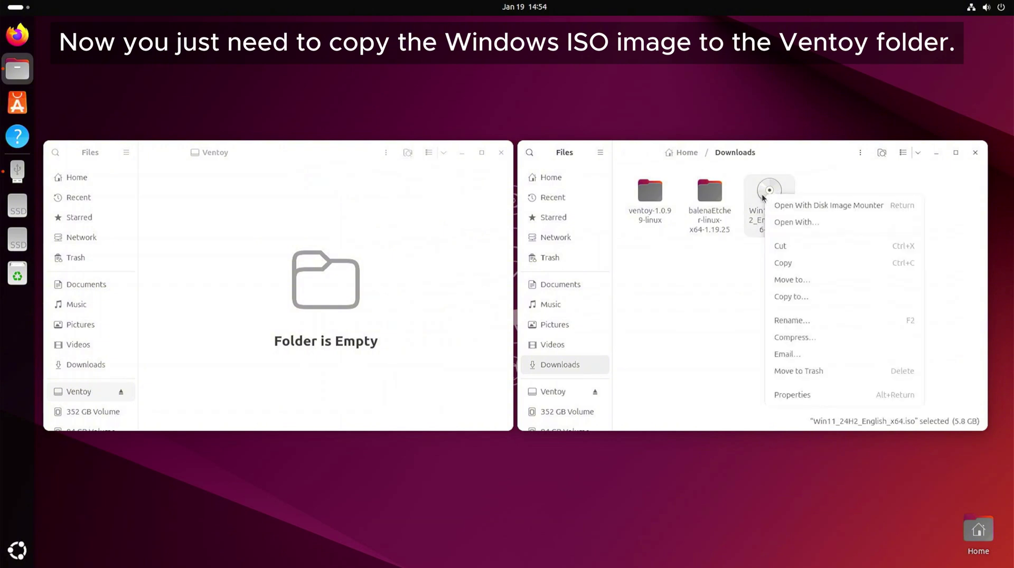
{"action": "left_click", "coordinate": [786, 263]}
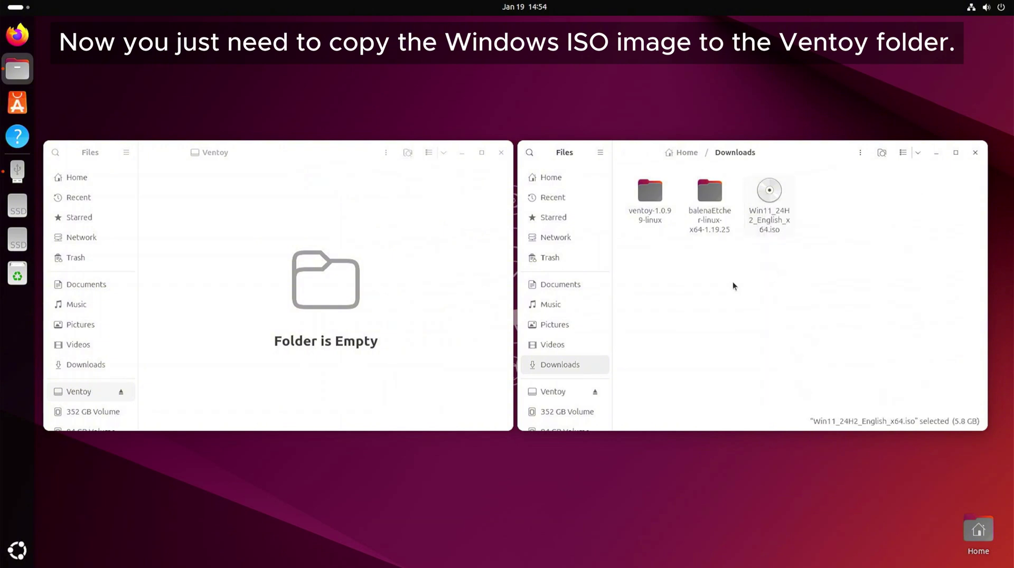
{"action": "right_click", "coordinate": [406, 264]}
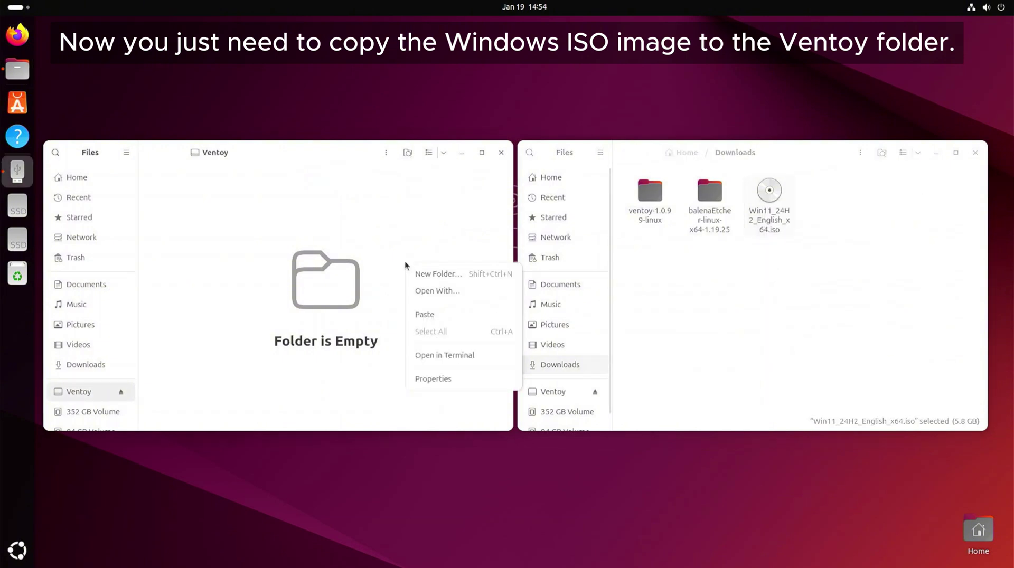
{"action": "left_click", "coordinate": [426, 316]}
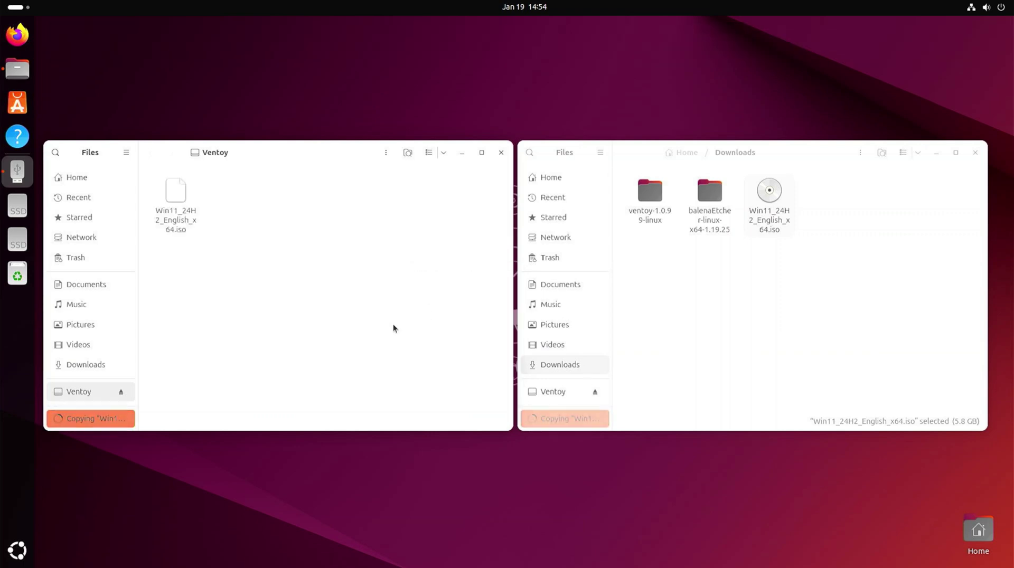
Check the copy progress of the Windows ISO and safely eject the Ventoy USB drive.
{"action": "left_click", "coordinate": [59, 419]}
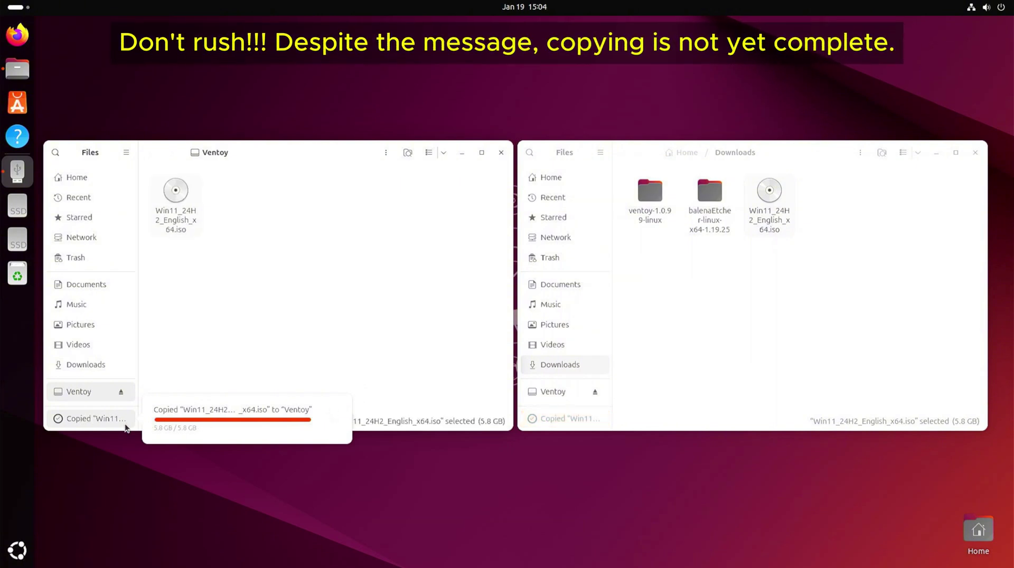
{"action": "left_click", "coordinate": [113, 425]}
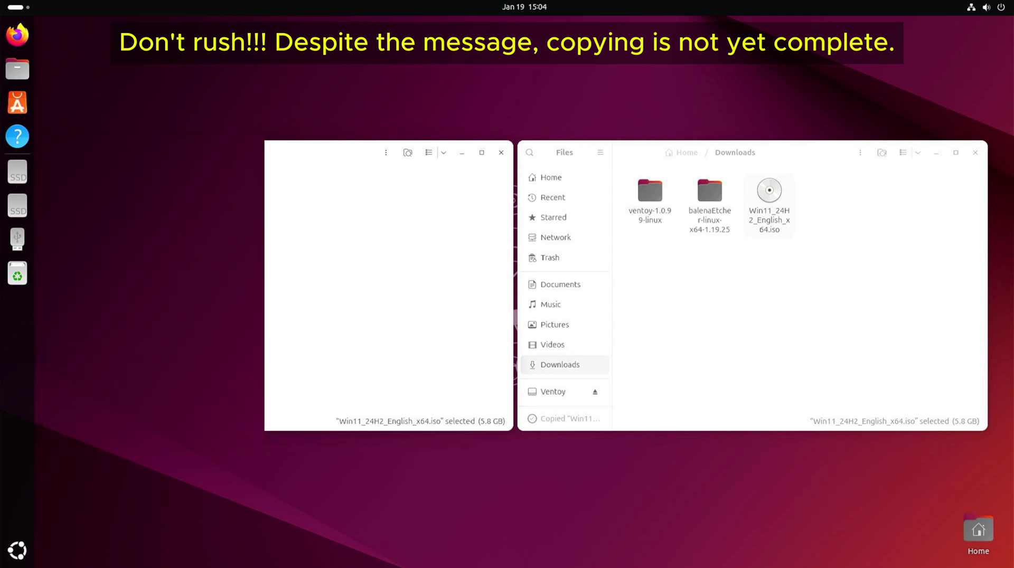
{"action": "right_click", "coordinate": [18, 240]}
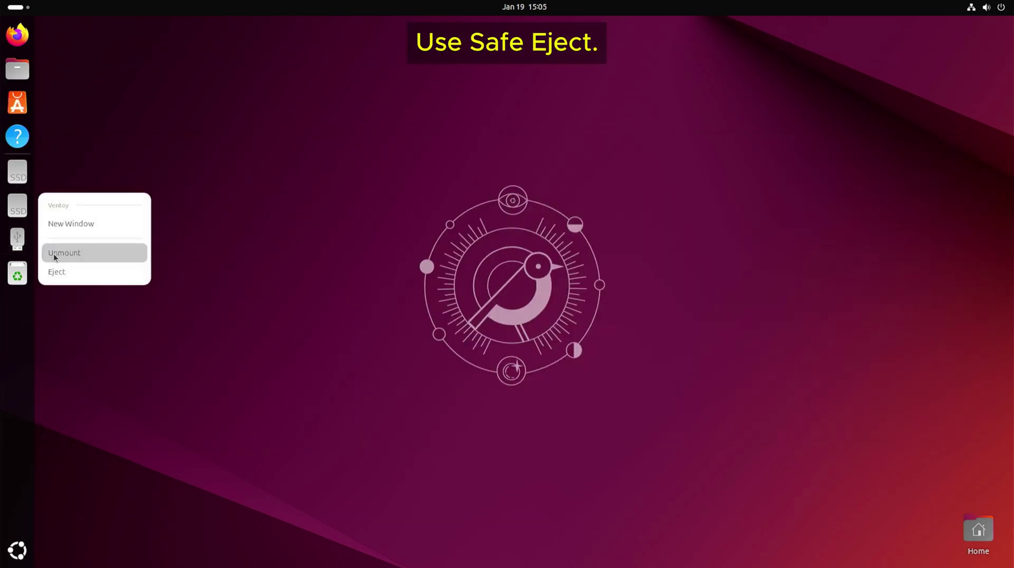
{"action": "left_click", "coordinate": [56, 273]}
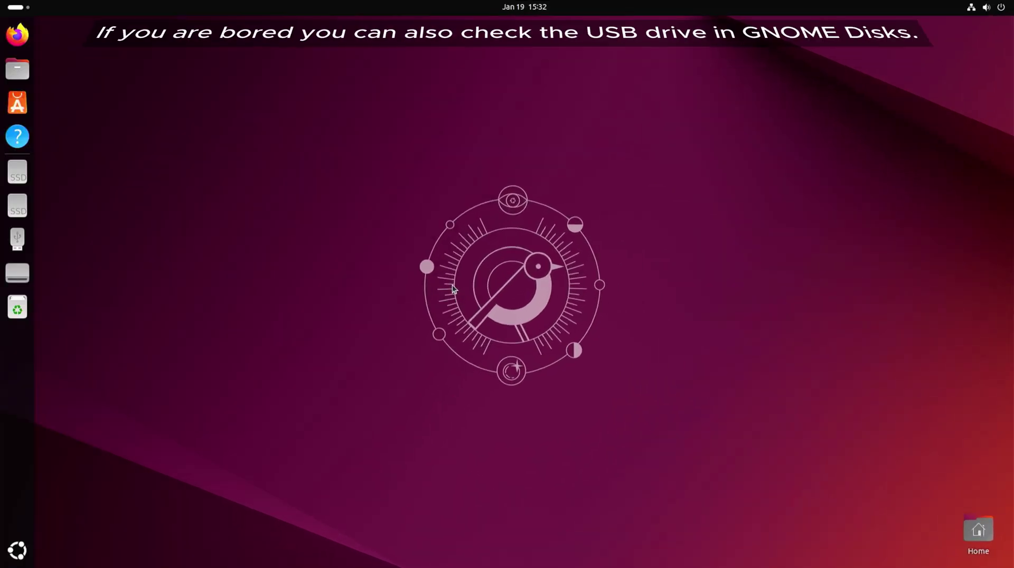
Open Disks from Utilities to check the USB drive, dismiss the system notification and close Disks.
{"action": "left_click", "coordinate": [14, 550]}
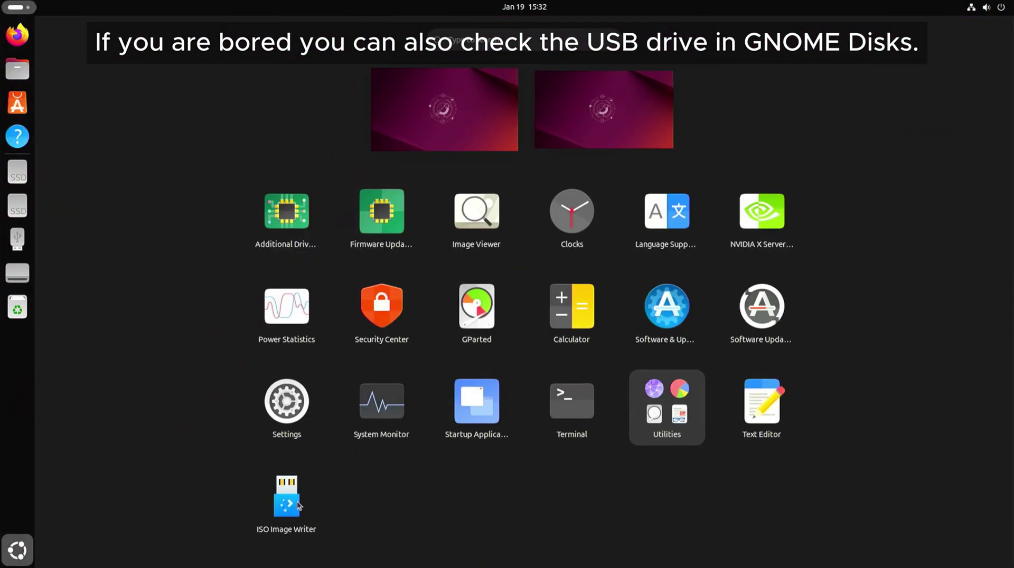
{"action": "left_click", "coordinate": [682, 396]}
{"action": "left_click", "coordinate": [583, 221]}
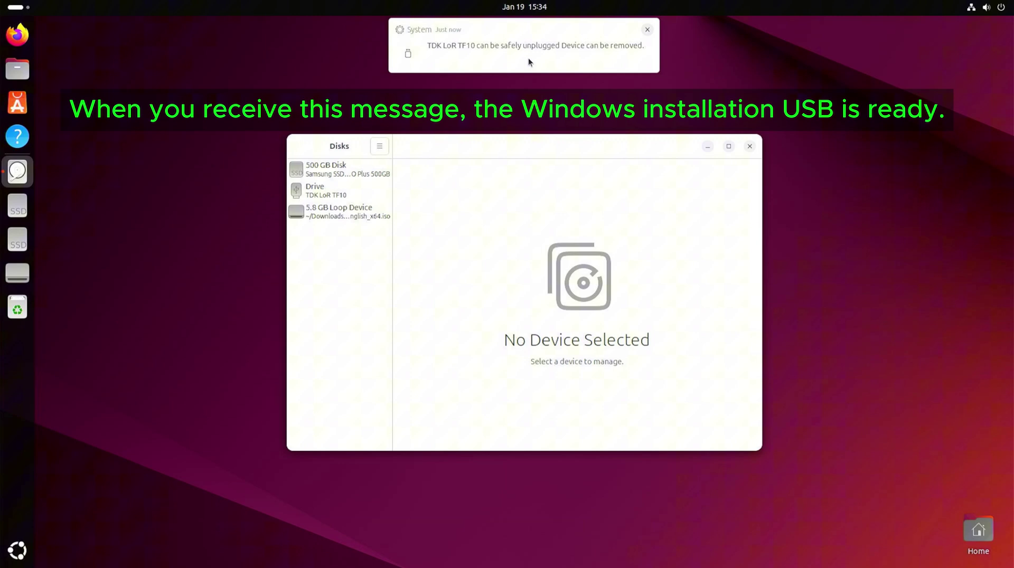
{"action": "left_click", "coordinate": [648, 30]}
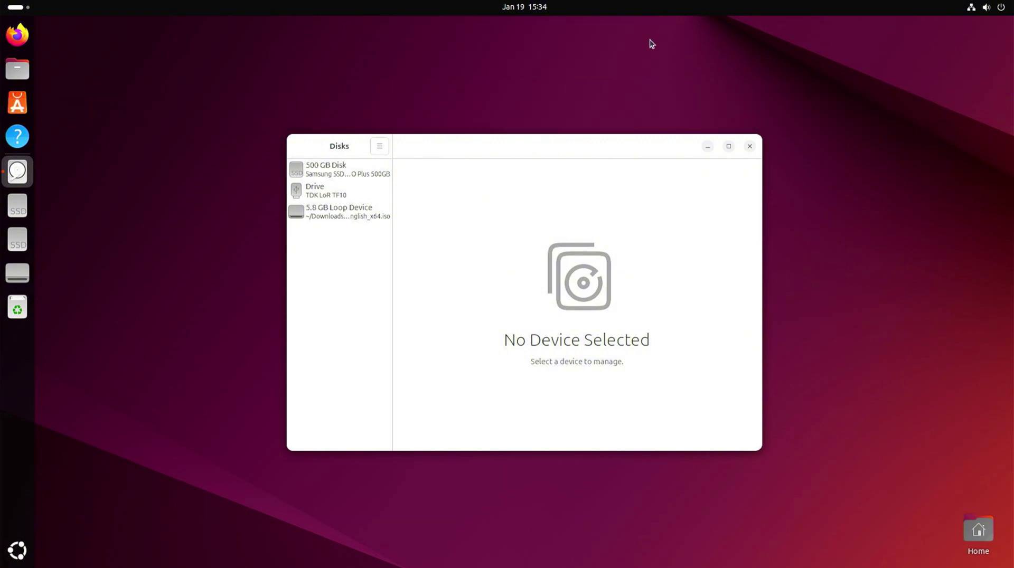
{"action": "left_click", "coordinate": [750, 148]}
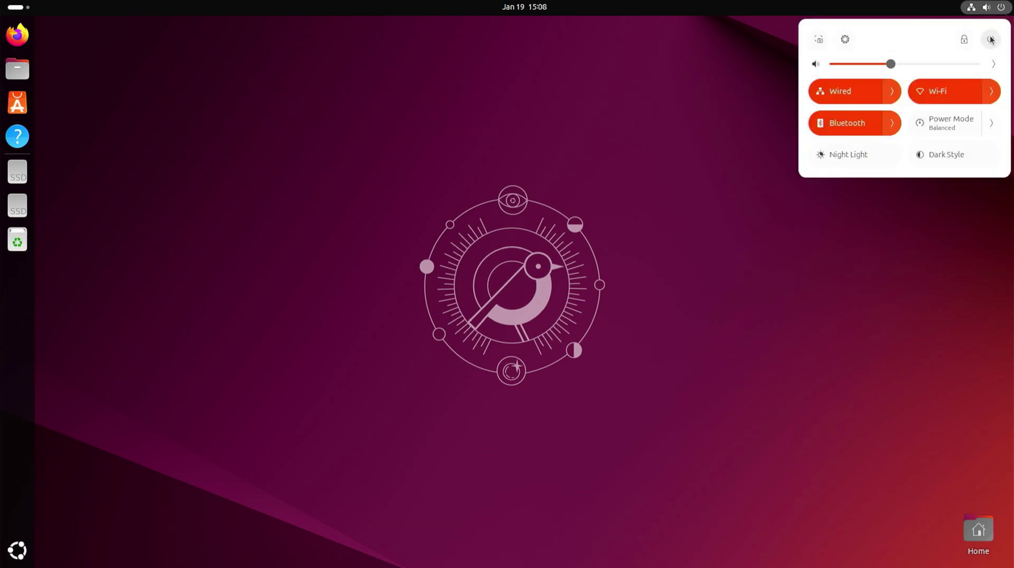
Restart the computer from Ubuntu, confirming the restart immediately.
{"action": "left_click", "coordinate": [990, 40]}
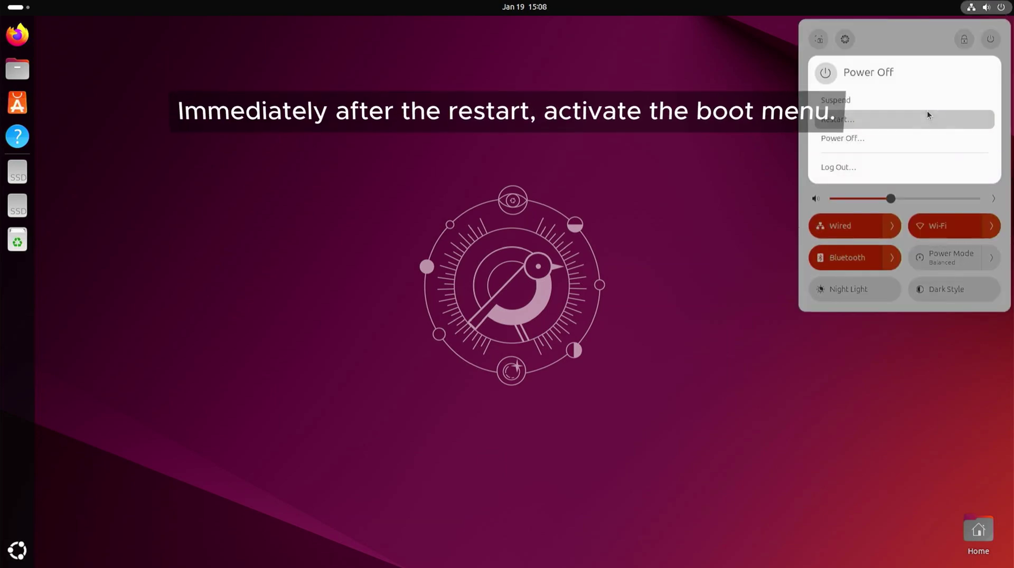
{"action": "left_click", "coordinate": [926, 117]}
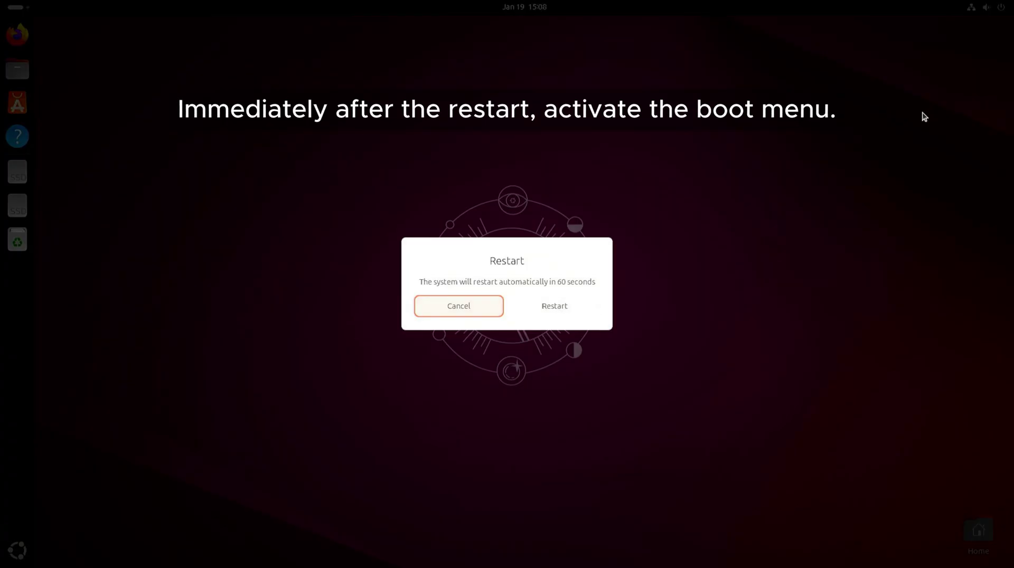
{"action": "left_click", "coordinate": [554, 305]}
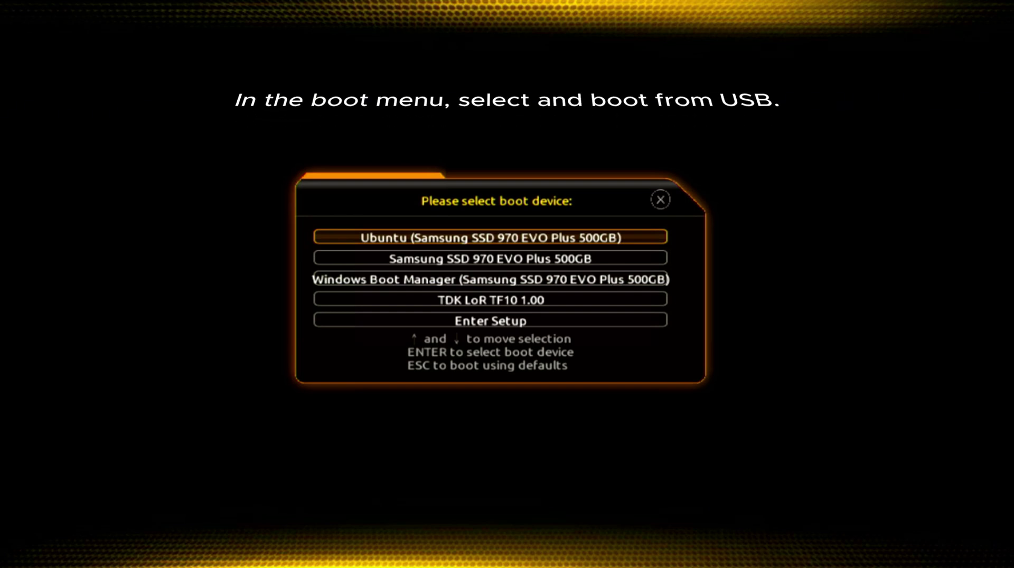
Try to boot from the TDK LoR TF10 1.00 device, and restart the computer.
{"action": "key", "text": "Down"}
{"action": "key", "text": "Down"}
{"action": "key", "text": "Down"}
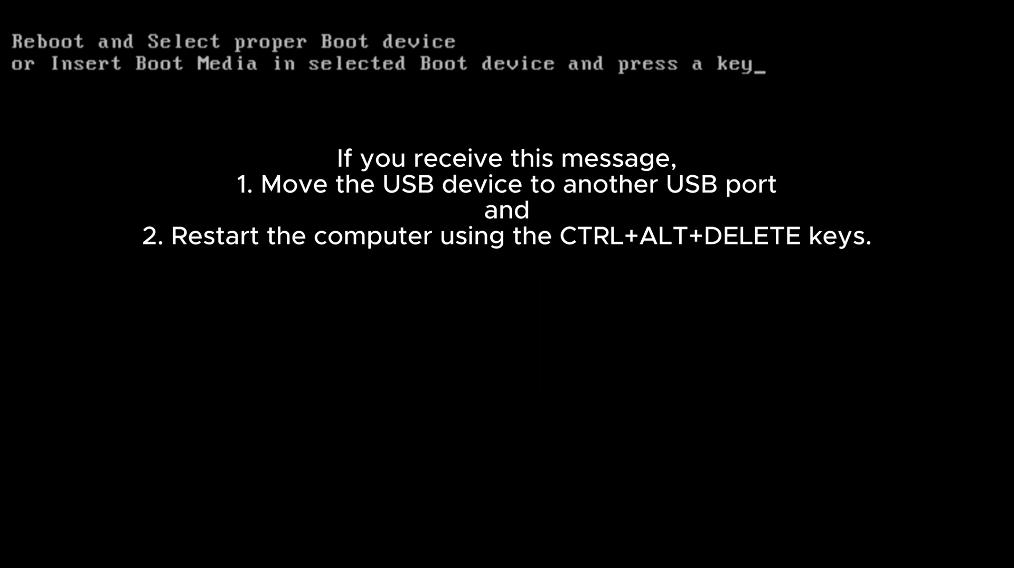
{"action": "key", "text": "ctrl+alt+Delete"}
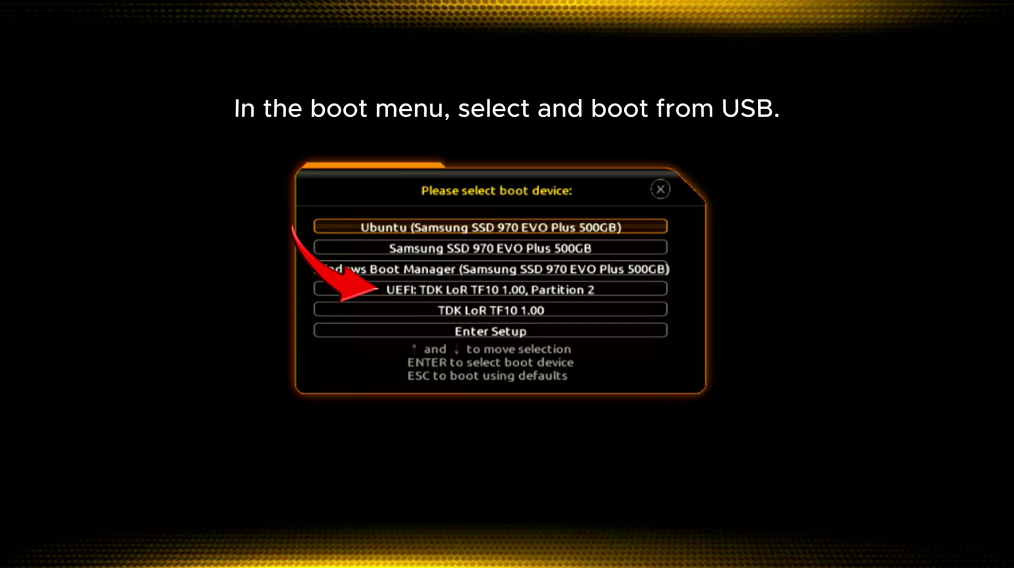
Boot from UEFI: TDK LoR TF10 1.00, Partition 2 and launch Win11_24H2_English_x64.iso in normal mode.
{"action": "key", "text": "Down"}
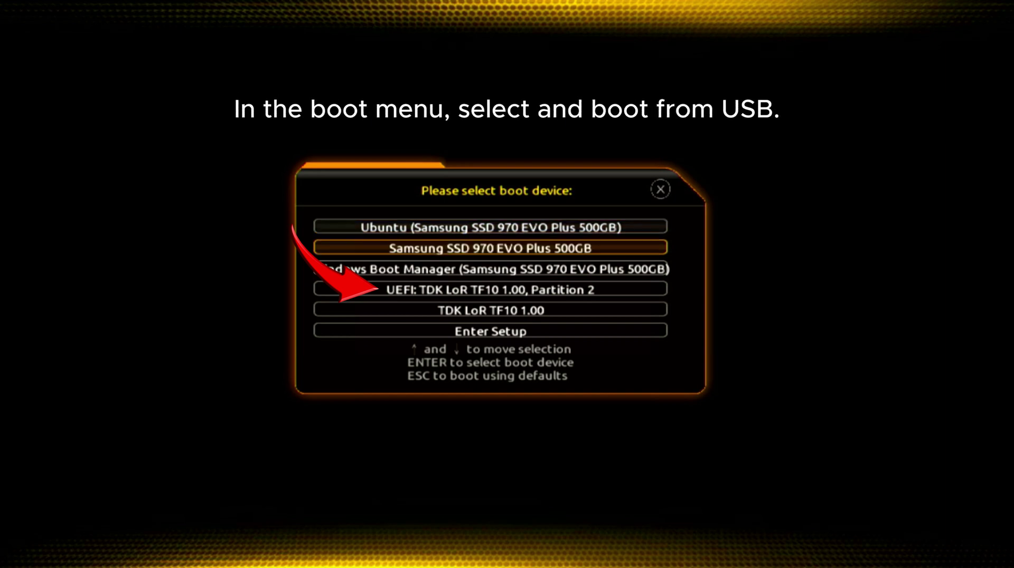
{"action": "key", "text": "Down"}
{"action": "key", "text": "Down"}
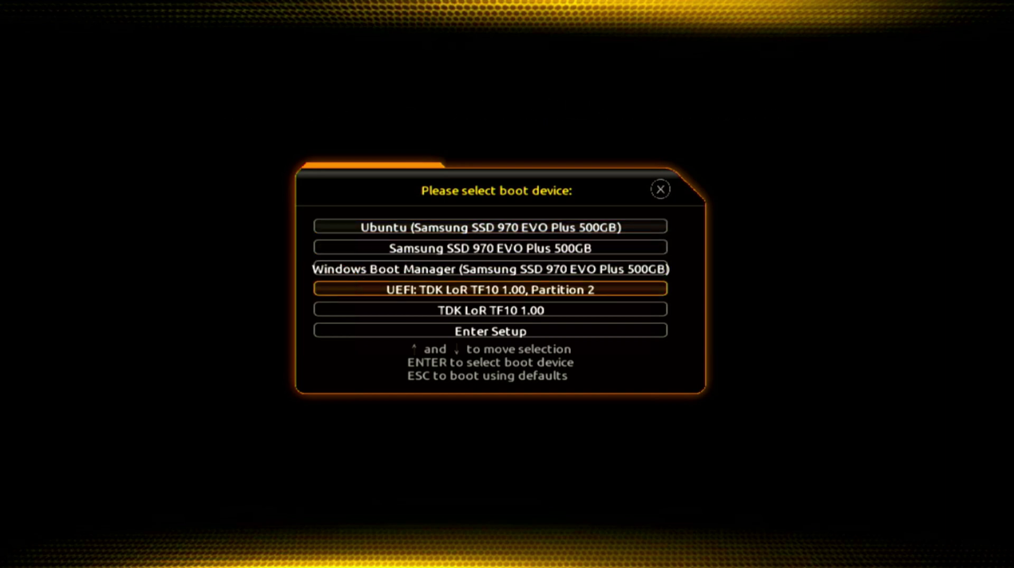
{"action": "key", "text": "Return"}
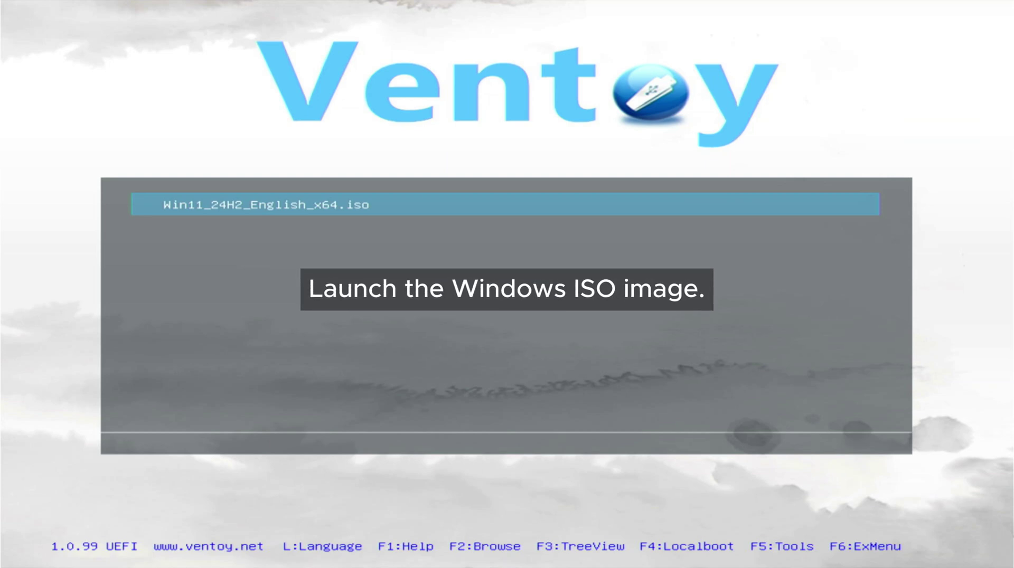
{"action": "key", "text": "Return"}
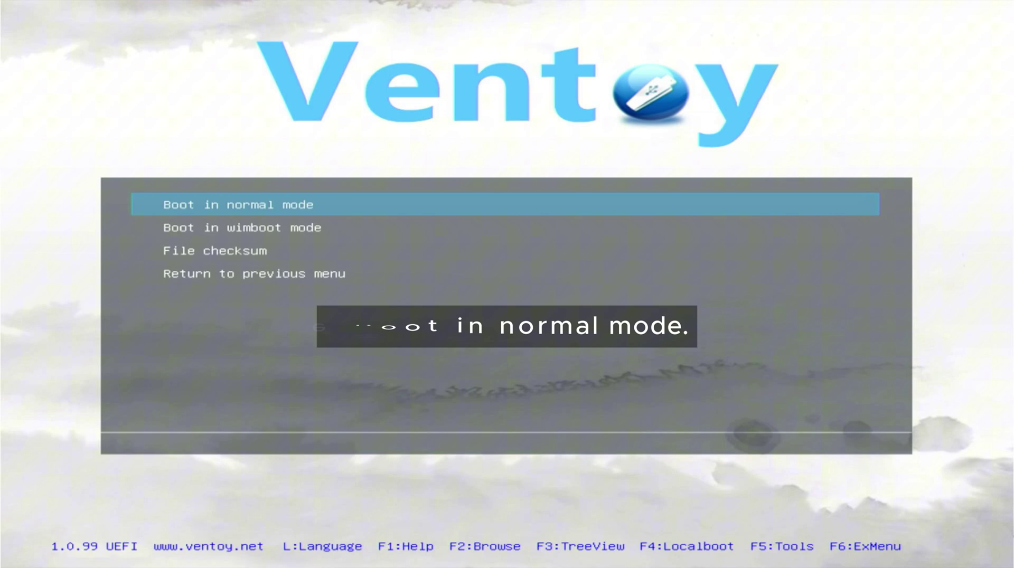
{"action": "key", "text": "Return"}
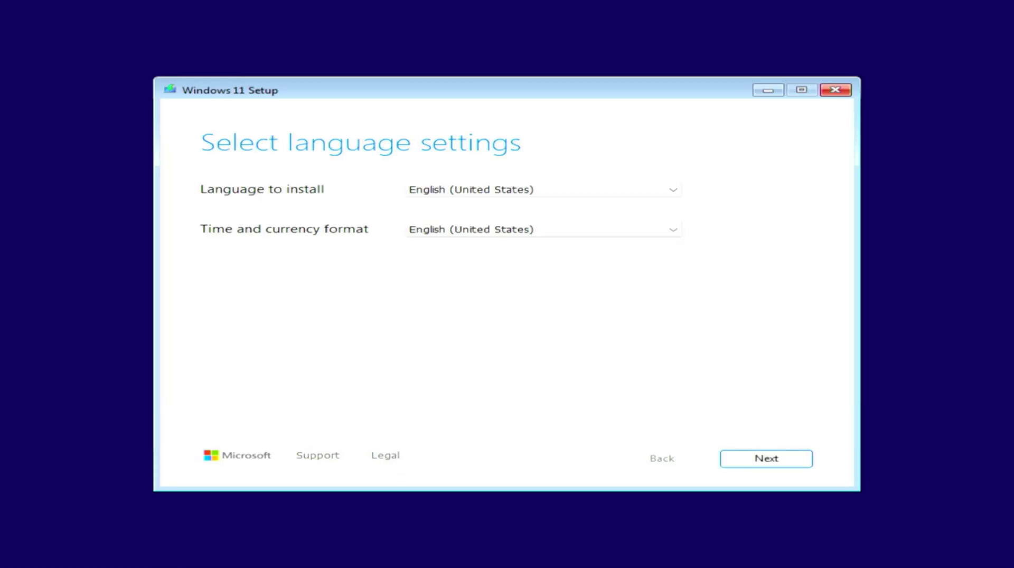
Accept the English (United States) and US keyboard settings, and choose to install Windows 11, agreeing that everything will be deleted.
{"action": "left_click", "coordinate": [757, 467]}
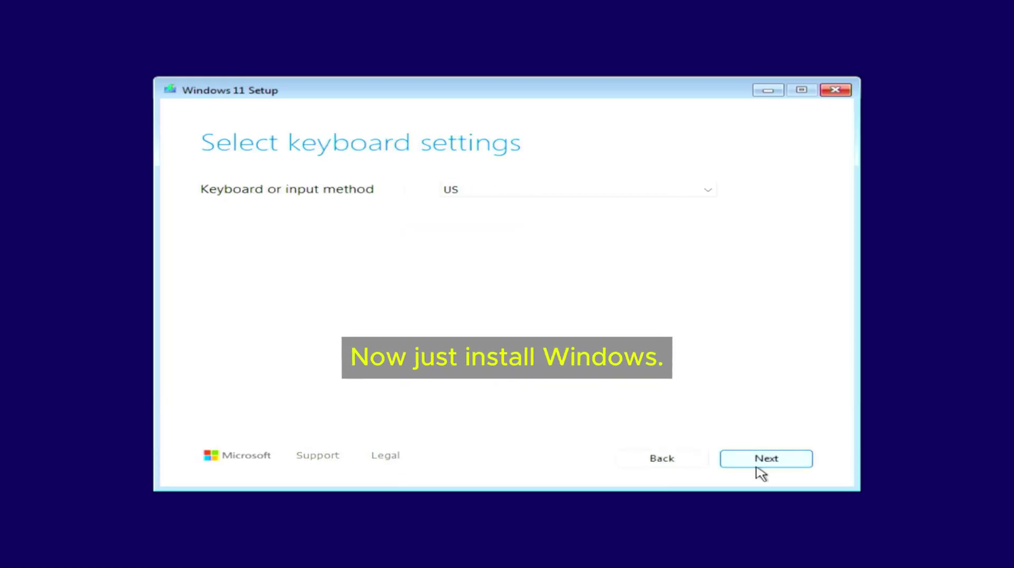
{"action": "left_click", "coordinate": [757, 467]}
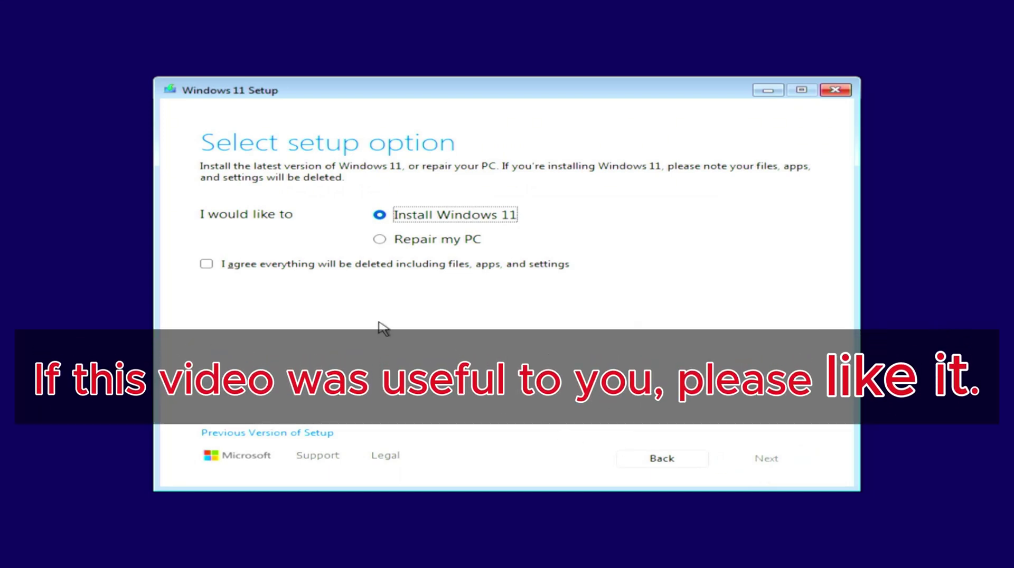
{"action": "left_click", "coordinate": [325, 265]}
{"action": "left_click", "coordinate": [759, 466]}
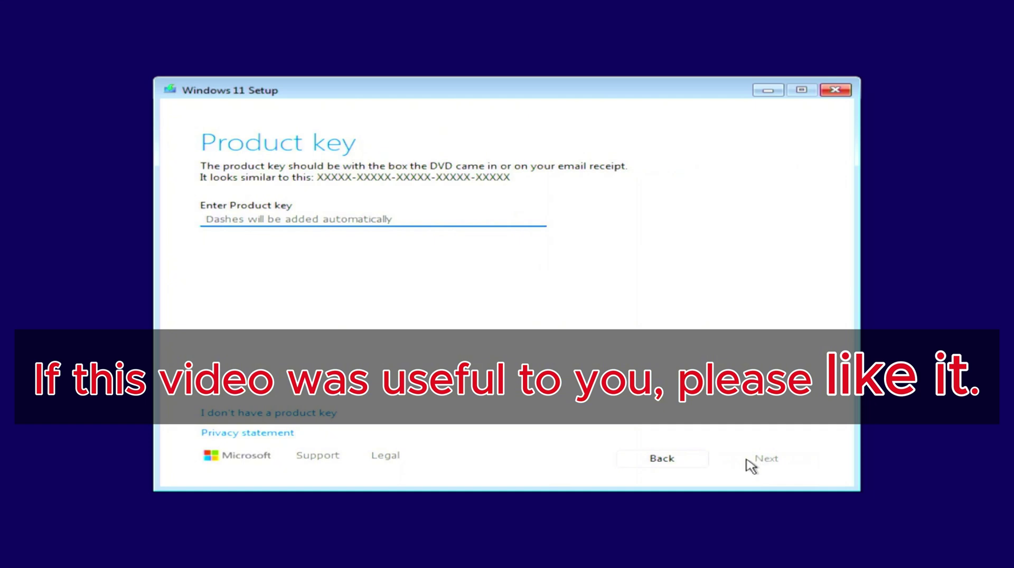
Continue without a product key, choosing the Windows 11 Pro image and accepting the license terms.
{"action": "left_click", "coordinate": [313, 413]}
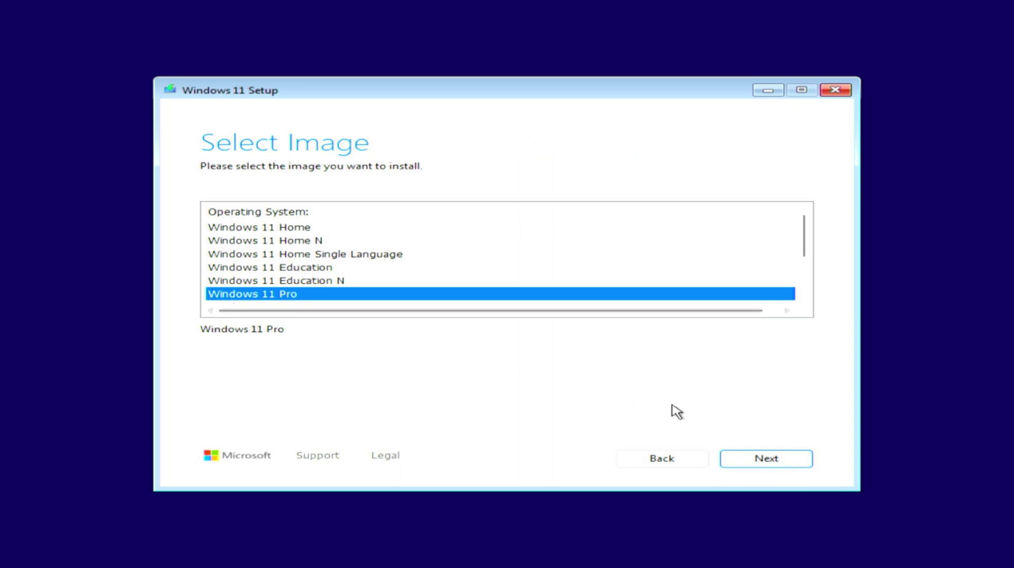
{"action": "left_click", "coordinate": [769, 461]}
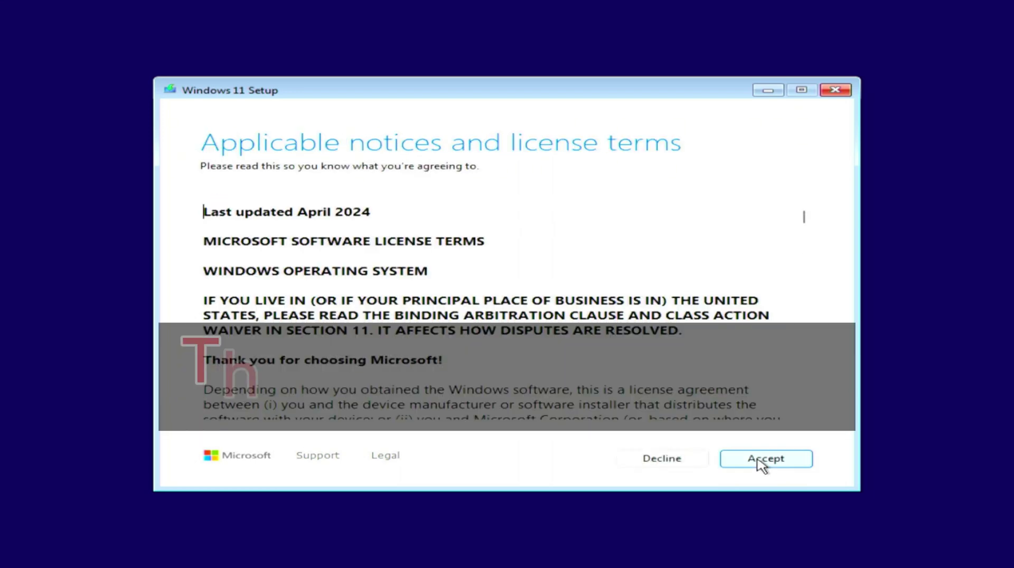
{"action": "left_click", "coordinate": [761, 464]}
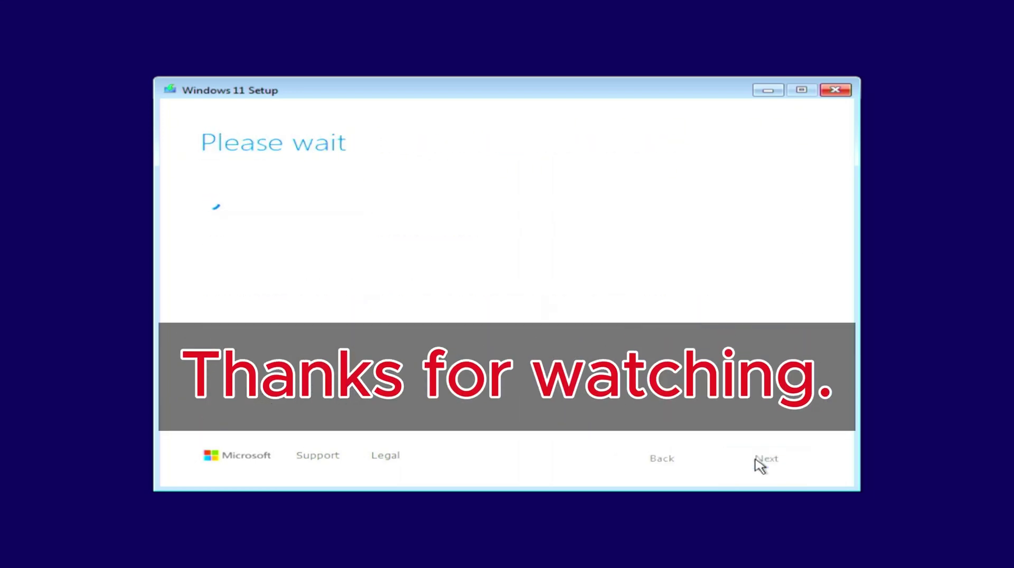